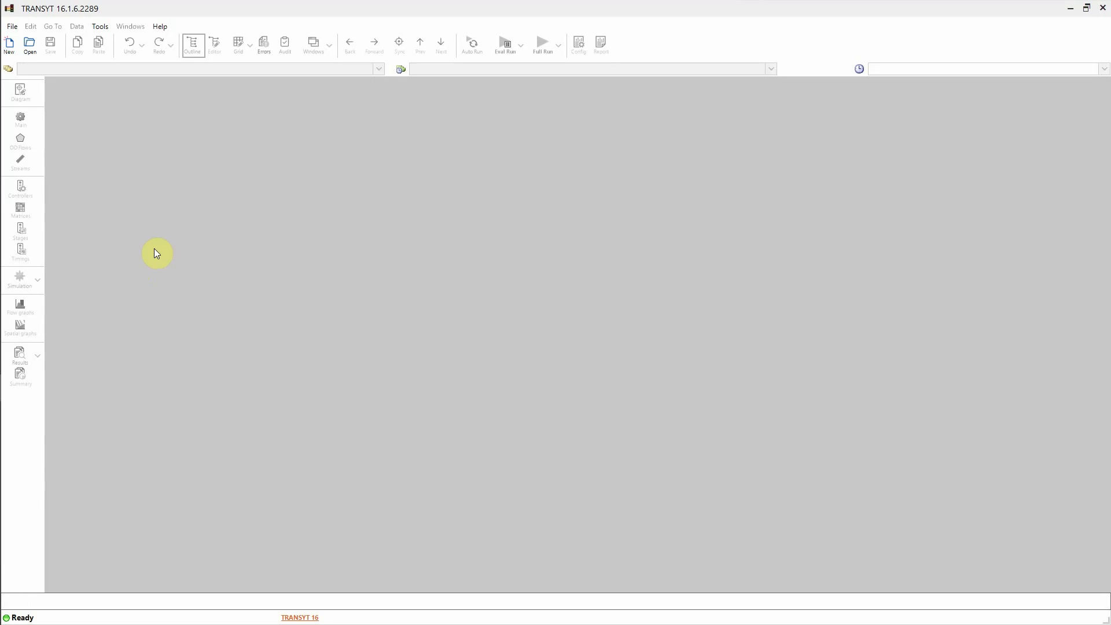
Create a new file from the library template for the signalled 4-arm large roundabout with streams
click(9, 45)
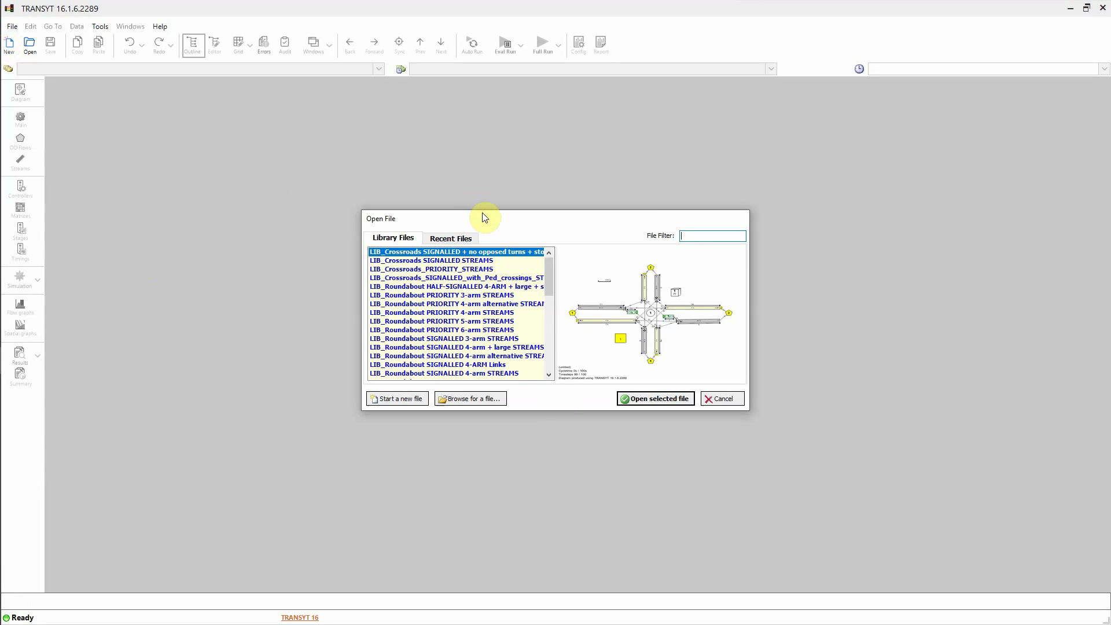
click(435, 348)
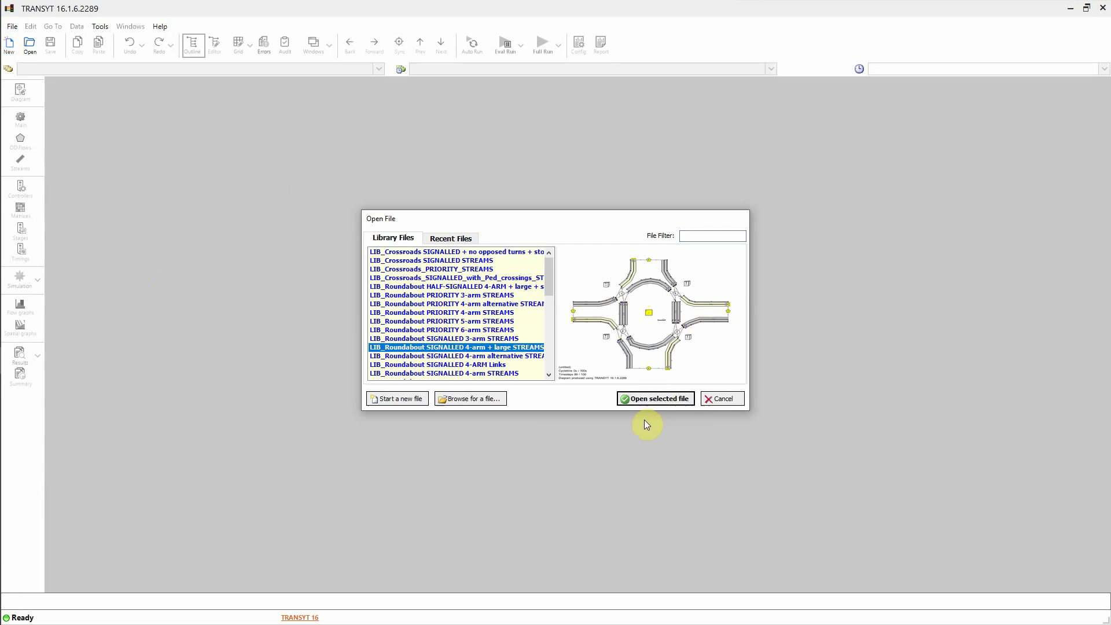
click(655, 399)
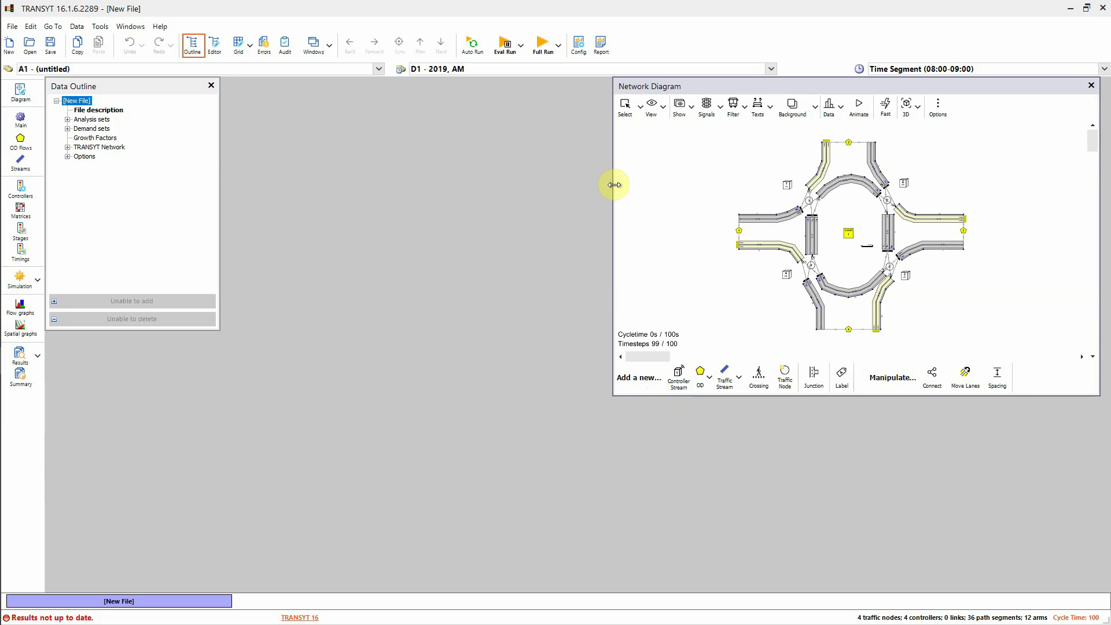
Run a full analysis of the network and highlight the highest DOS value in the summary results
click(544, 50)
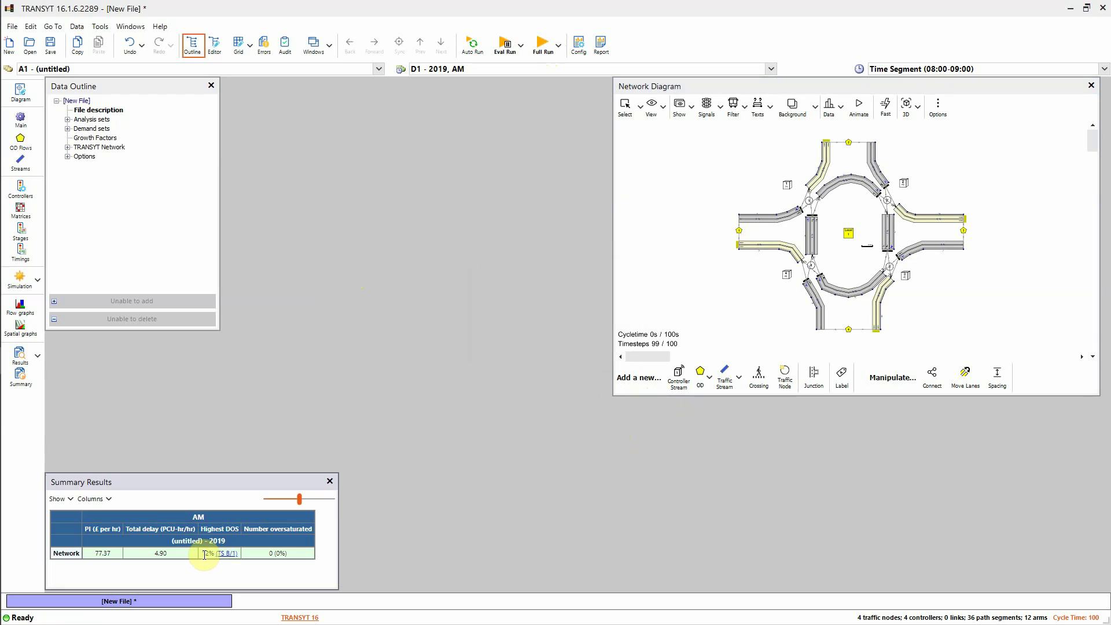
drag(204, 554, 214, 554)
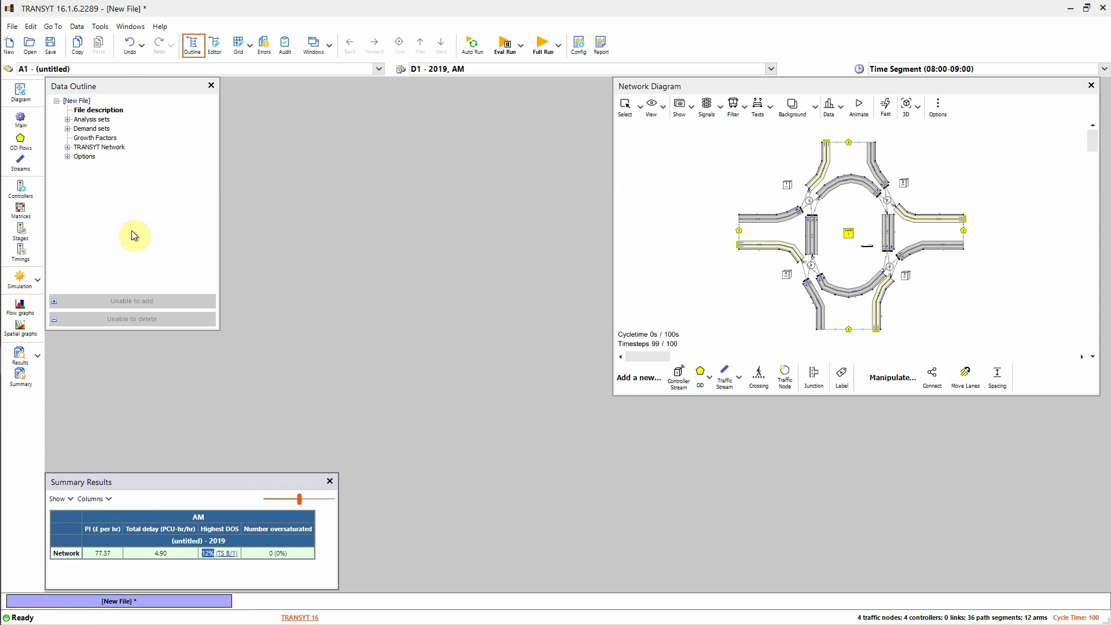
Open the OD matrix entry flows and place their window below the roundabout in the network diagram
click(24, 142)
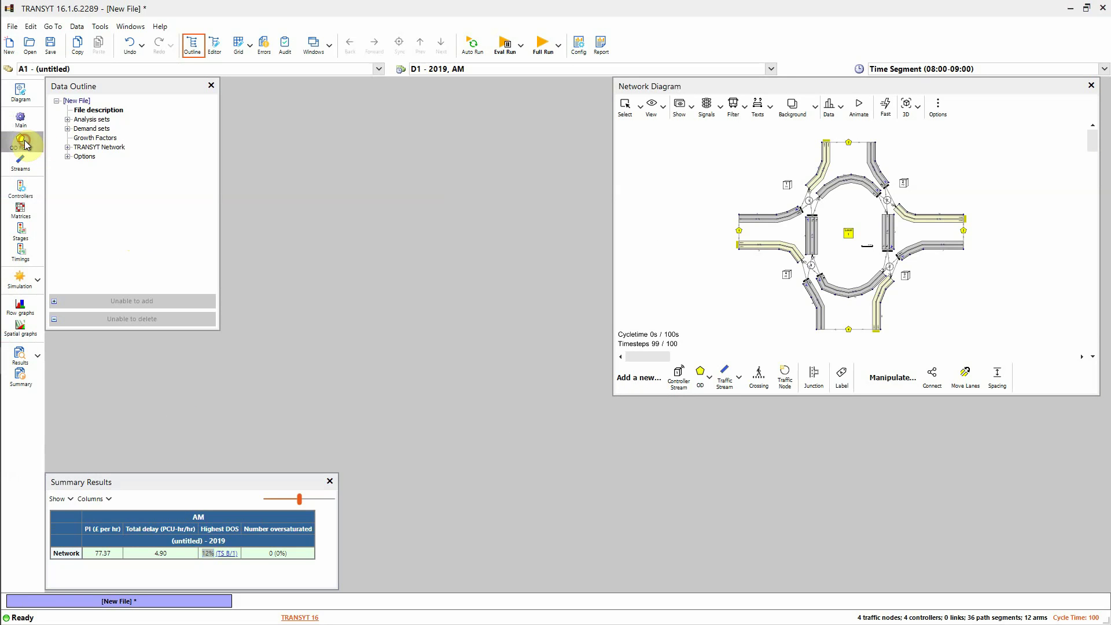
click(371, 87)
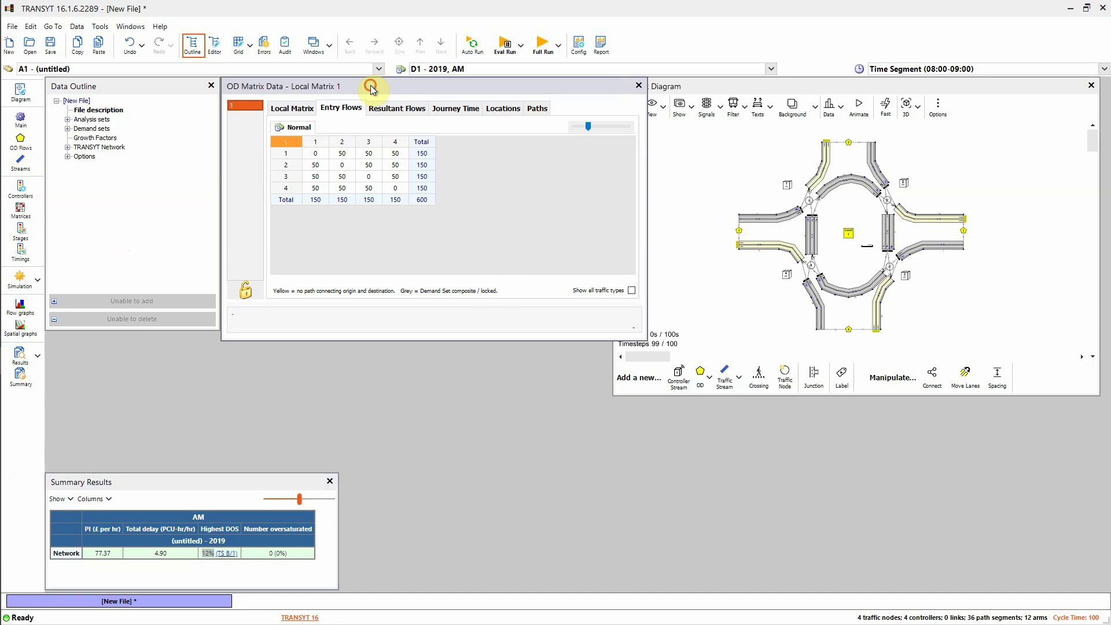
drag(371, 87, 684, 323)
Examine the paths in the network diagram for the entry flows from origins 1, 2 and 3 to several destinations
click(652, 389)
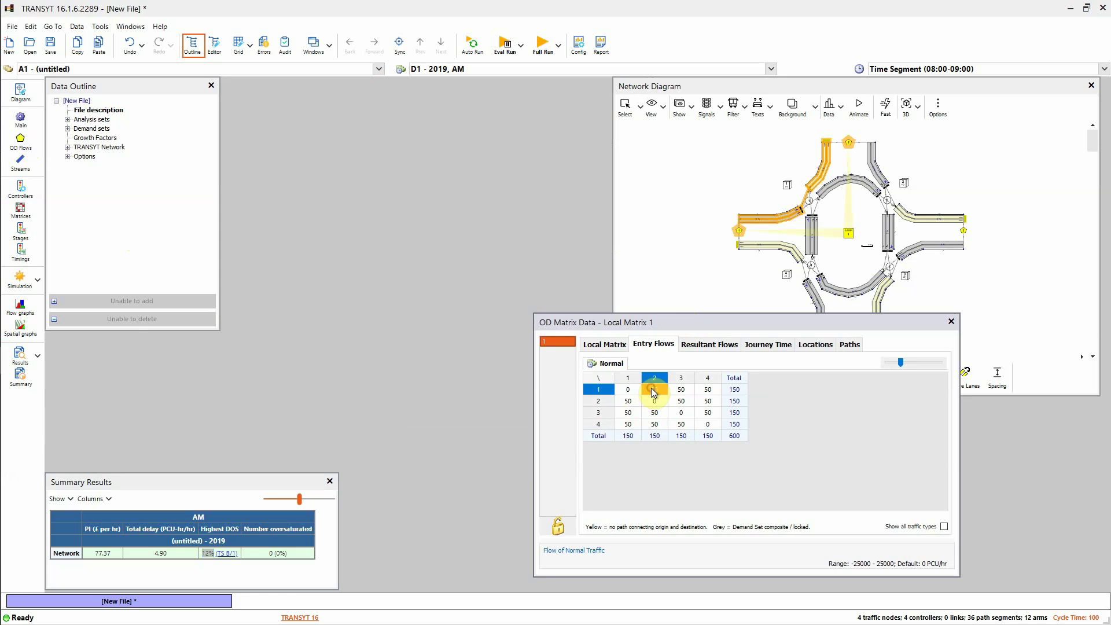
key(Right)
key(Right)
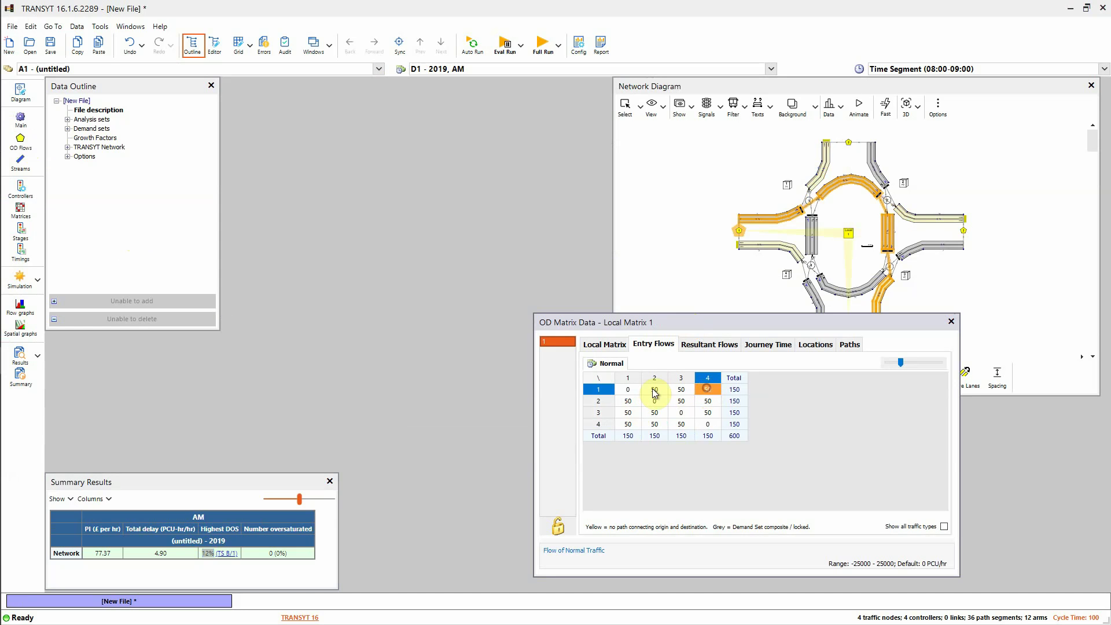
click(655, 392)
click(691, 391)
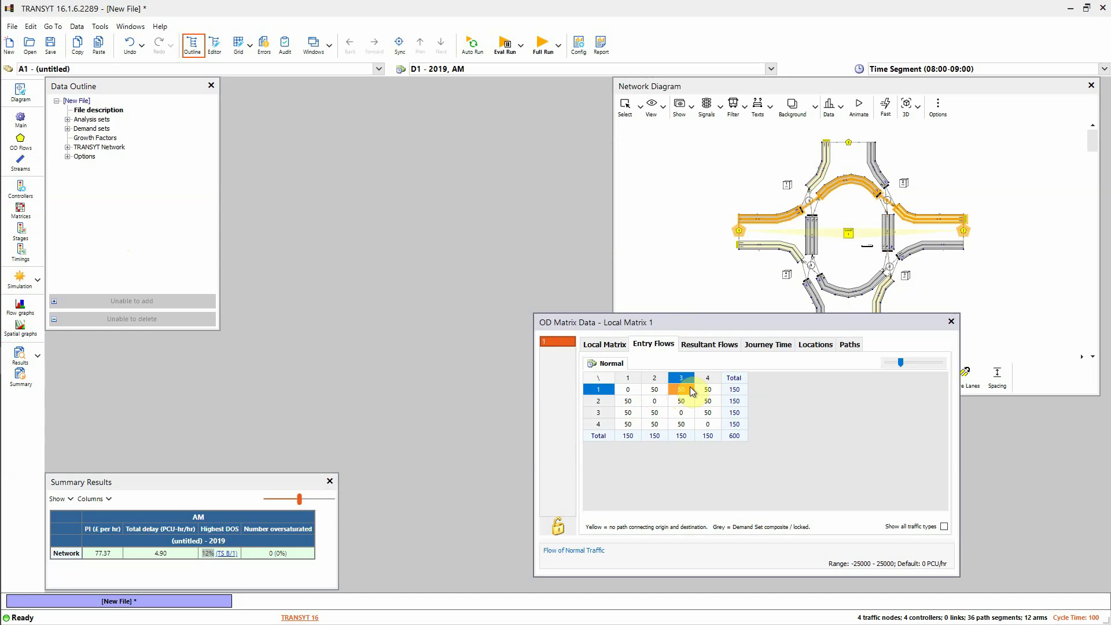
click(628, 401)
click(630, 414)
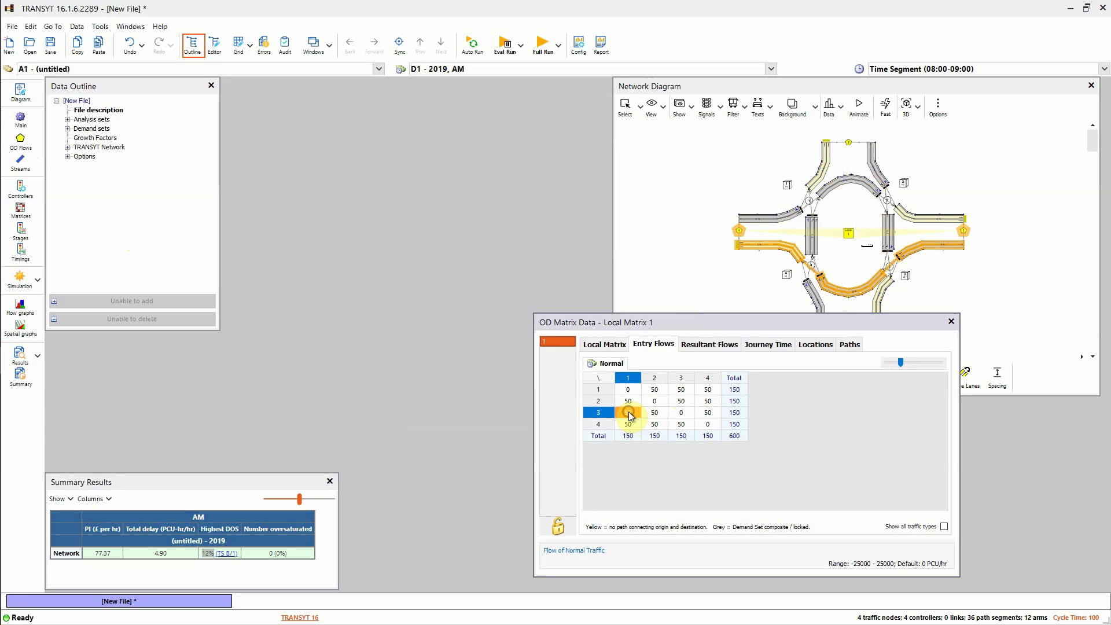
click(654, 413)
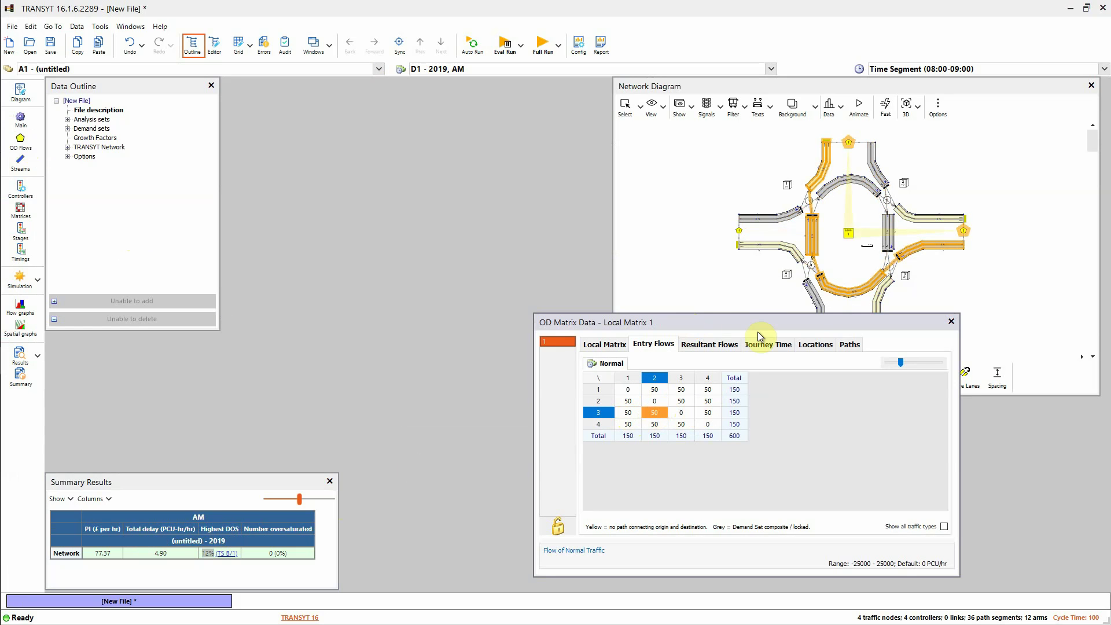
drag(732, 319, 671, 320)
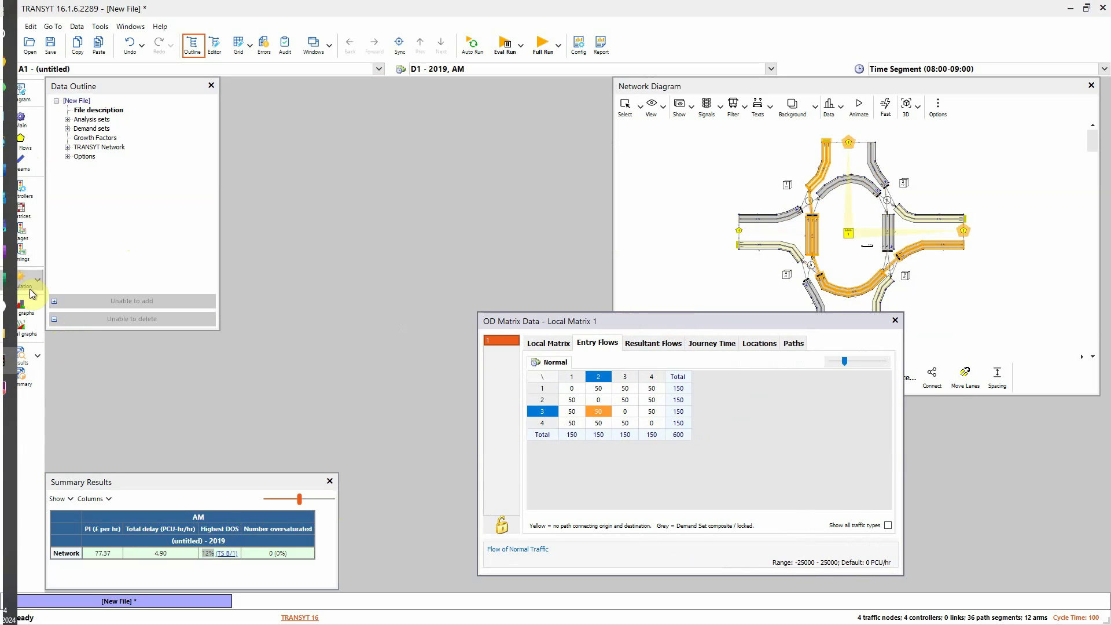
Open the 08:00-09:00 network results from the data outline in a Data Editor and locate the results shortcut for them
click(37, 355)
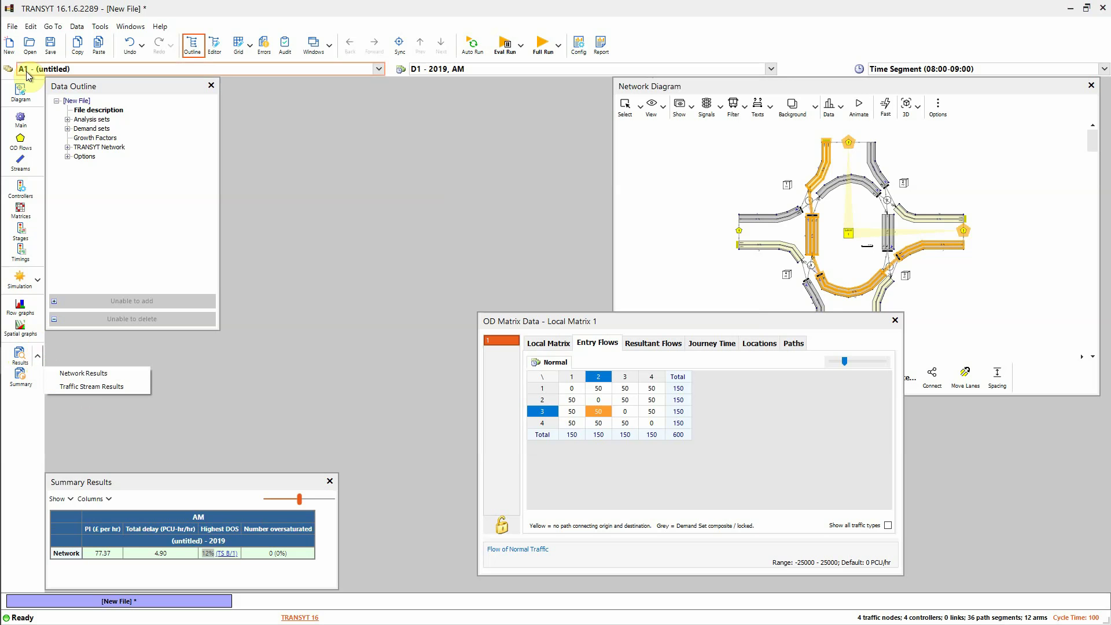
click(67, 147)
click(81, 212)
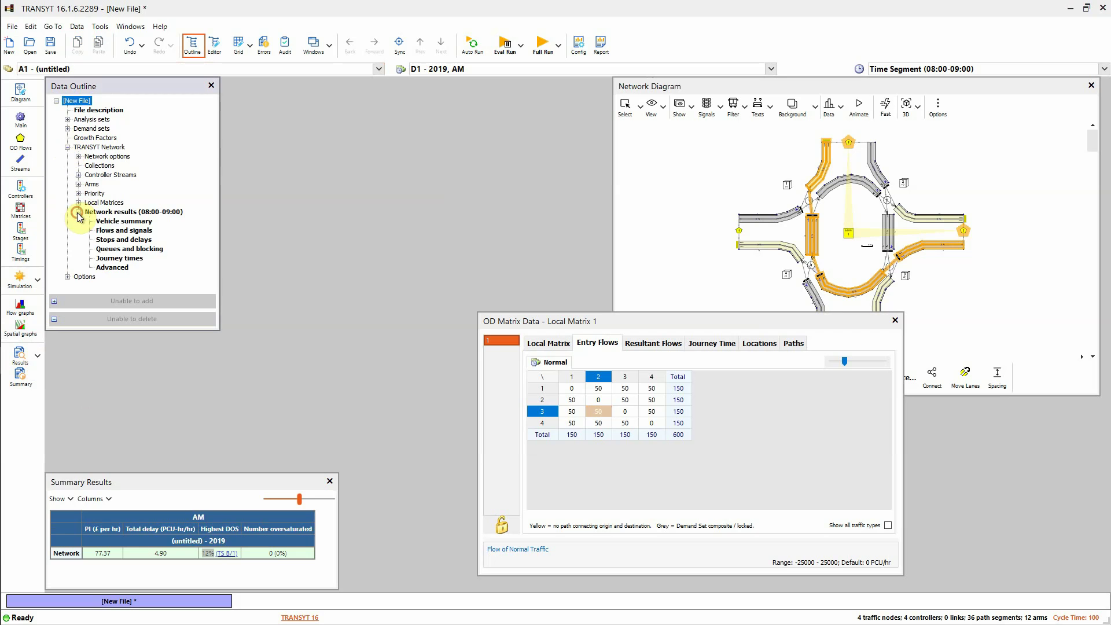
click(116, 213)
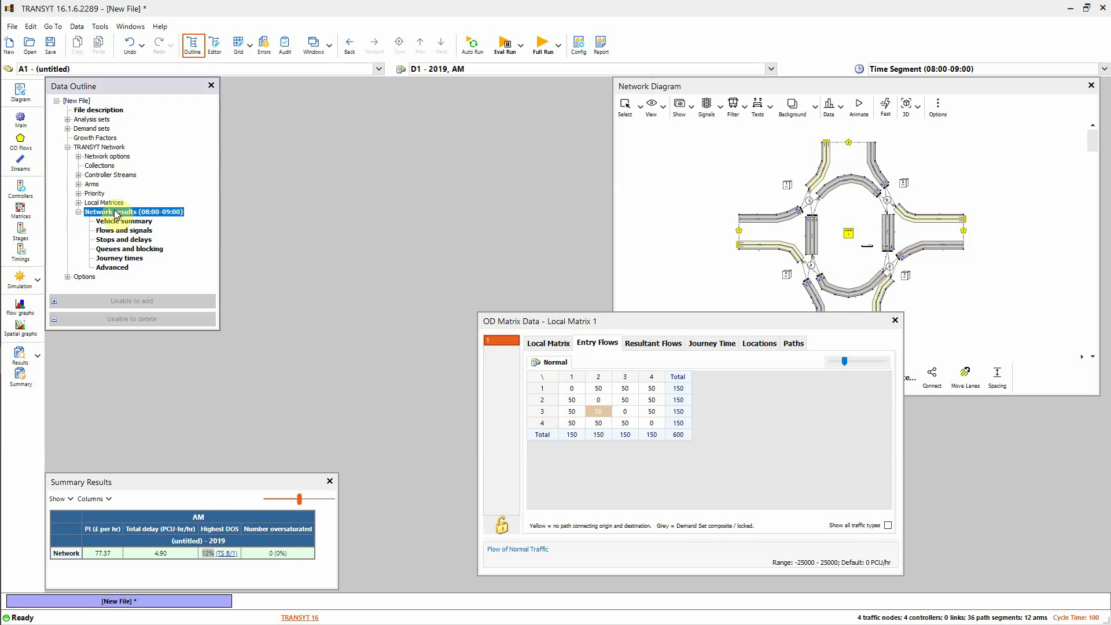
double_click(115, 213)
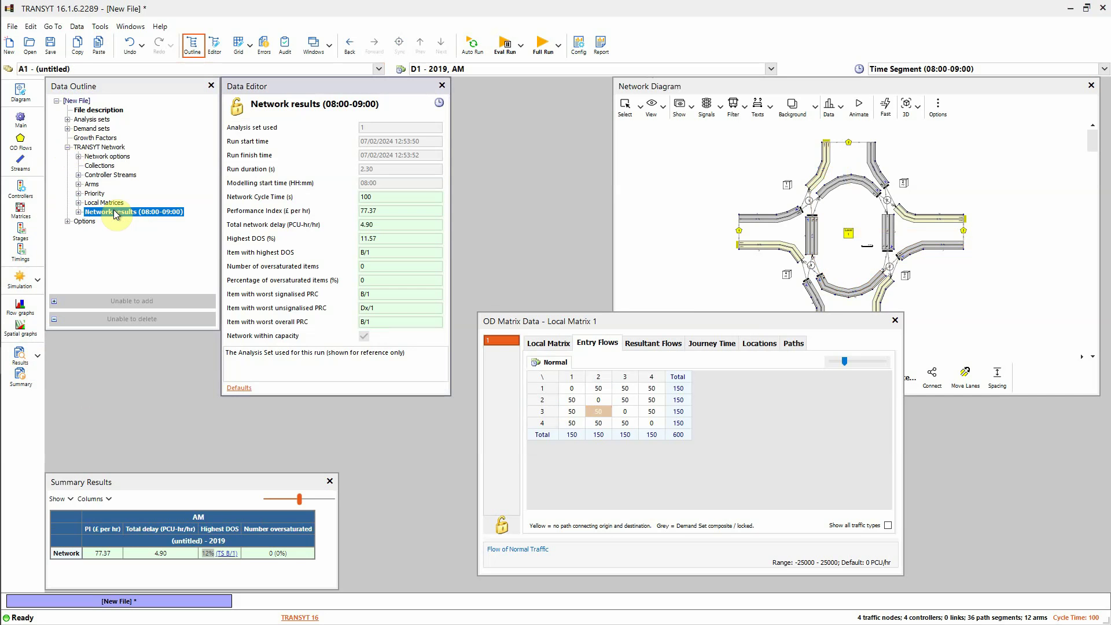
click(22, 354)
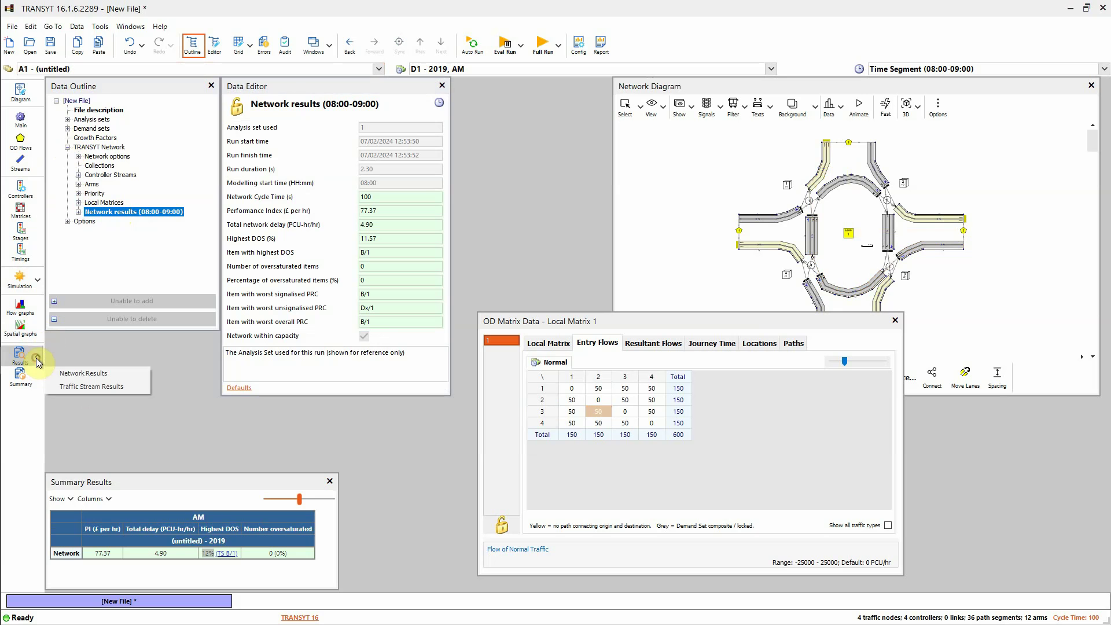
click(70, 374)
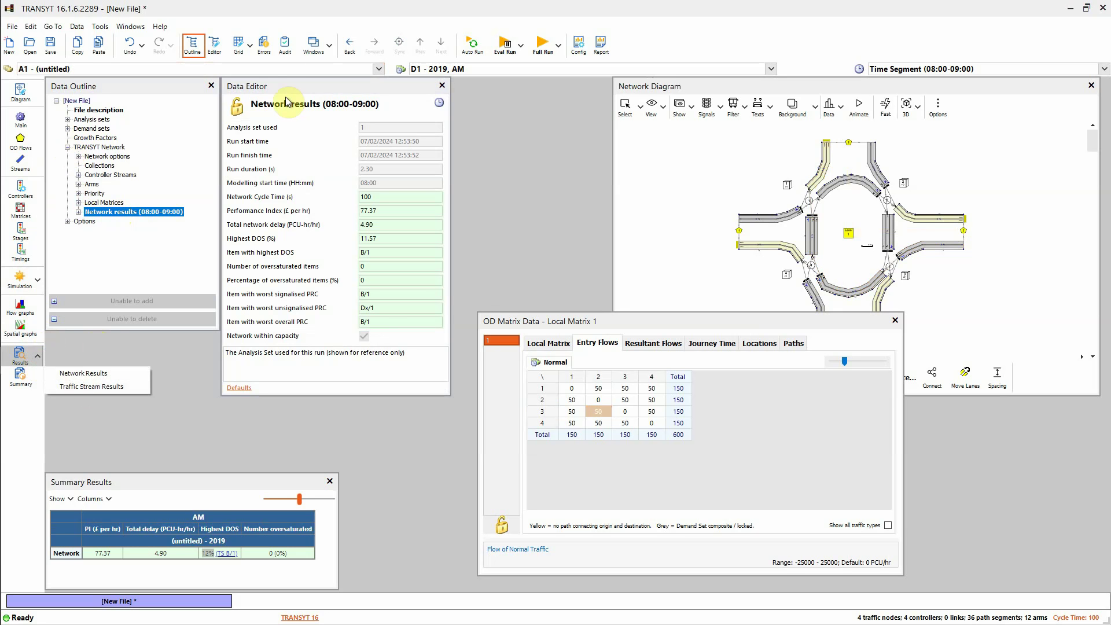
click(314, 91)
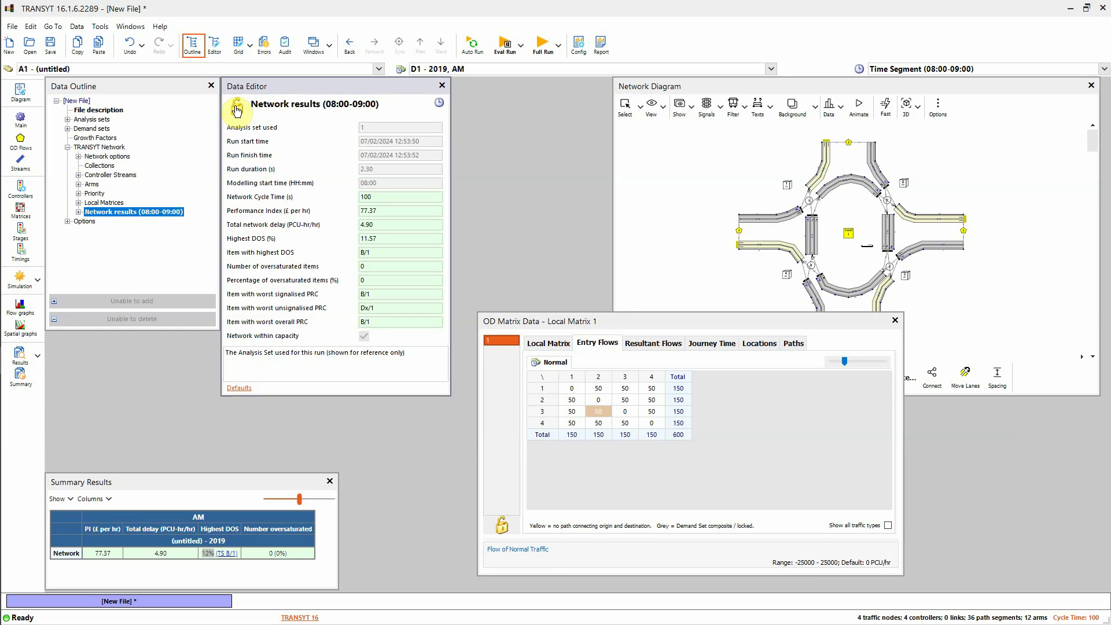
Show Arm A in the Data Editor and lock the editor to the current type of item
click(76, 186)
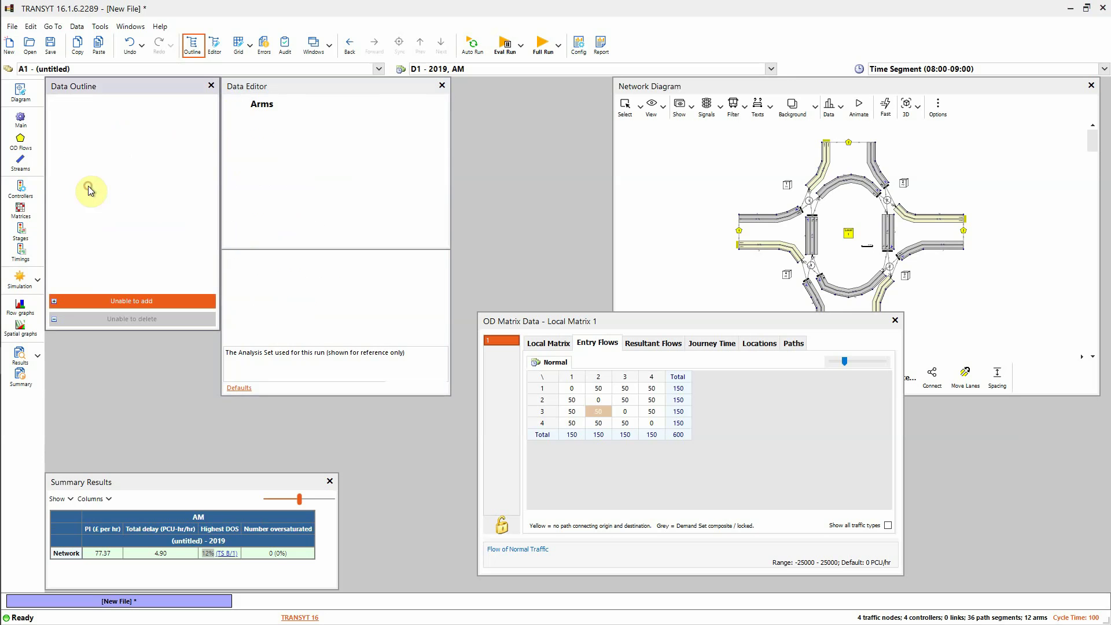
click(76, 187)
click(106, 193)
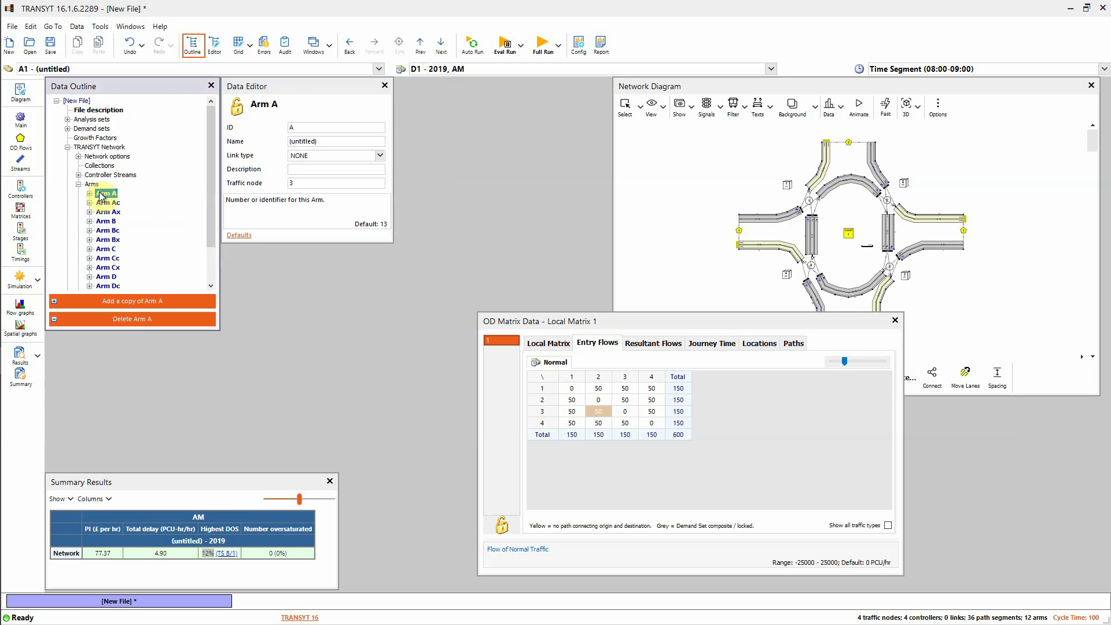
click(237, 109)
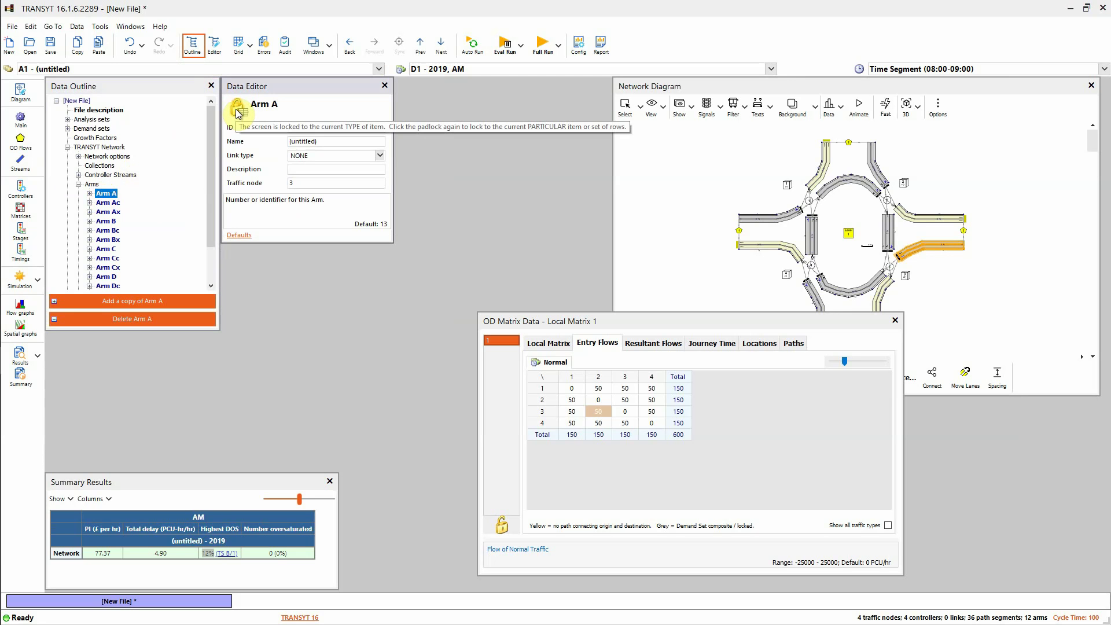
Check the type lock by selecting the controller streams and several arms, including Arm Ax and Arm C
click(105, 175)
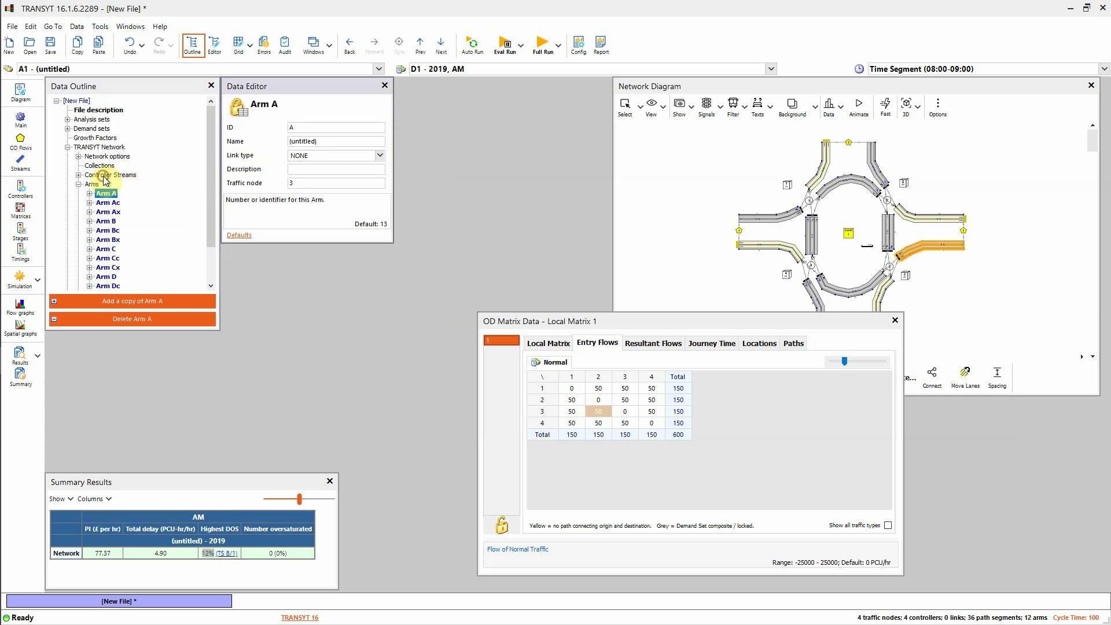
click(106, 198)
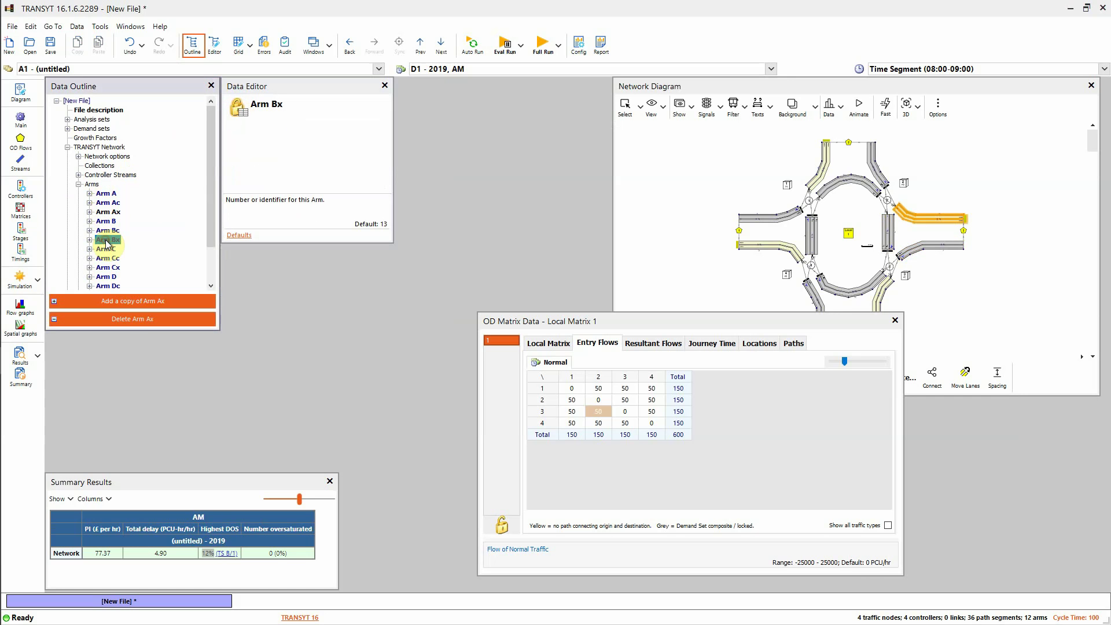
click(103, 214)
click(105, 249)
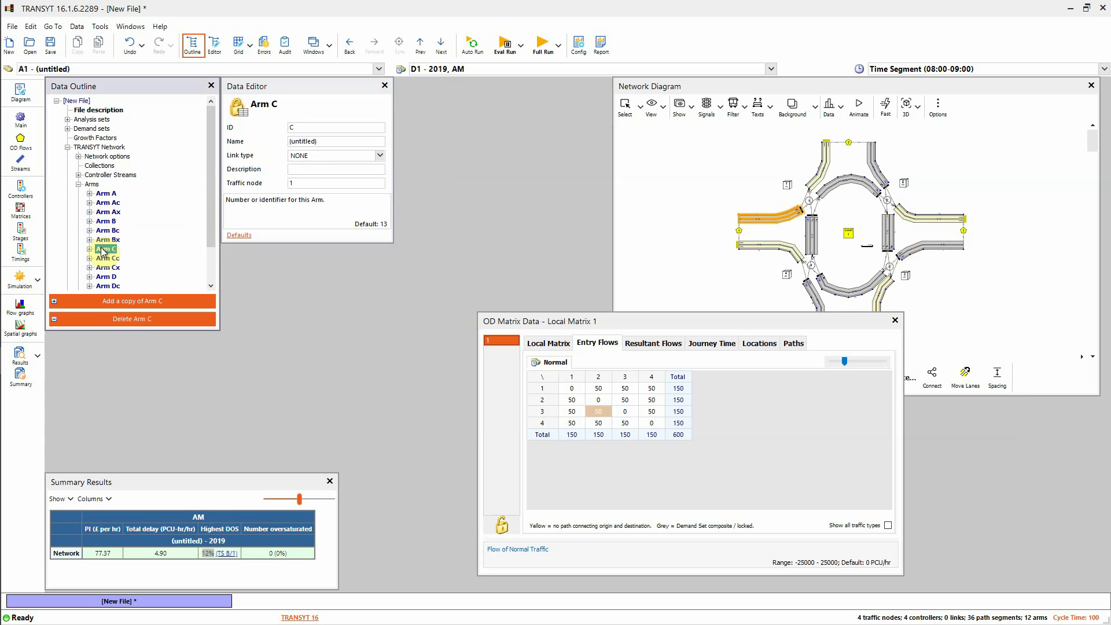
Lock the Data Editor to Arm A specifically, and check the lock by selecting Arm B
click(106, 194)
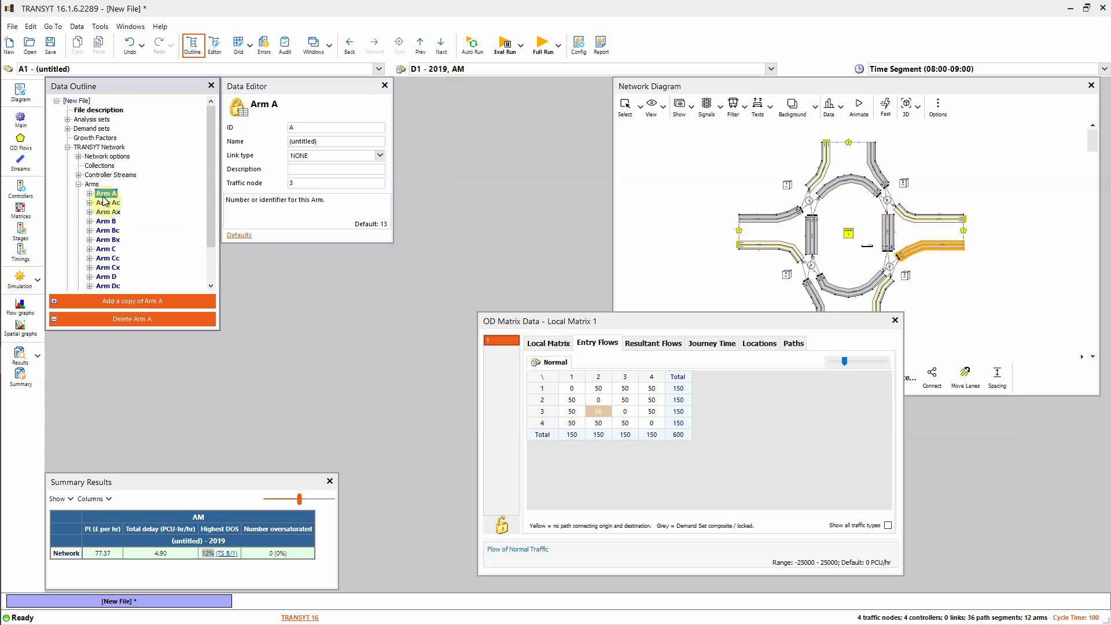
click(237, 107)
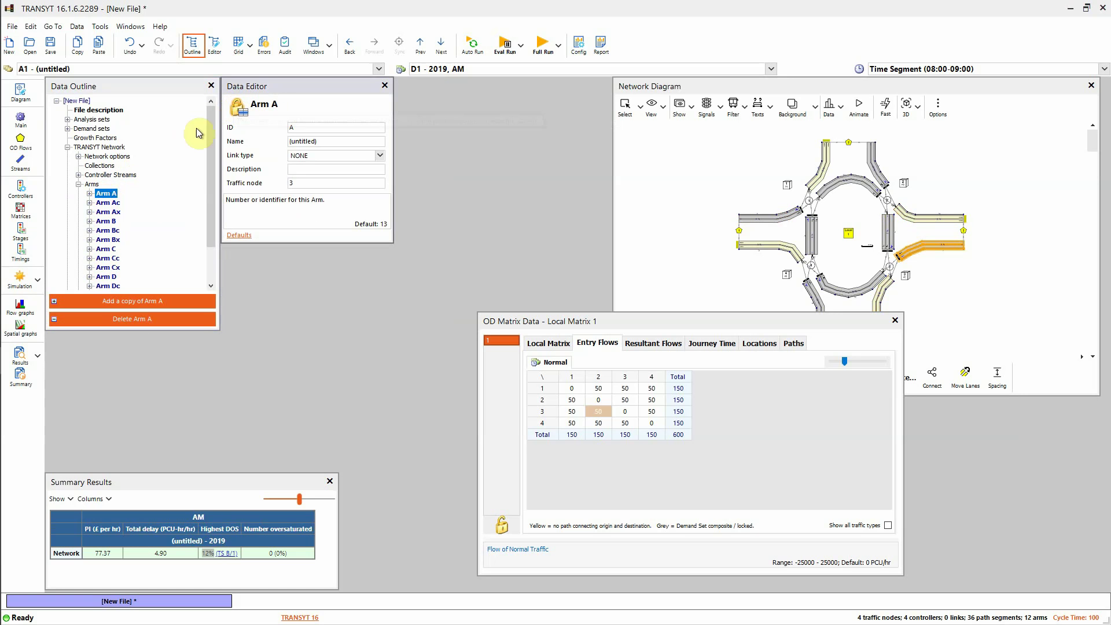
click(106, 221)
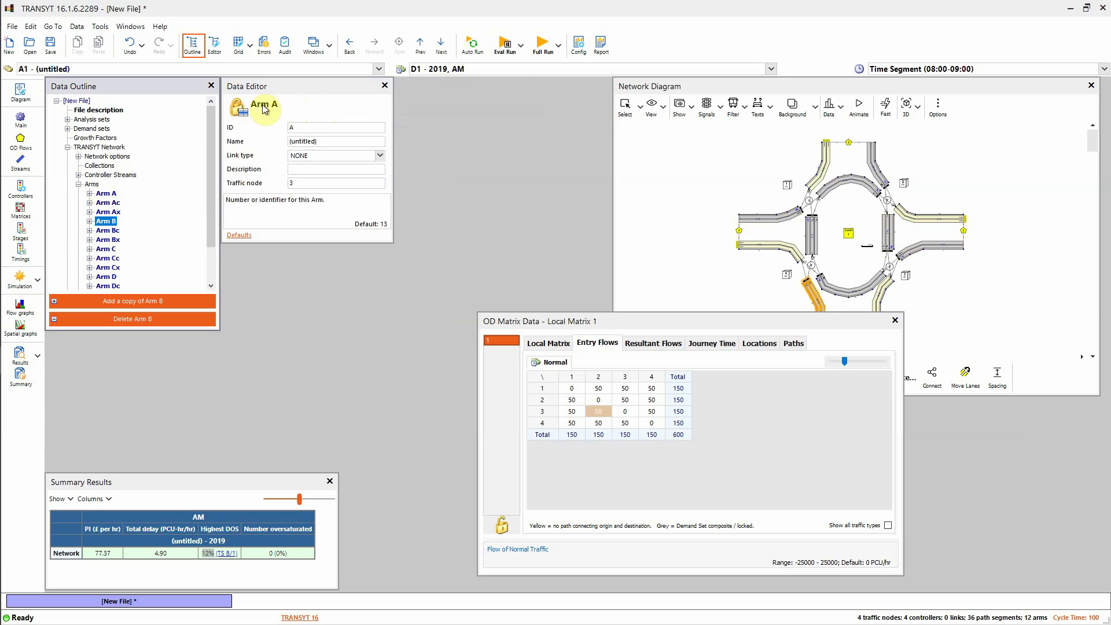
drag(211, 175, 213, 205)
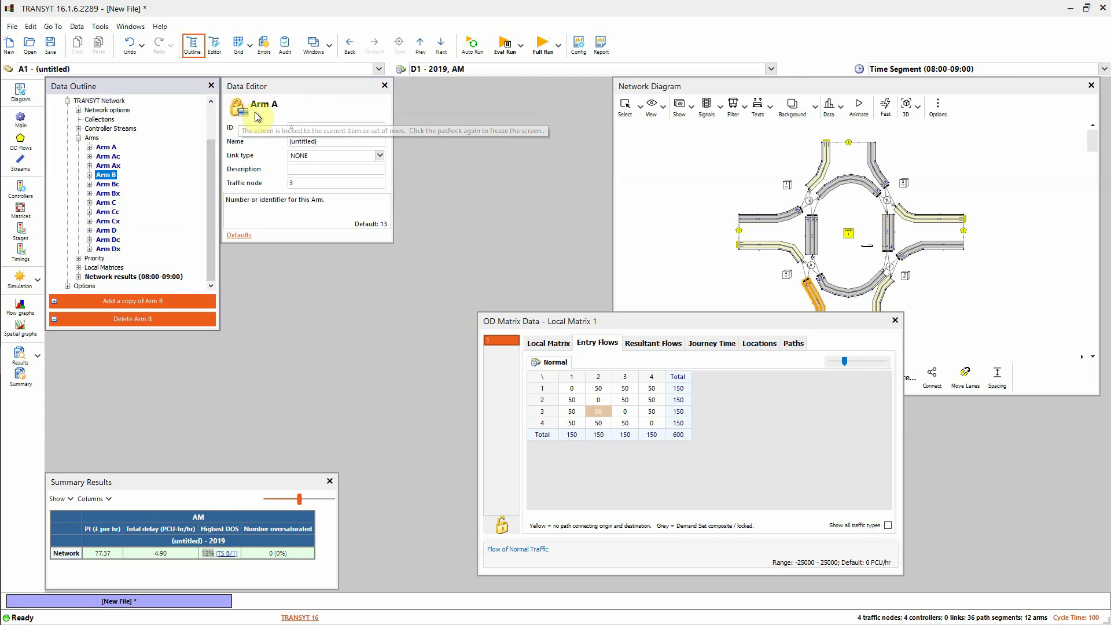
Open the network results in a separate Data Editor, close the Arm A editor and put the results window in its place
click(78, 276)
scroll(131, 292, down, 2)
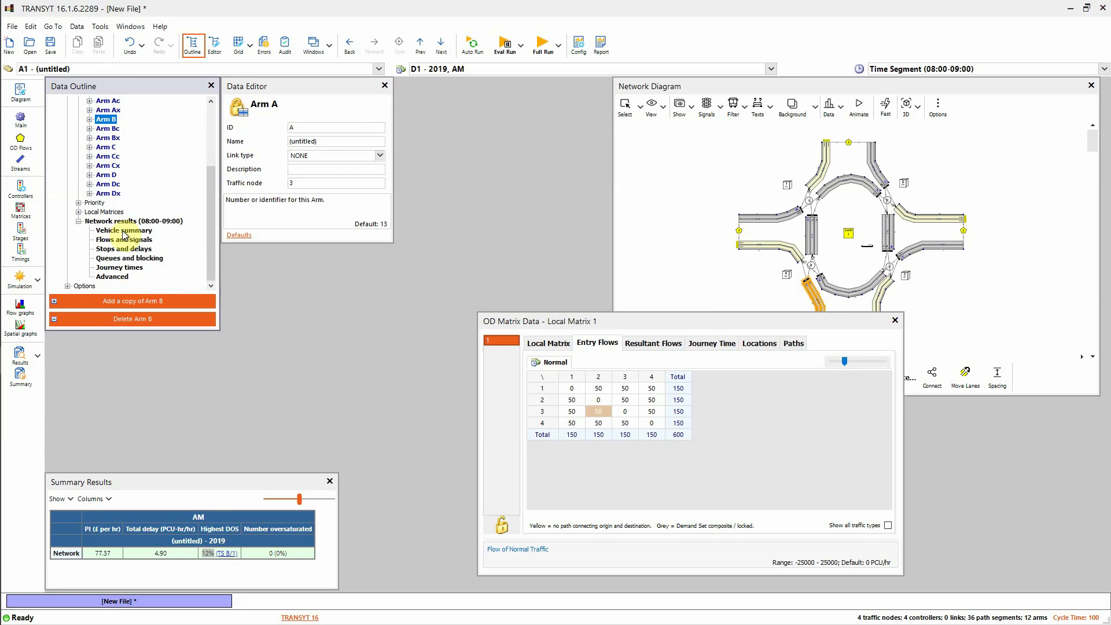
click(114, 222)
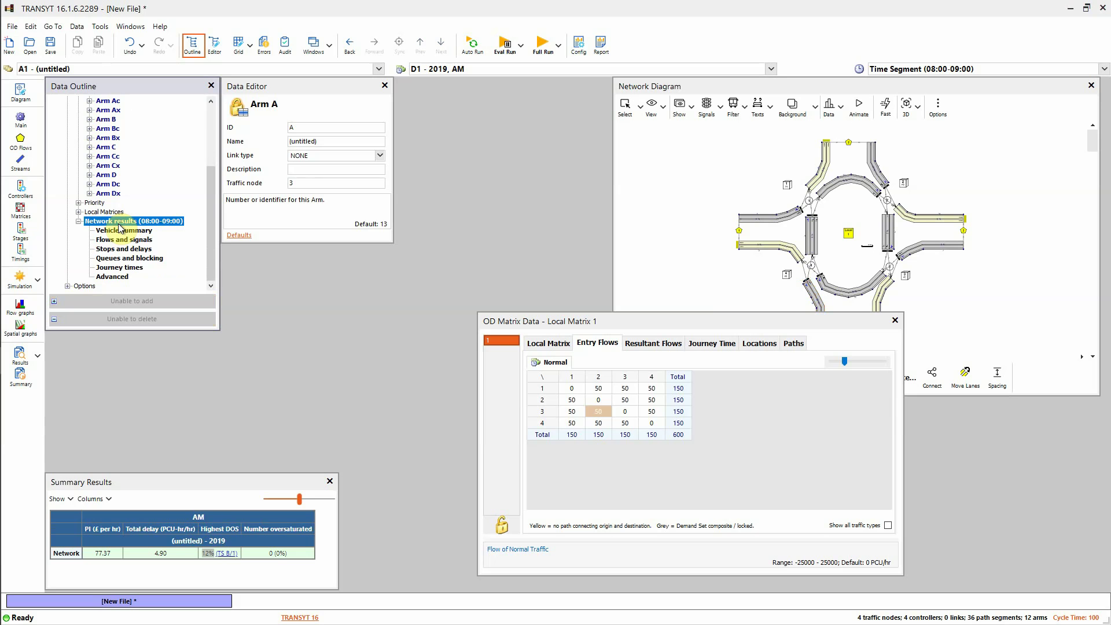
double_click(114, 223)
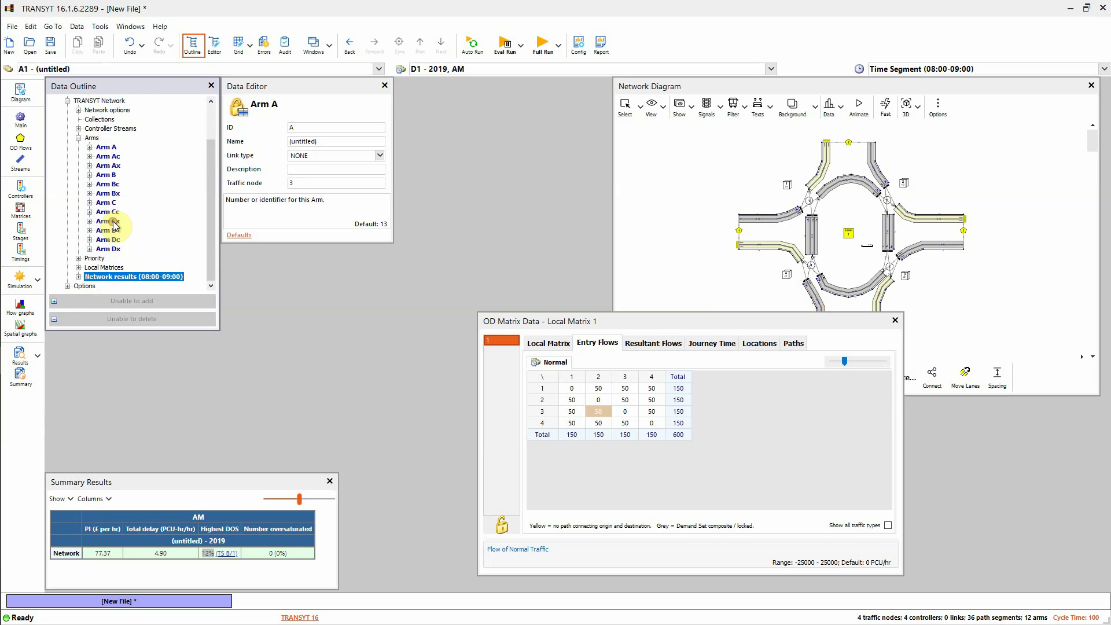
click(385, 85)
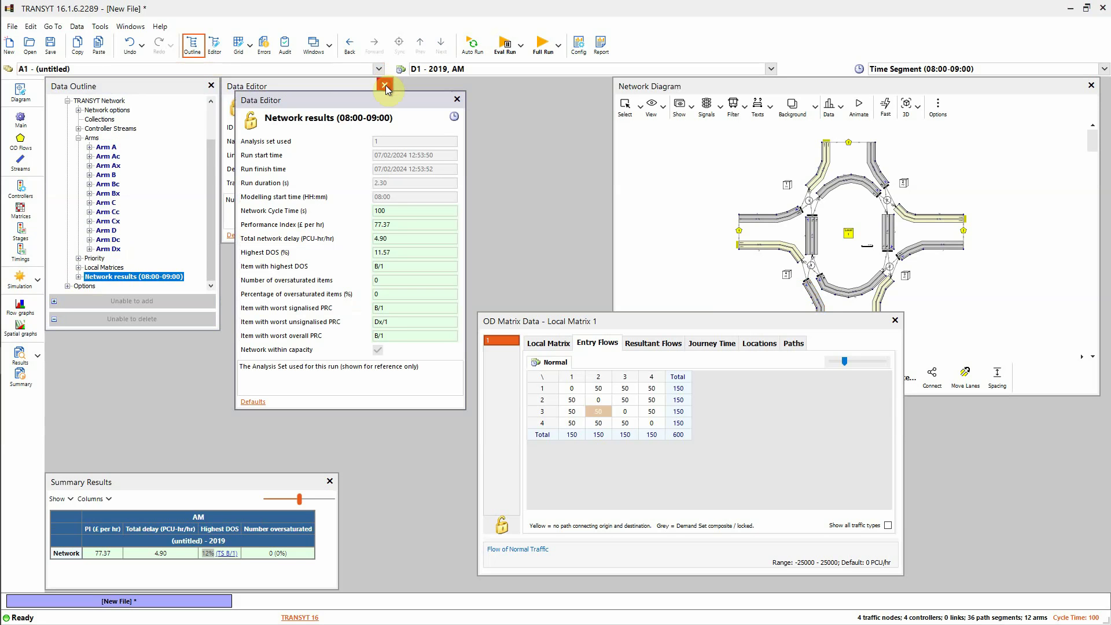
drag(291, 100, 277, 89)
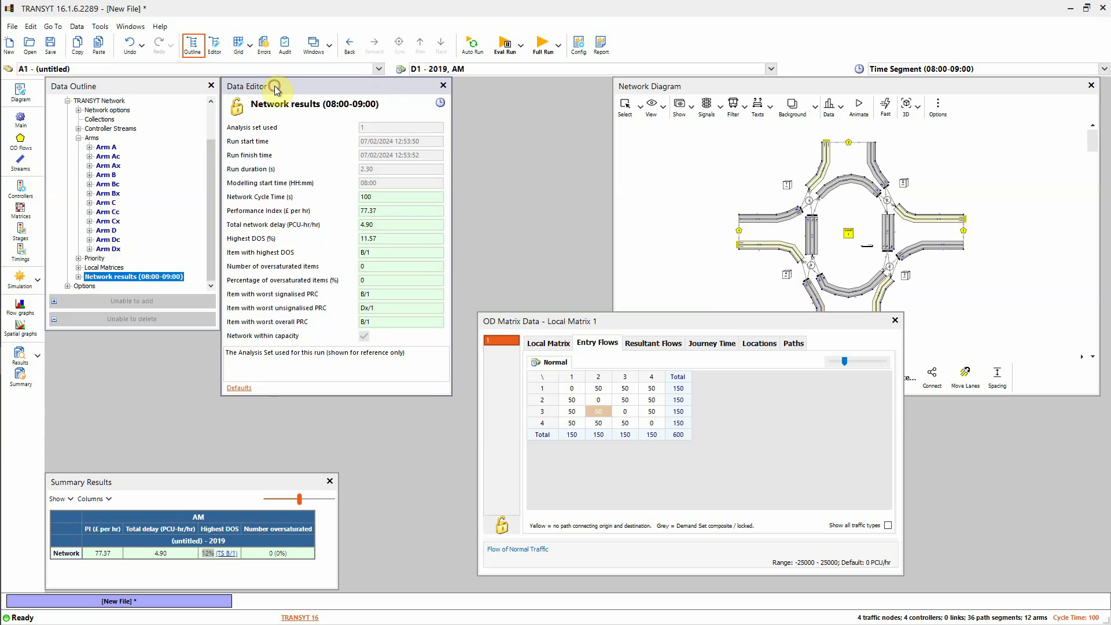
Lock the network results Data Editor so it keeps the values of the current run, and move the OD Matrix window aside
click(238, 110)
click(237, 110)
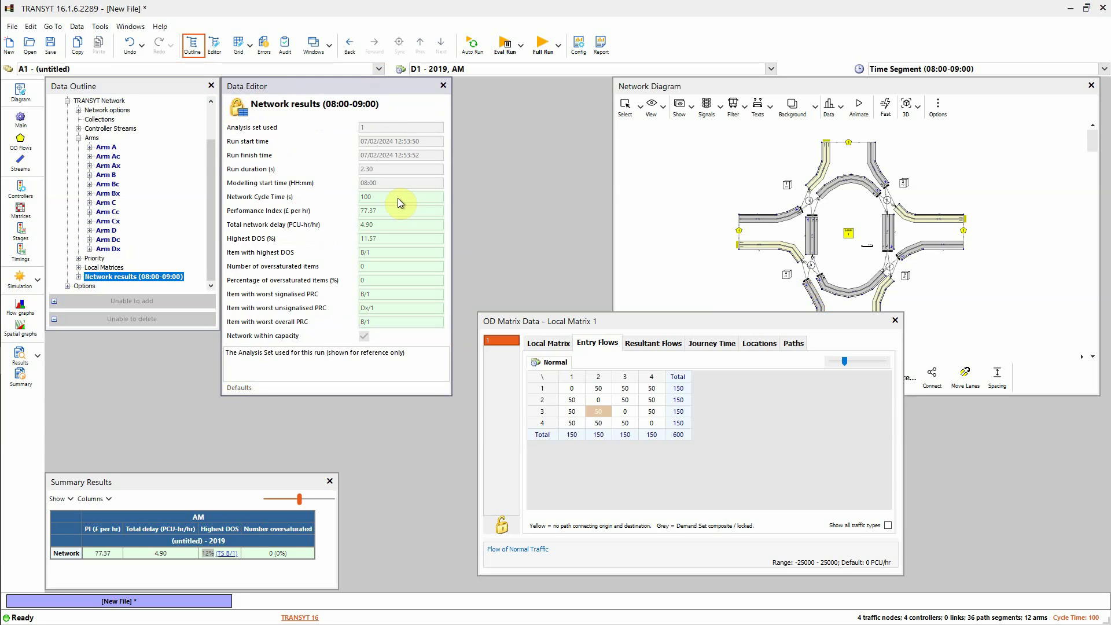
drag(579, 322, 743, 331)
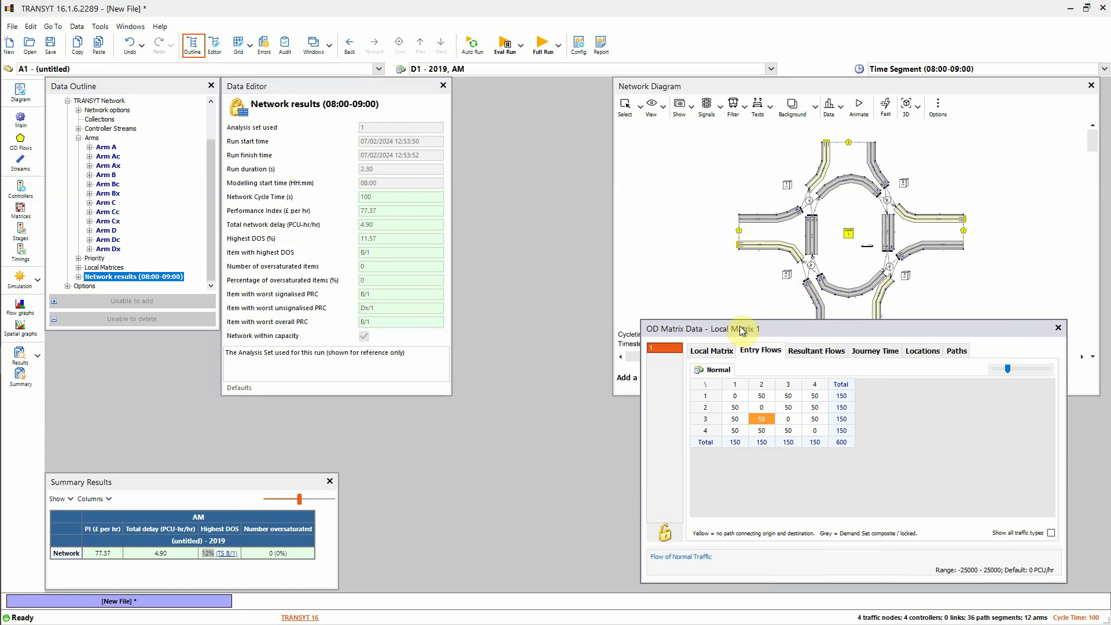
Set the entry flows from origin 1 to destinations 2, 3 and 4 to 200 each in Local Matrix 1
click(761, 396)
text(200)
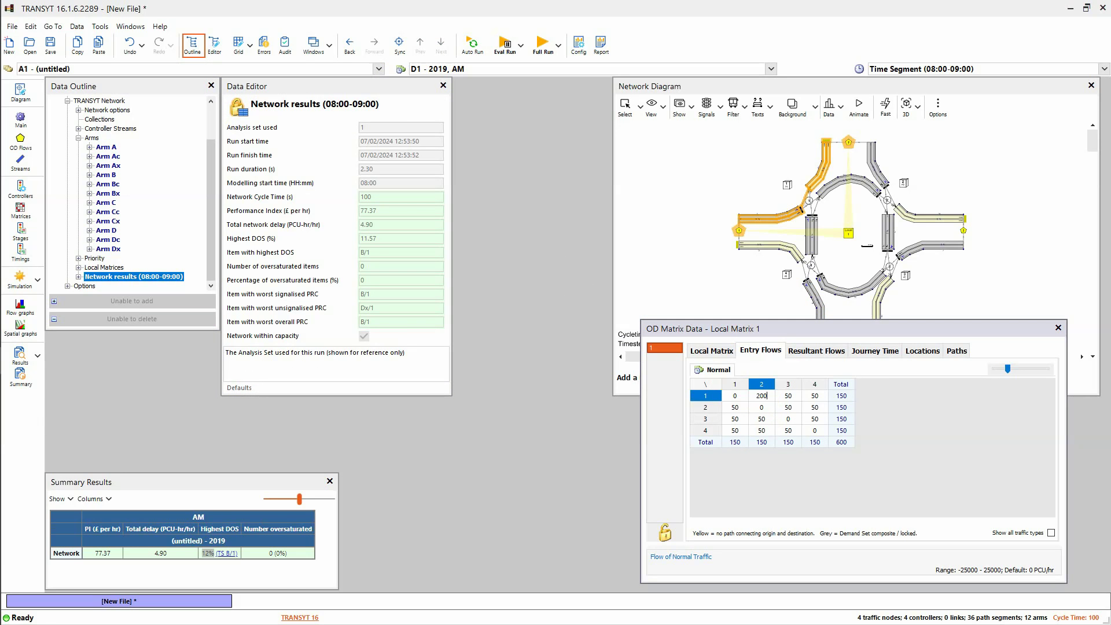
click(788, 397)
text(200)
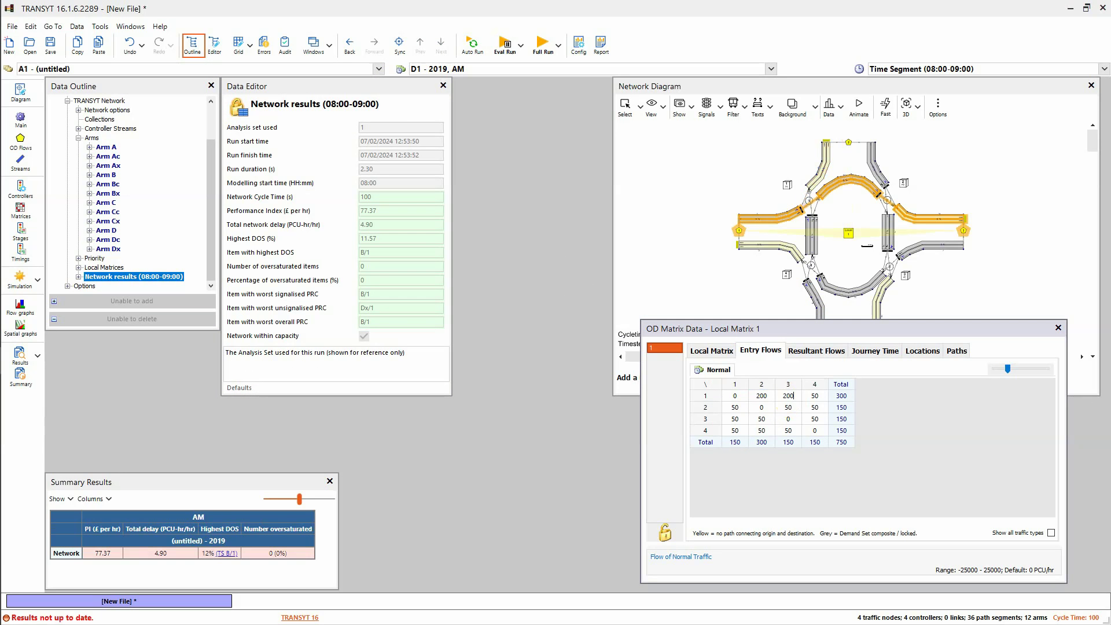
click(813, 397)
text(200)
Set the entry flows to destination 1 to 100 from origin 2 and 150 from origins 3 and 4
click(735, 408)
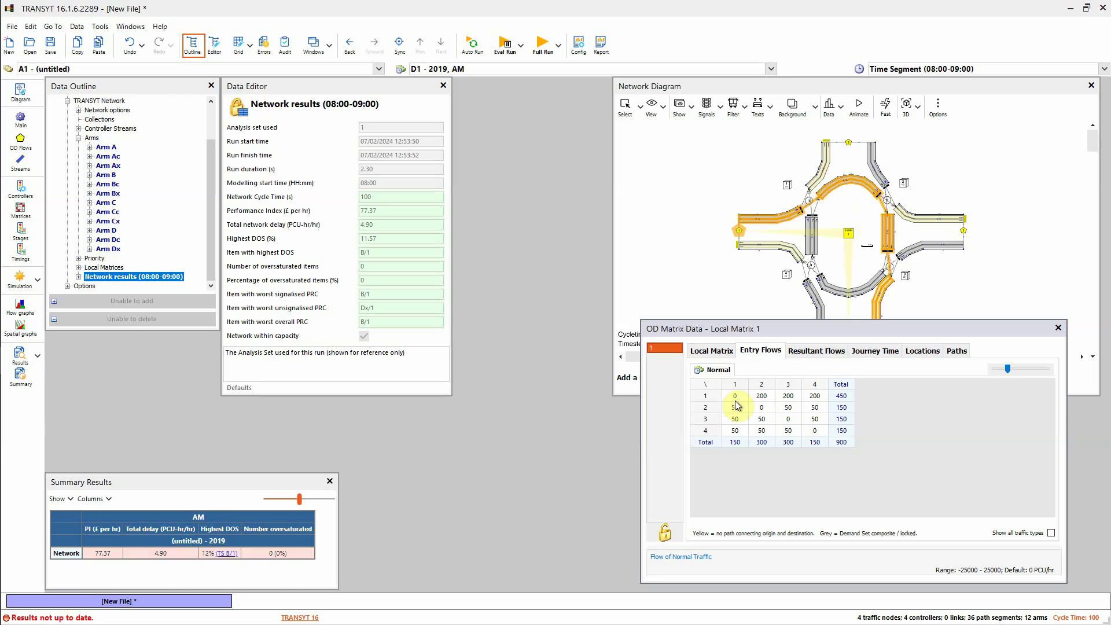
text(100)
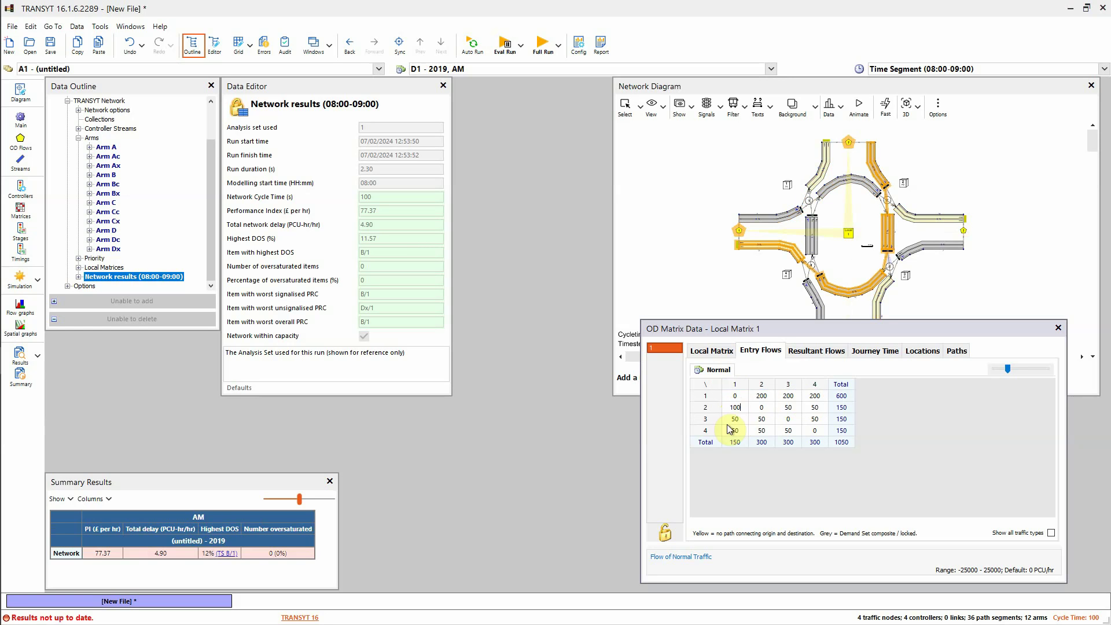
click(735, 419)
text(14)
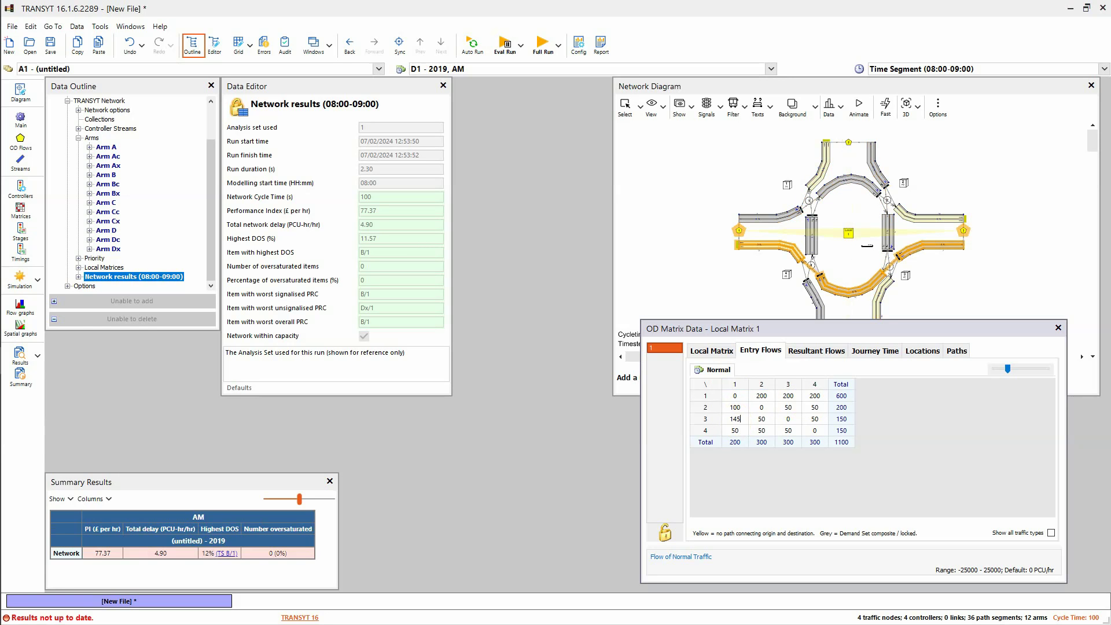
key(BackSpace)
text(50)
click(732, 431)
text(150)
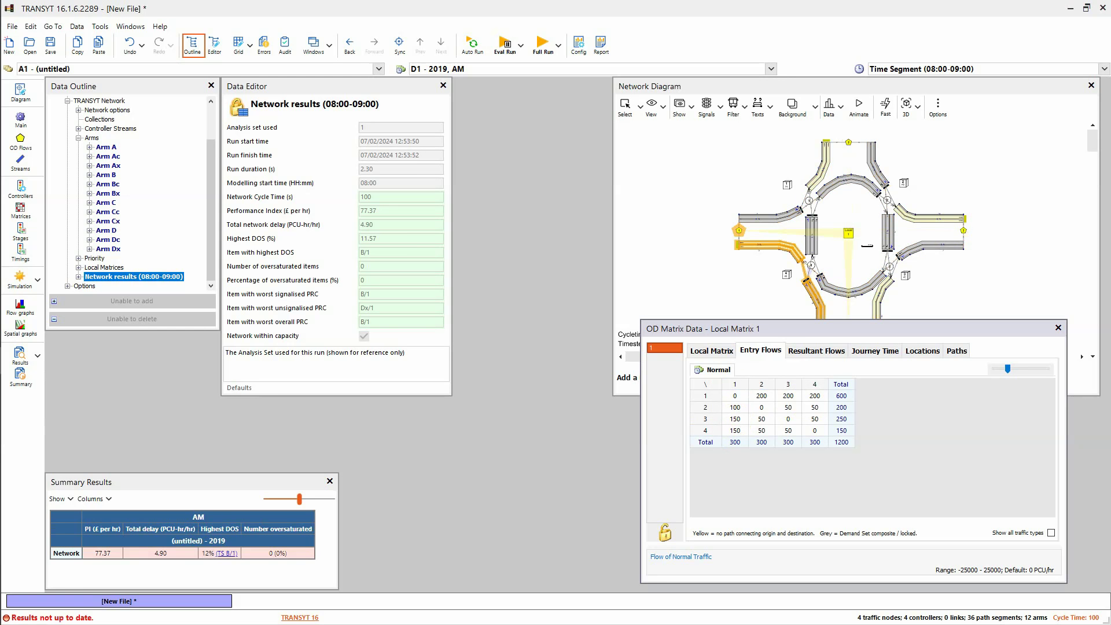
click(741, 408)
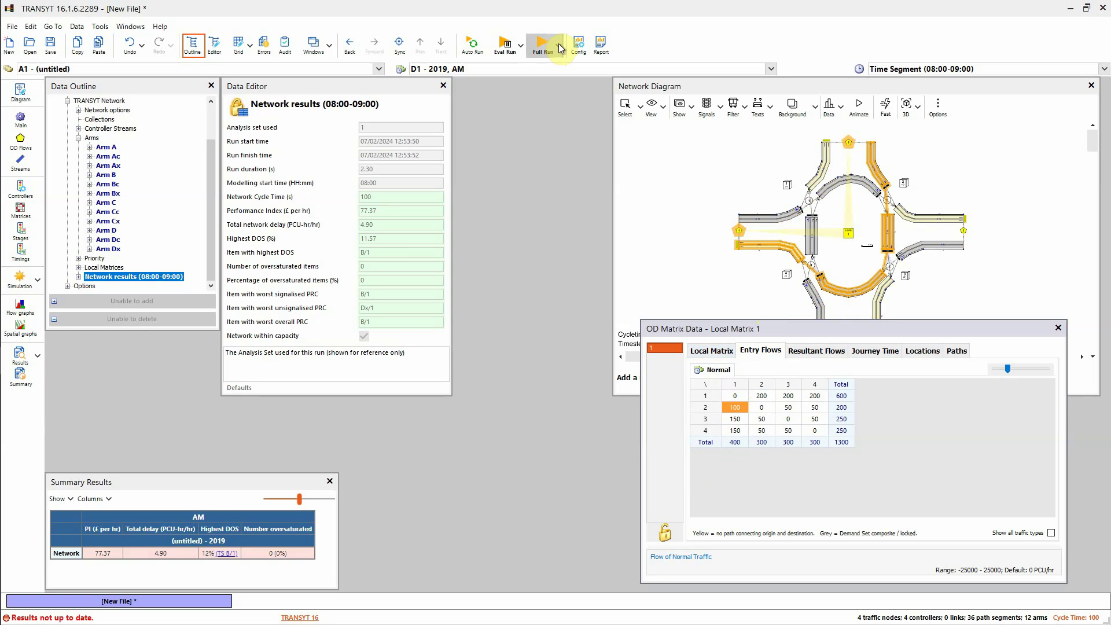
Perform a full run and open the new network results in a second Data Editor beside the locked one, keeping the OD Matrix window clear
click(542, 47)
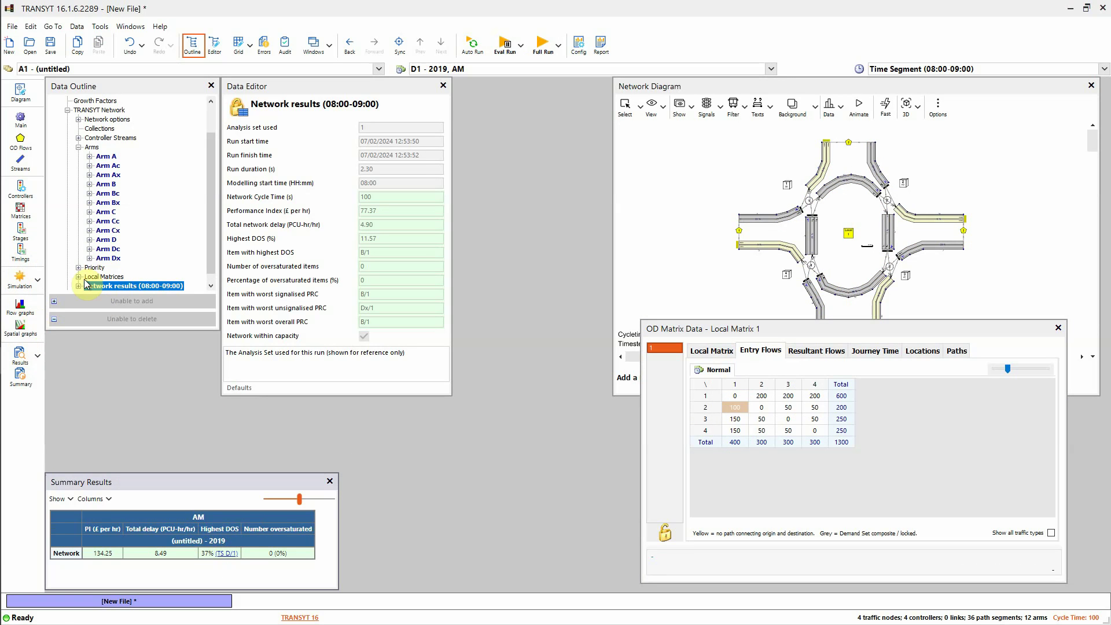
drag(211, 241, 209, 248)
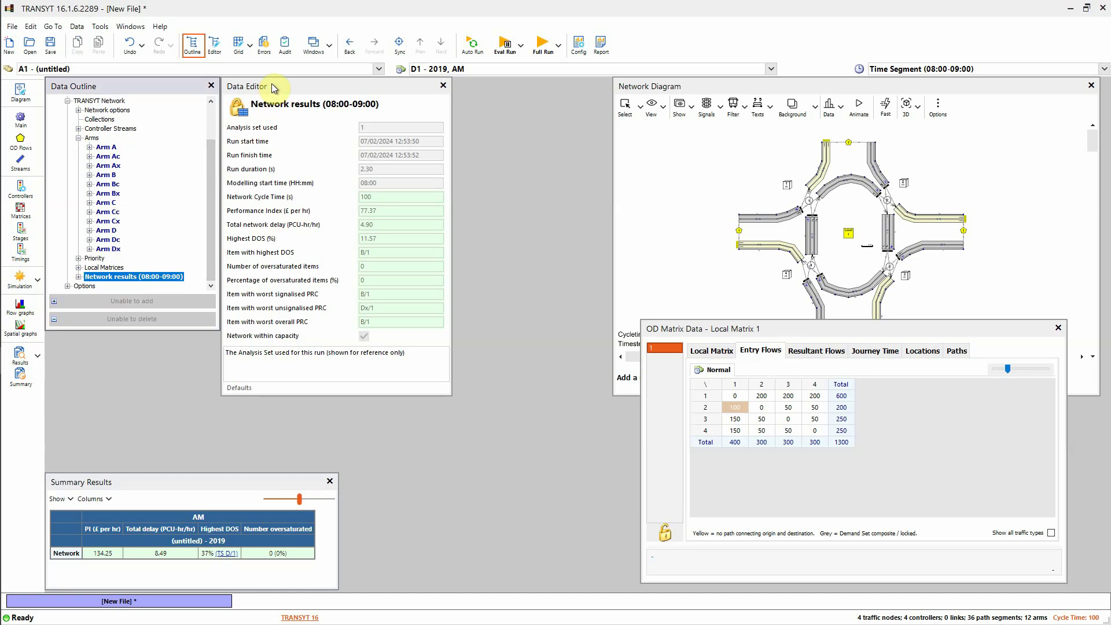
click(106, 279)
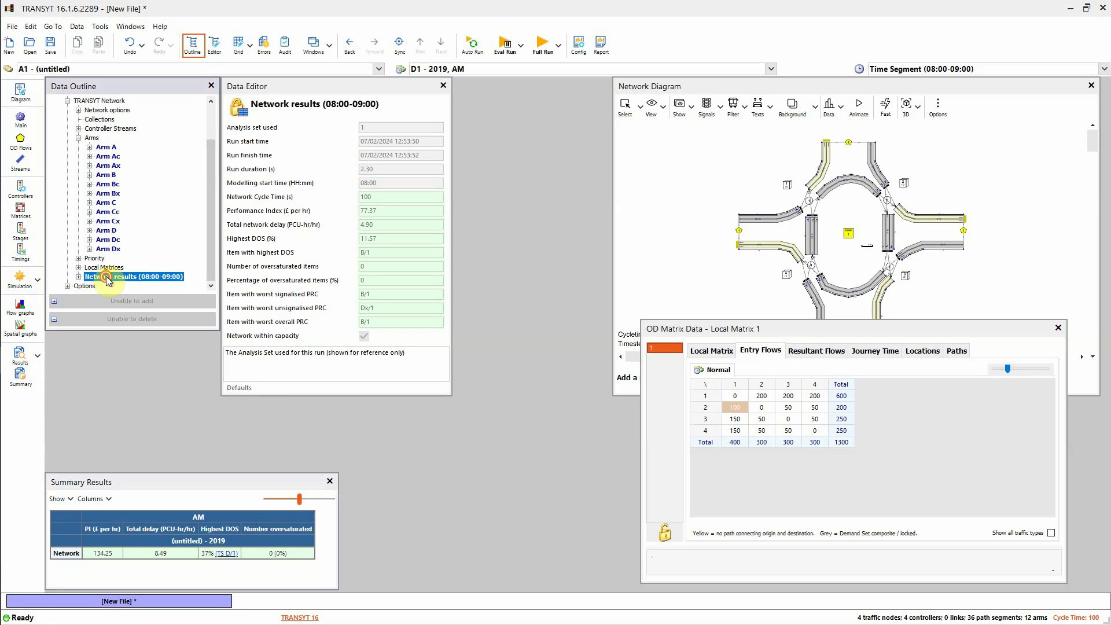
click(106, 278)
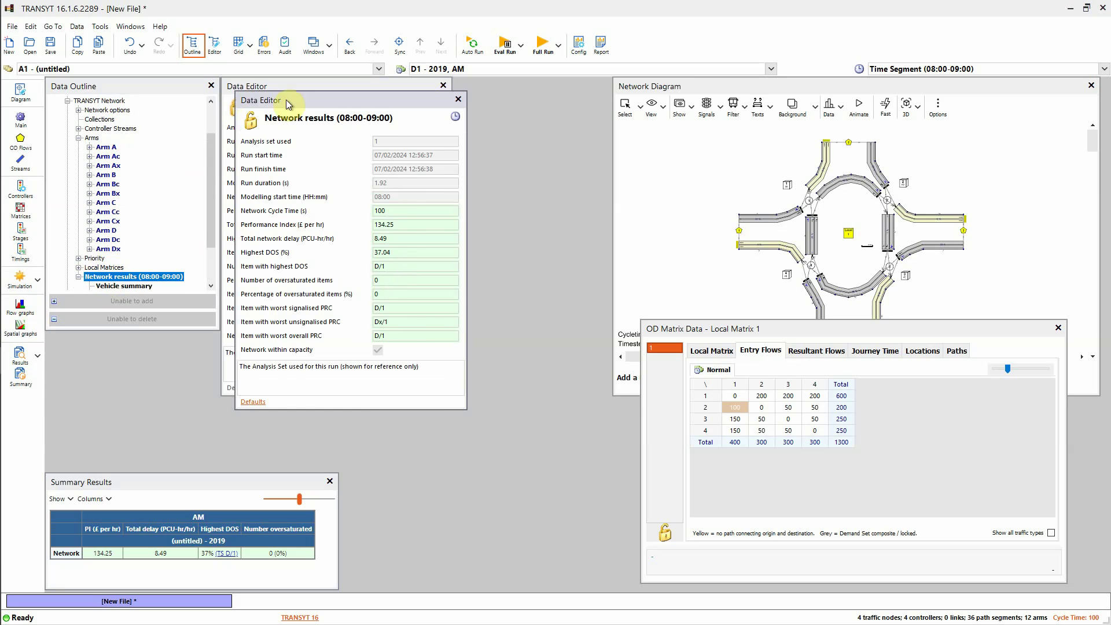
drag(287, 103, 507, 91)
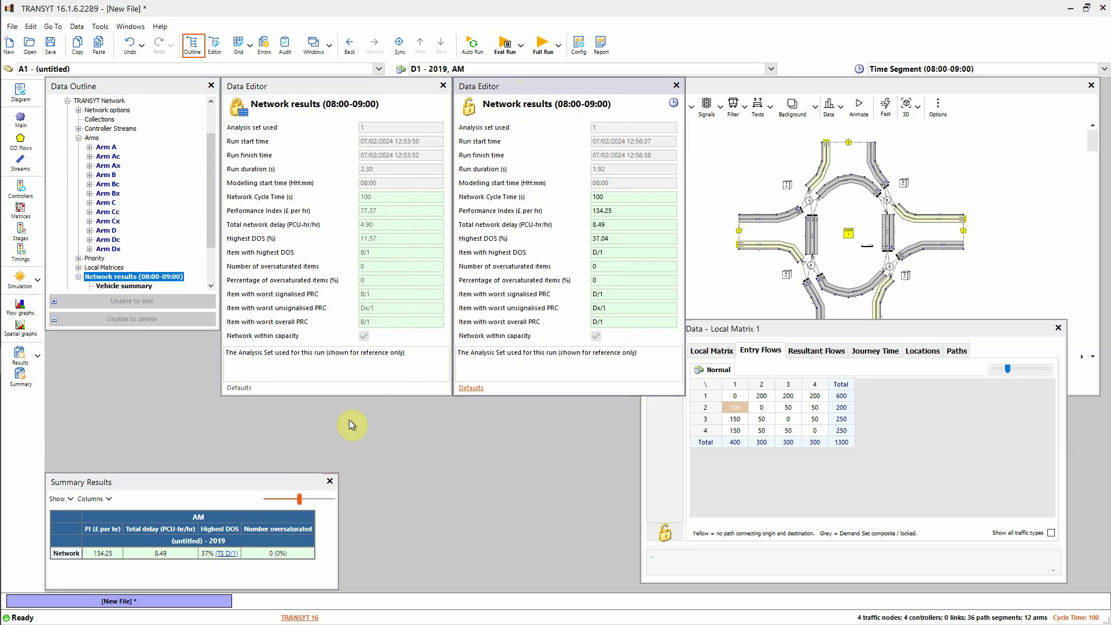
click(617, 238)
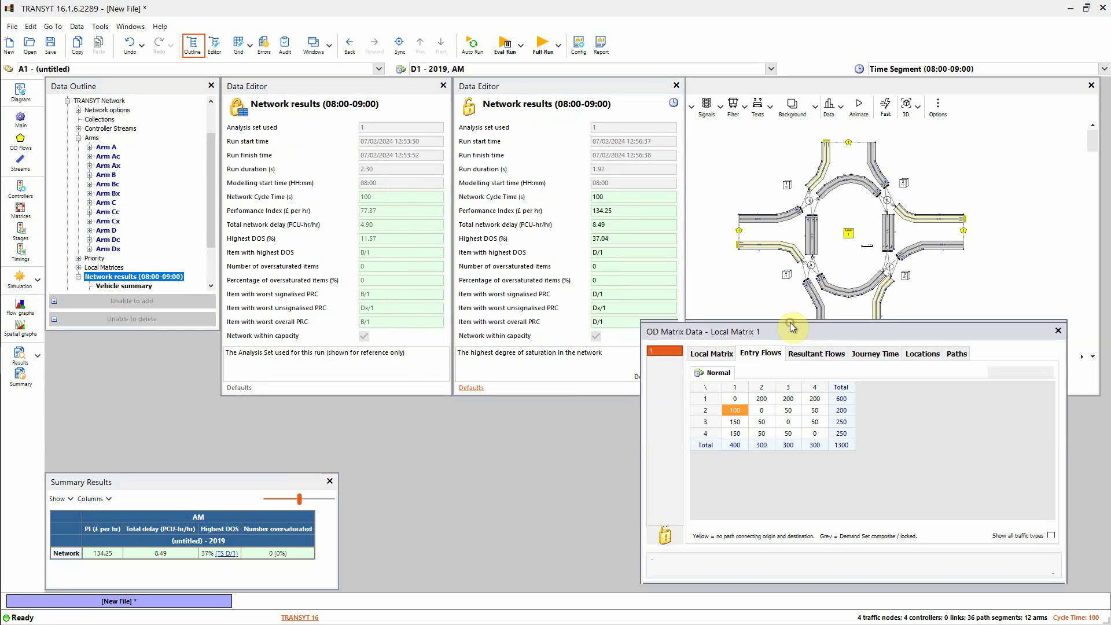
drag(791, 323, 790, 379)
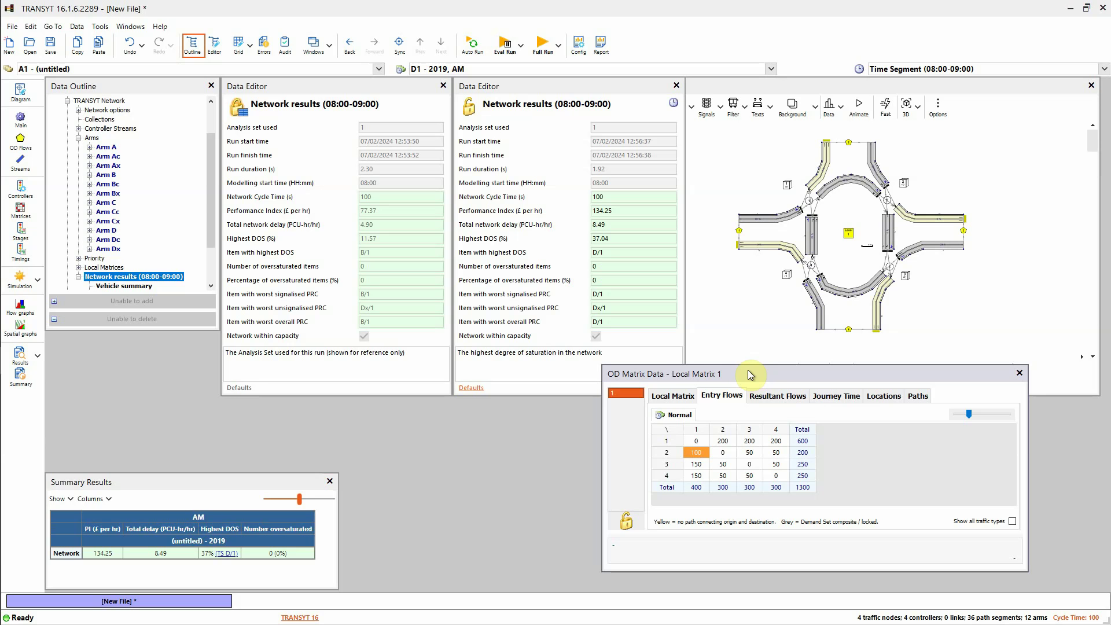
drag(750, 374, 674, 380)
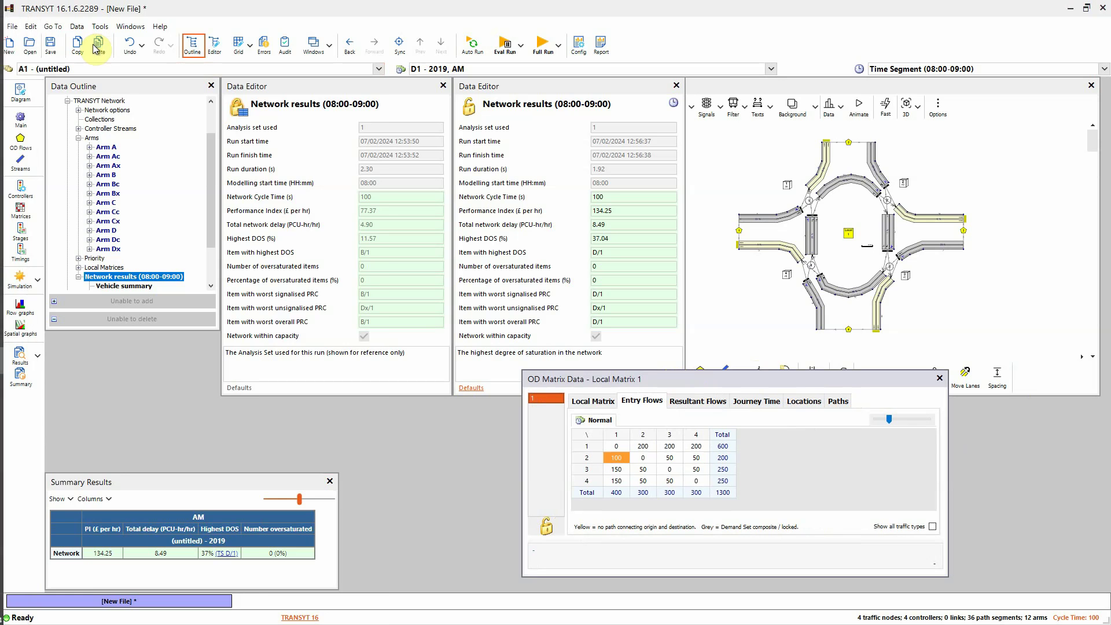
Save the model as New Flows.t16 in the TRANSYT 16 MASTER folder, replacing the existing file
click(12, 26)
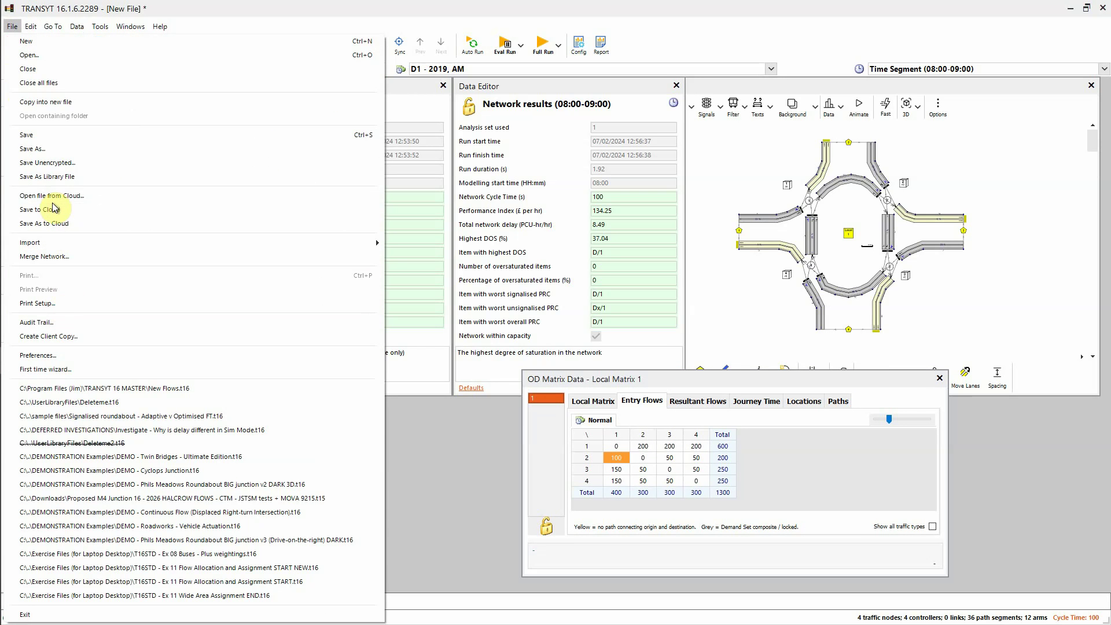
click(42, 148)
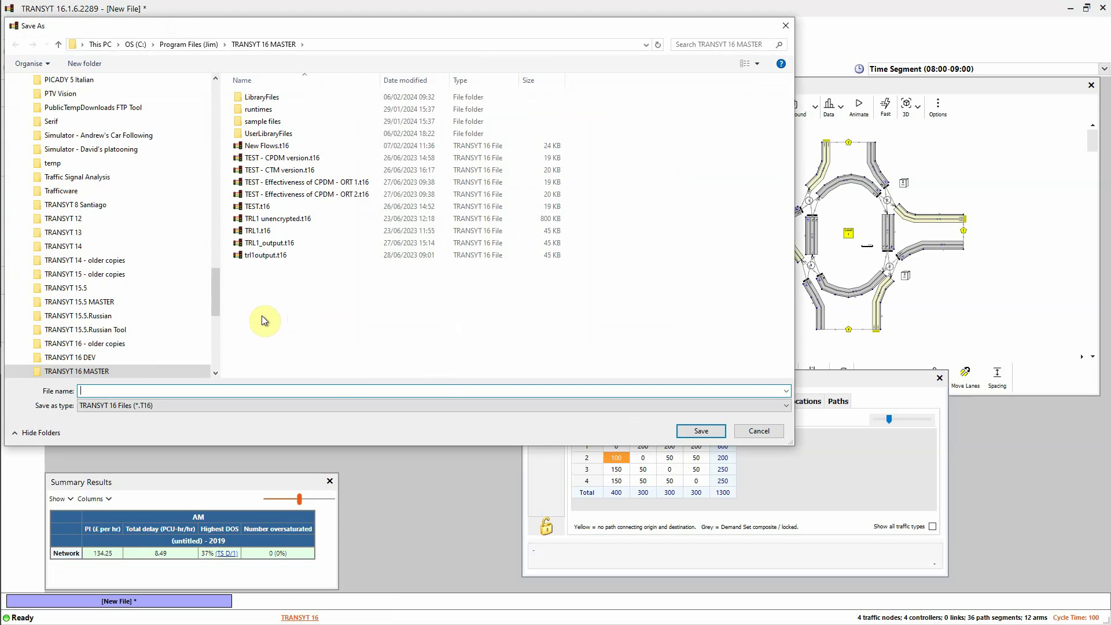
click(263, 146)
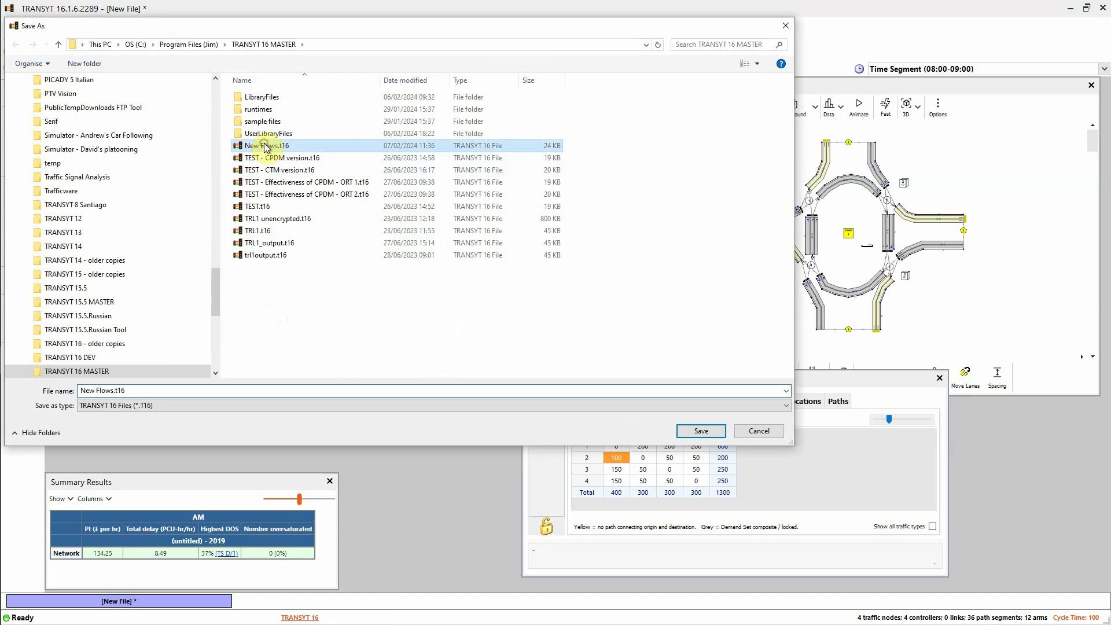
click(697, 434)
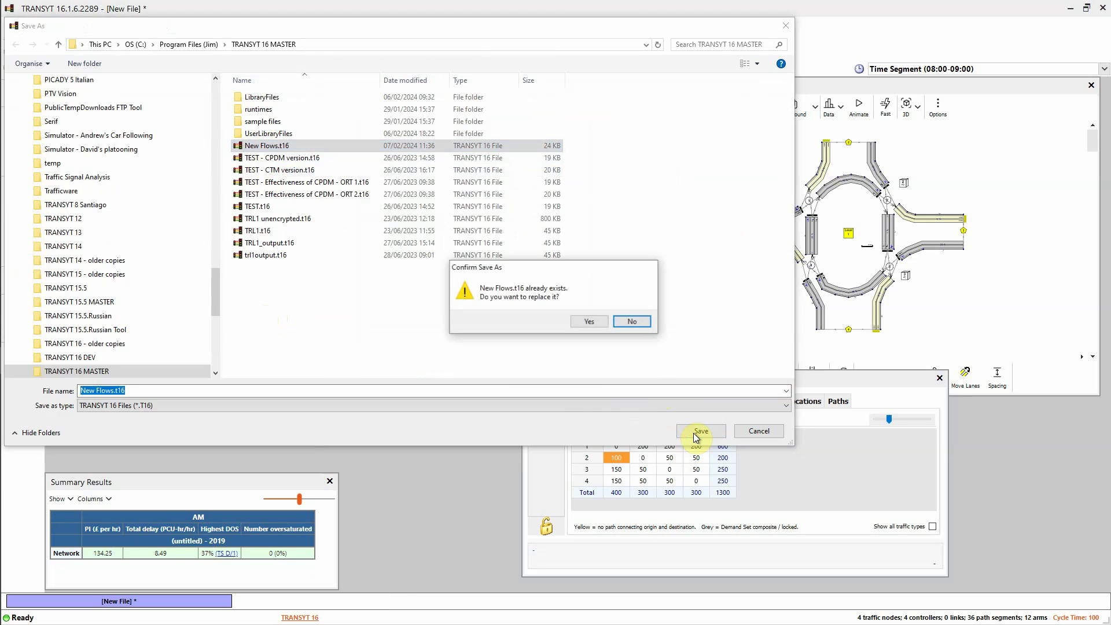
click(589, 321)
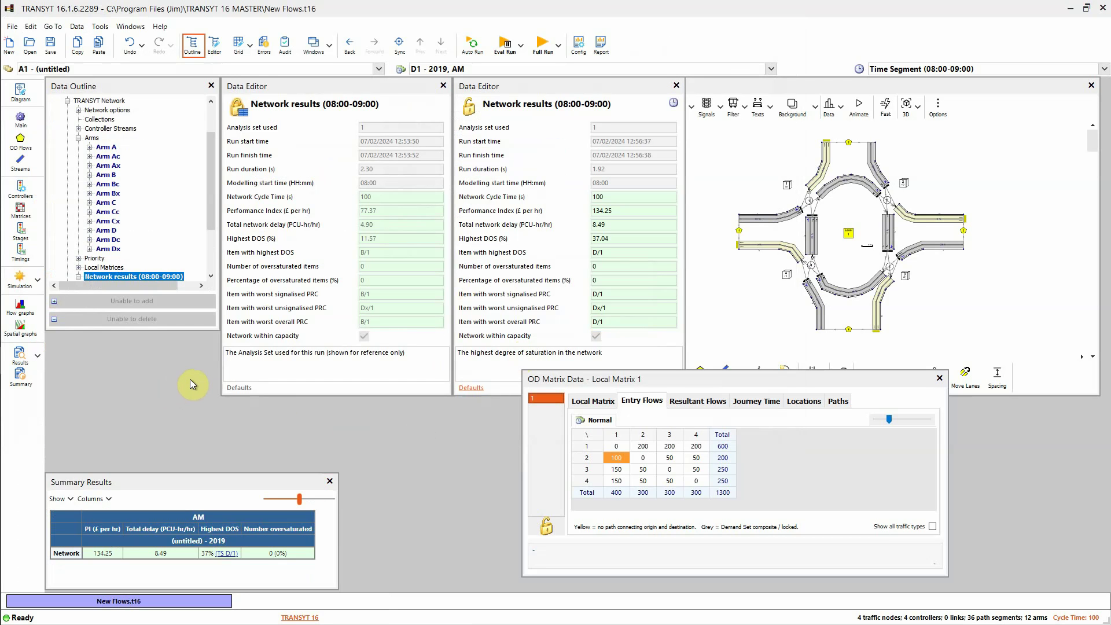
Start another file from the library's signalled 4-arm large roundabout with streams, and enlarge its Network Diagram window
drag(649, 383, 733, 380)
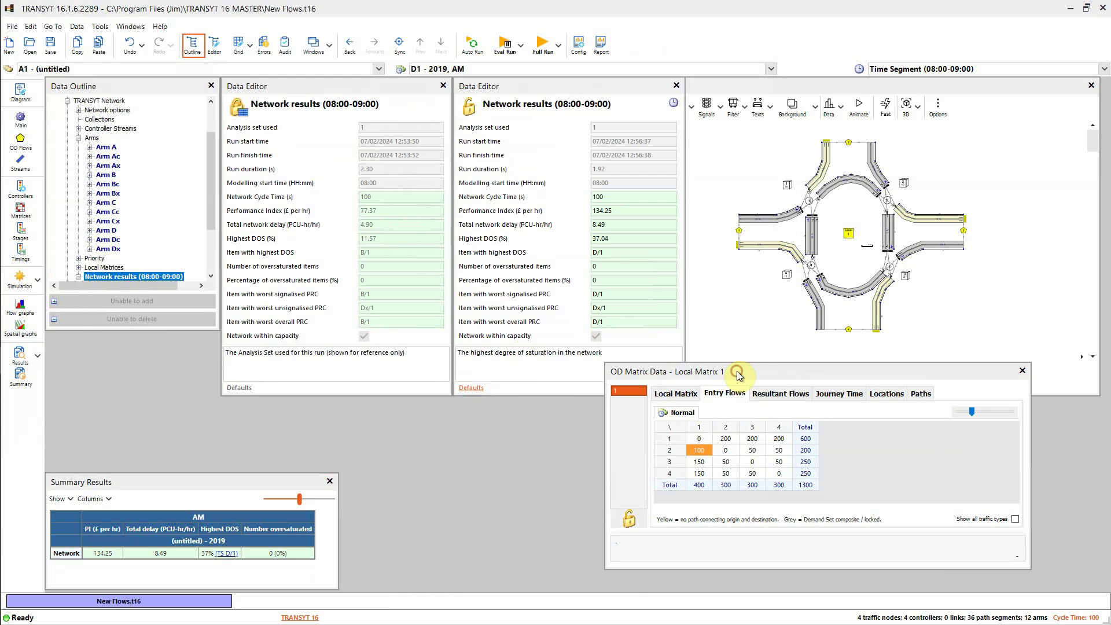
click(15, 48)
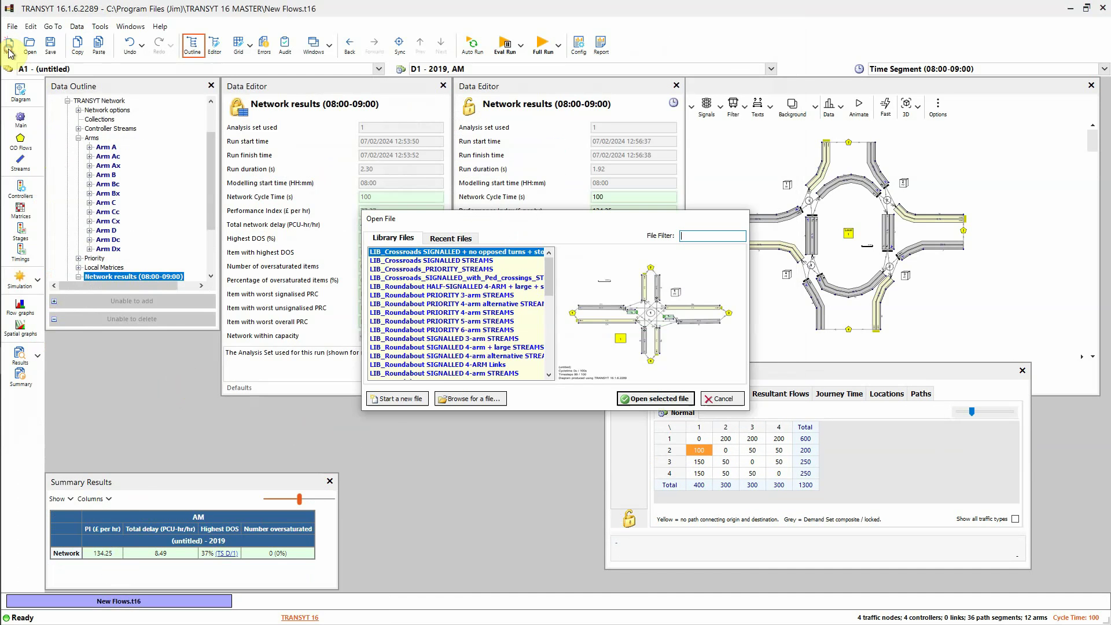
click(446, 347)
click(668, 399)
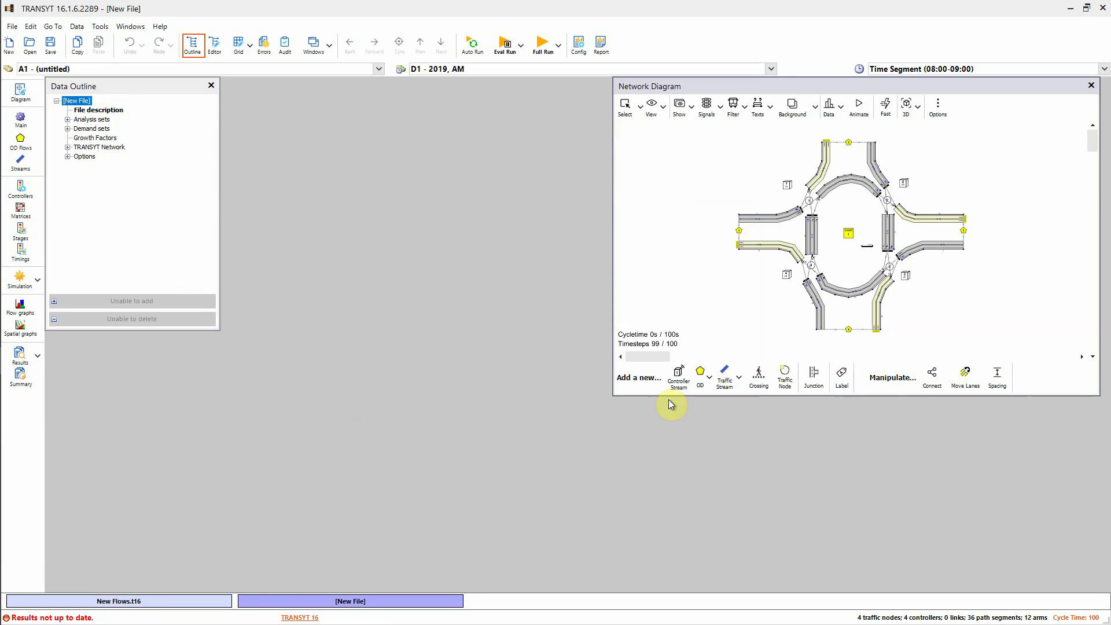
drag(614, 396, 616, 547)
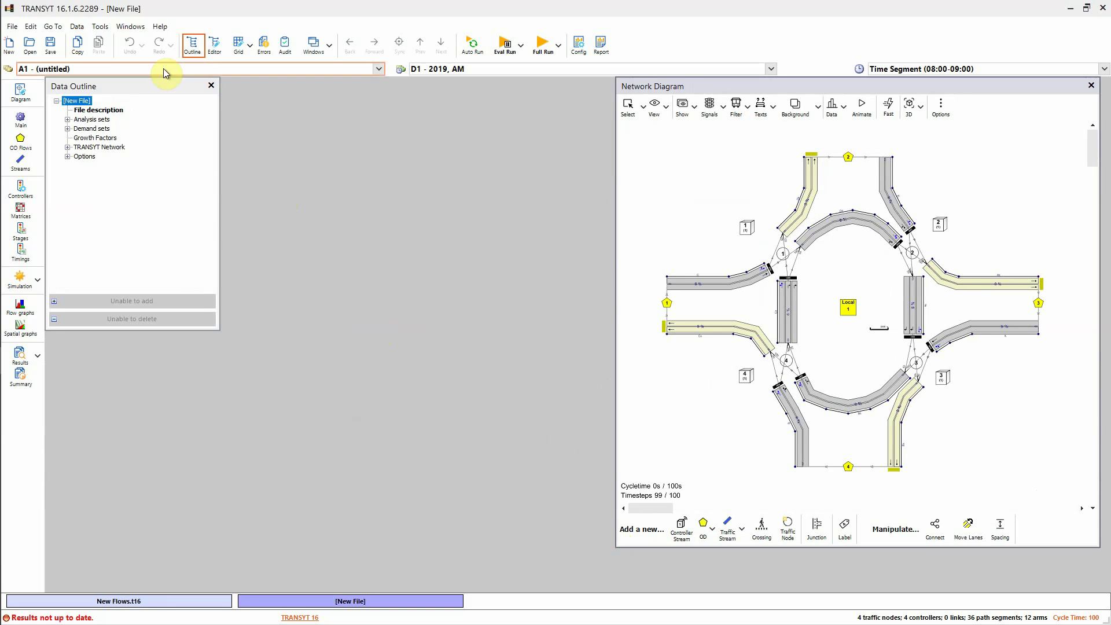
Open the tool for comparing files or data sets and move its dialog off the network diagram
click(101, 27)
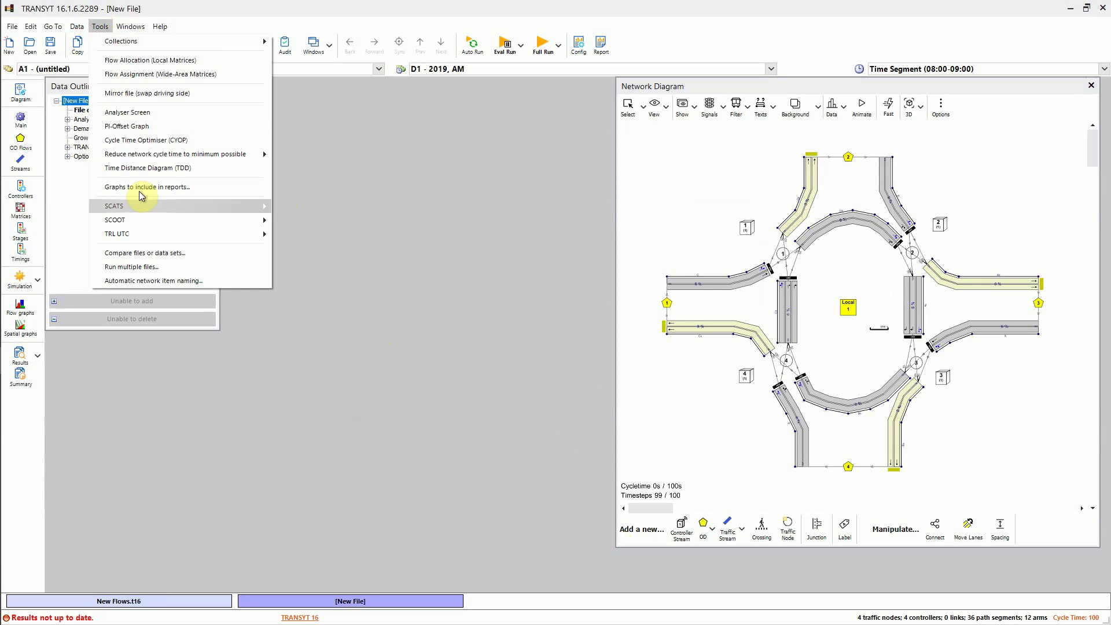
mouse_move(141, 210)
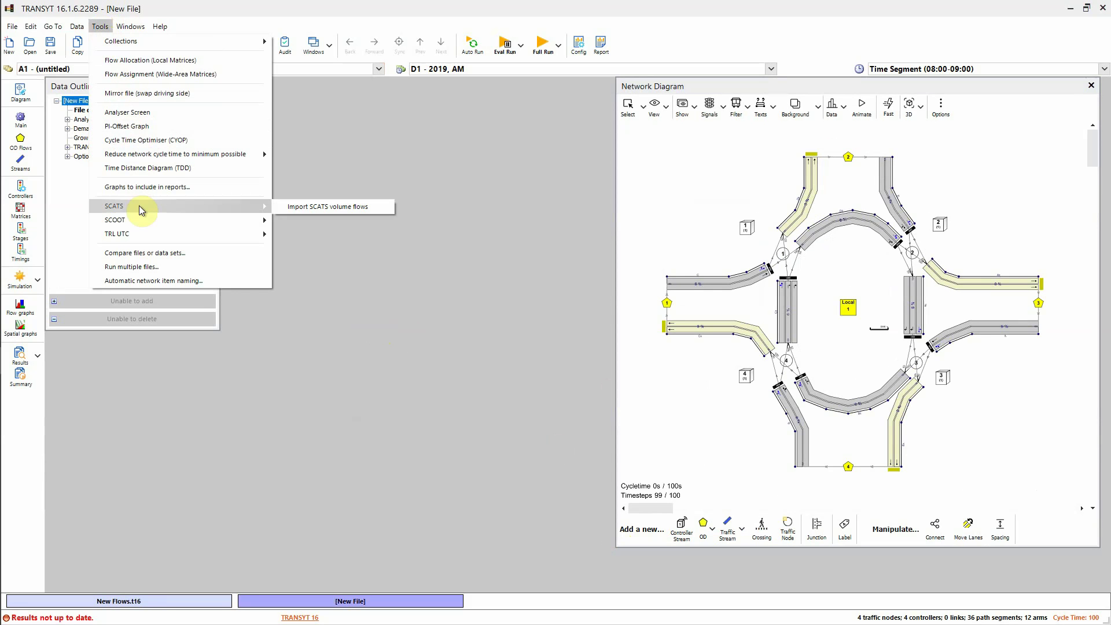
click(144, 256)
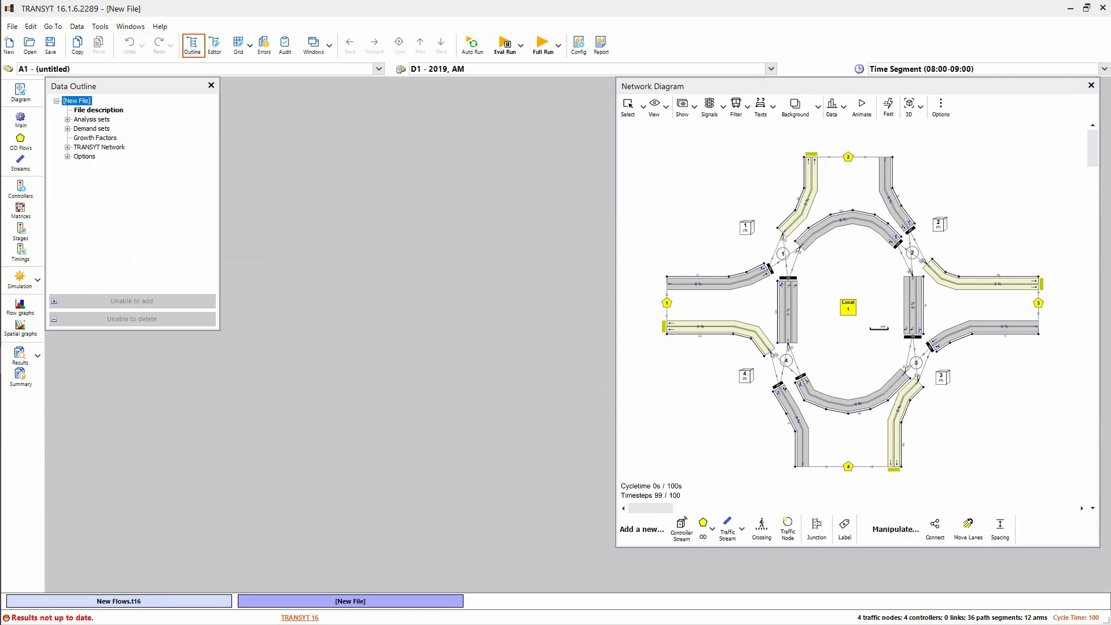
drag(718, 96, 405, 115)
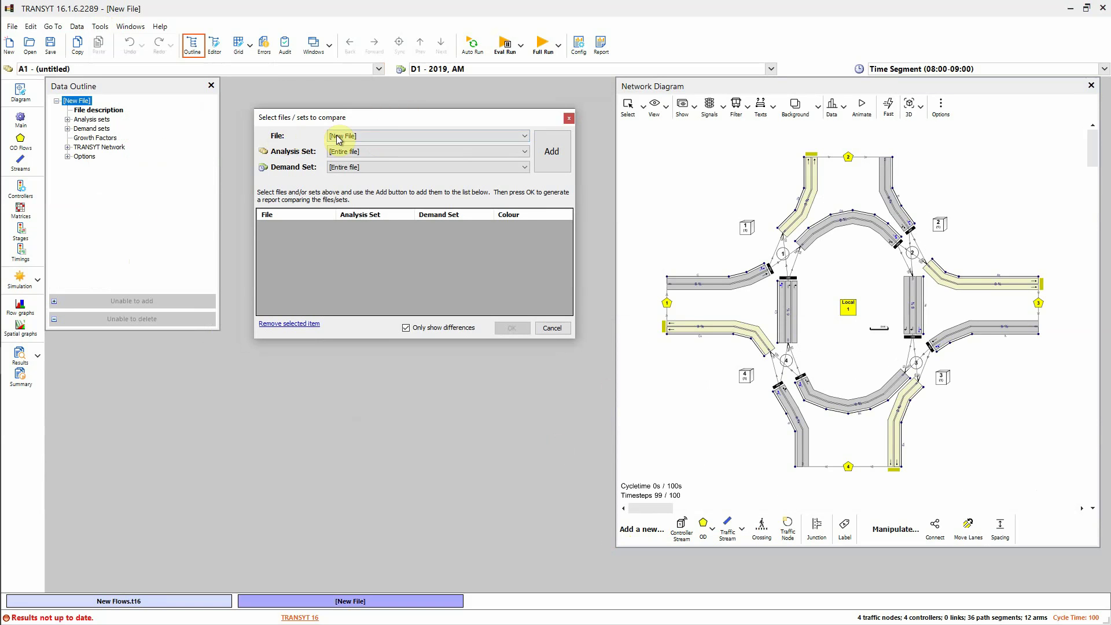
Add the entire [New File], with all its analysis and demand sets, to the comparison list
click(362, 137)
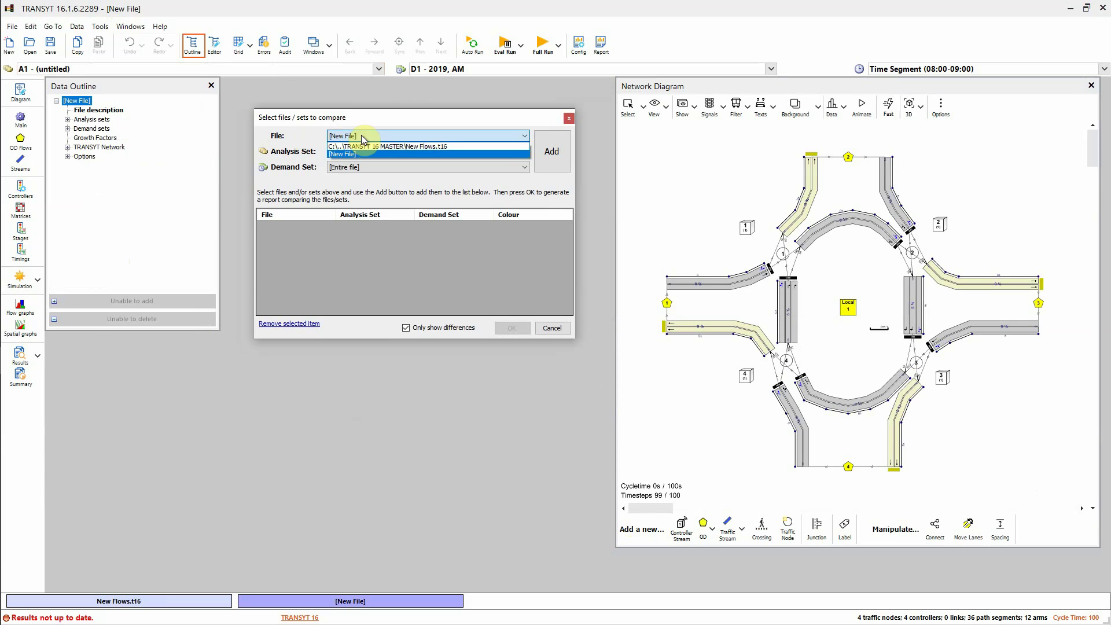
click(362, 137)
click(360, 136)
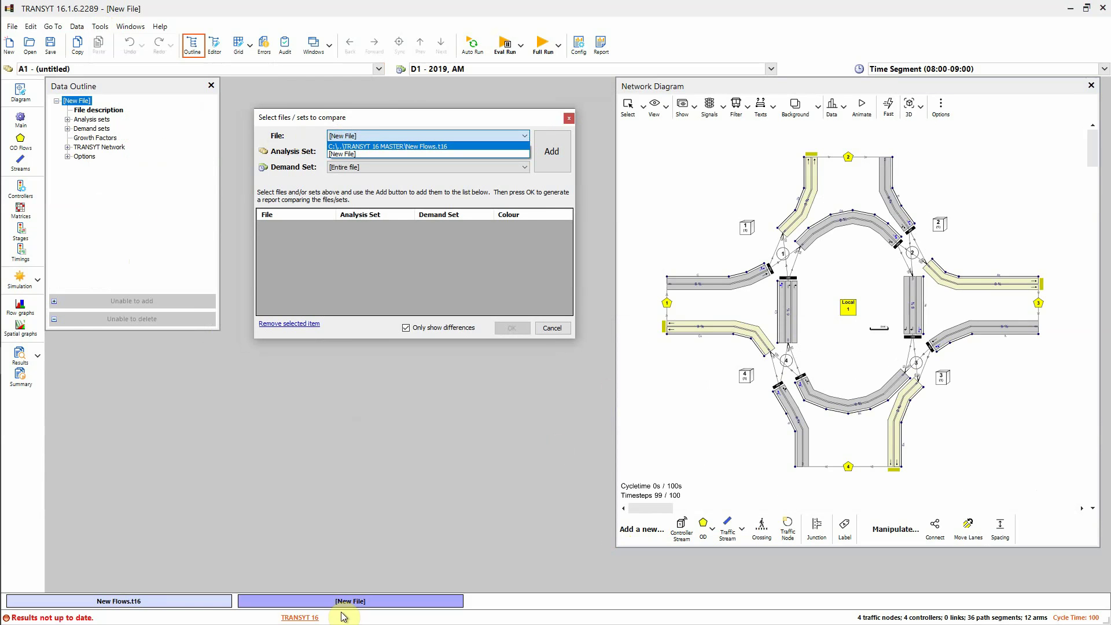
click(360, 154)
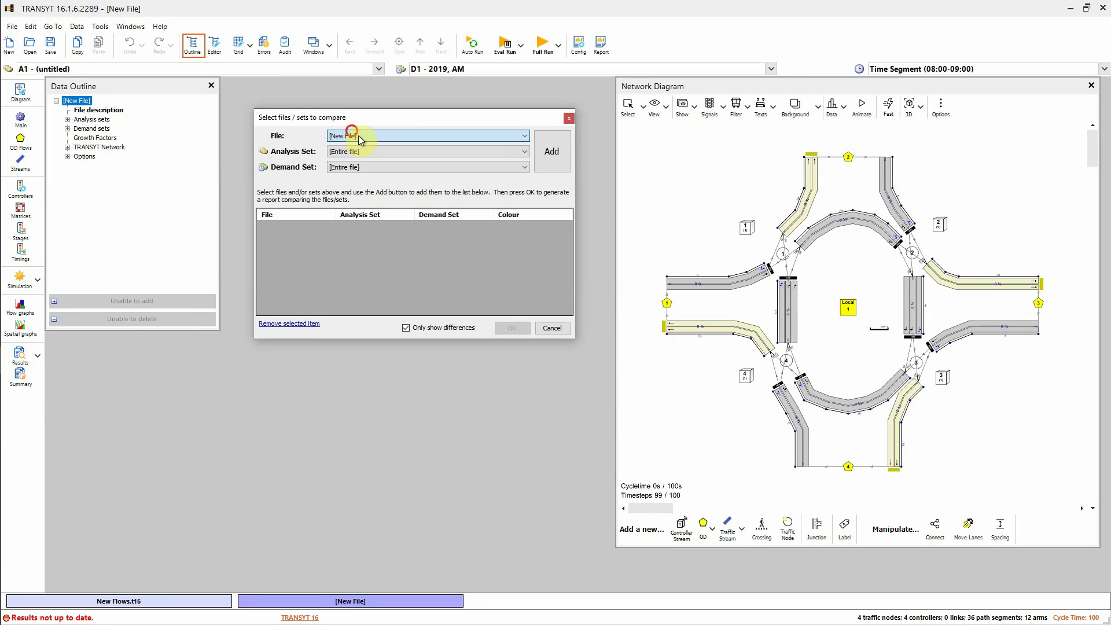
click(554, 152)
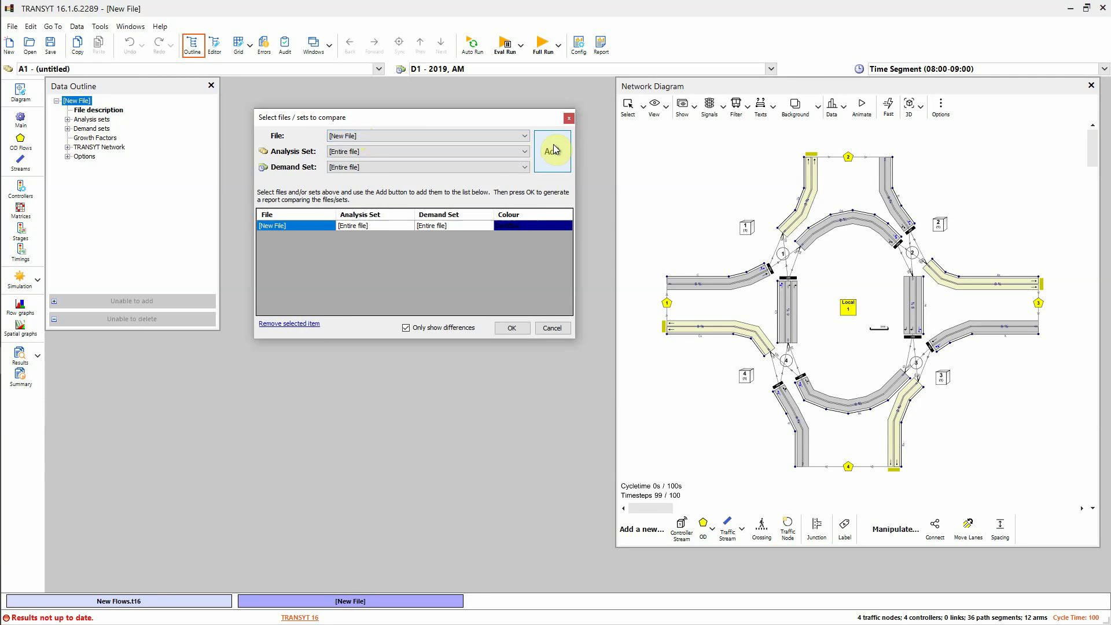
Add the entire New Flows.t16 file to the comparison list and accept the comparison showing only differences
click(345, 138)
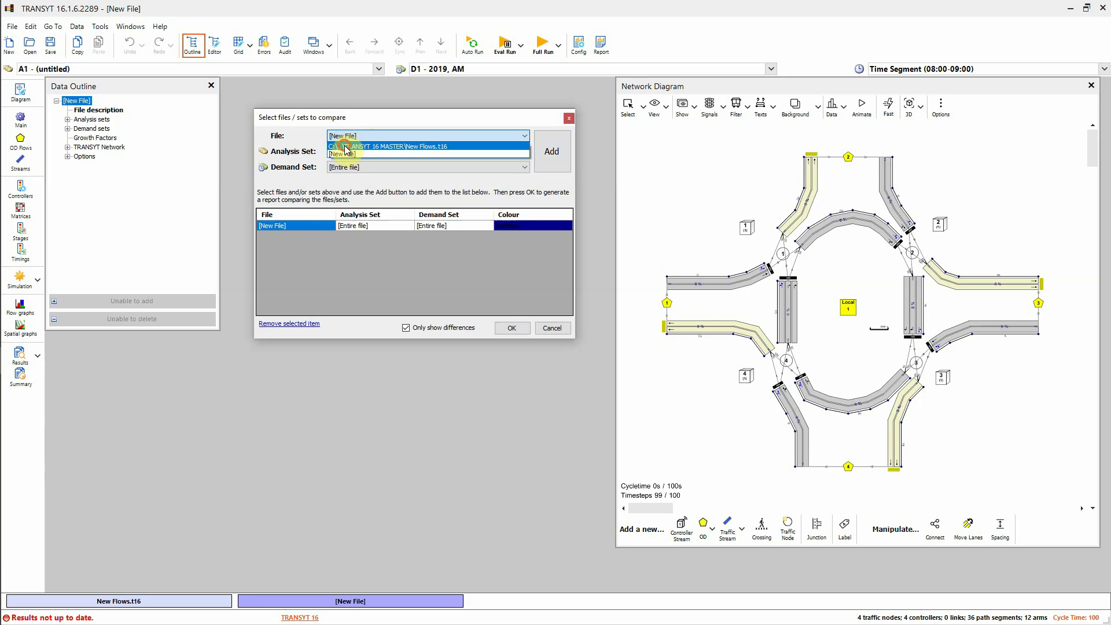
click(347, 146)
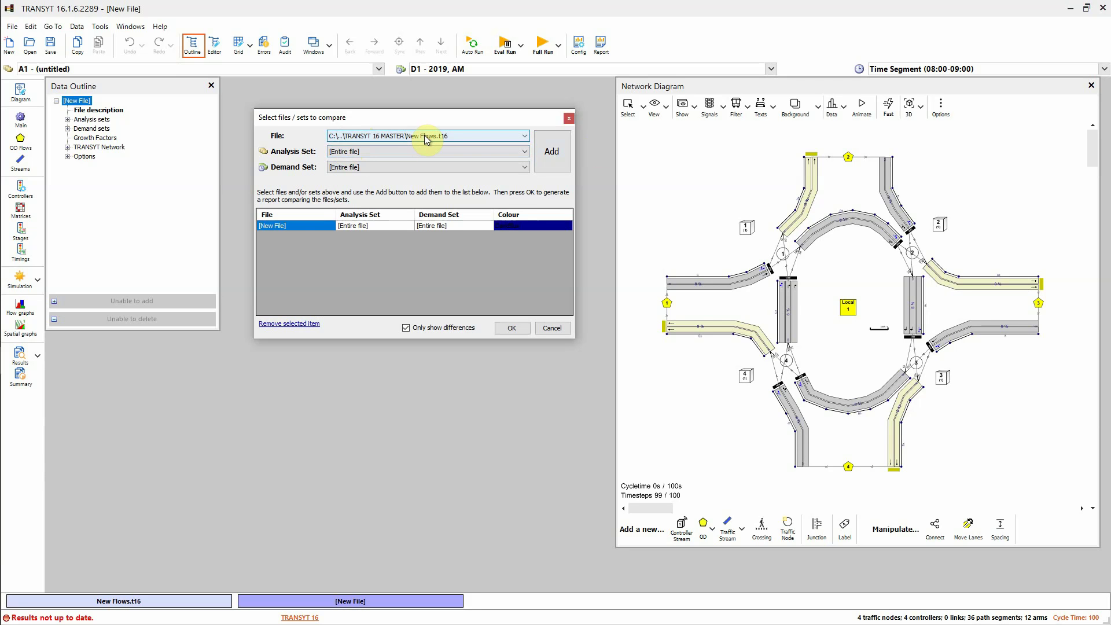
click(552, 152)
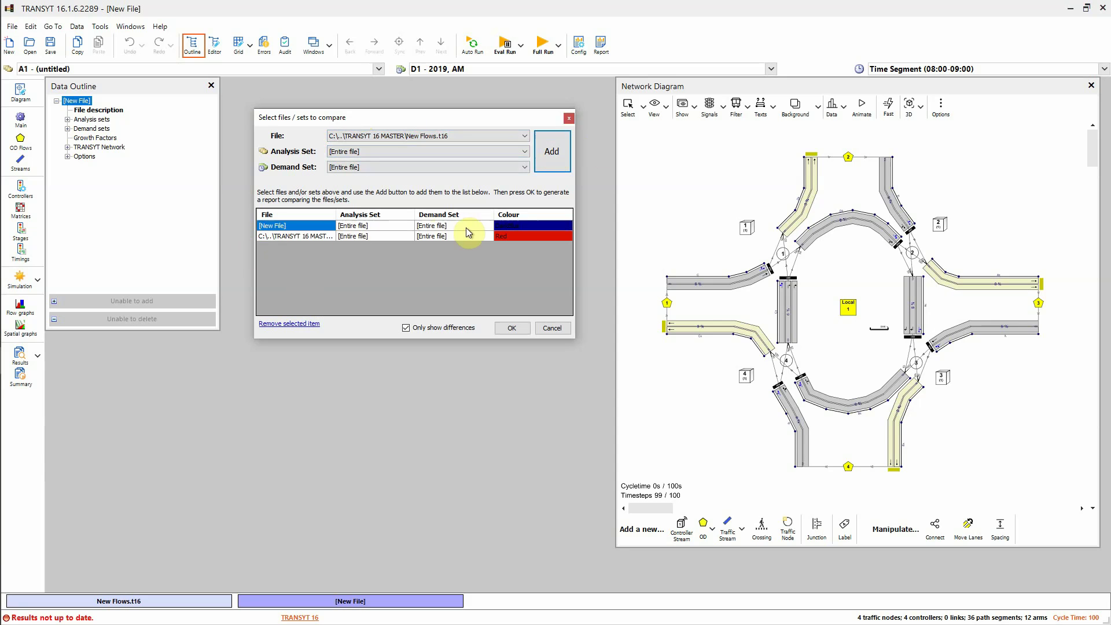
click(280, 237)
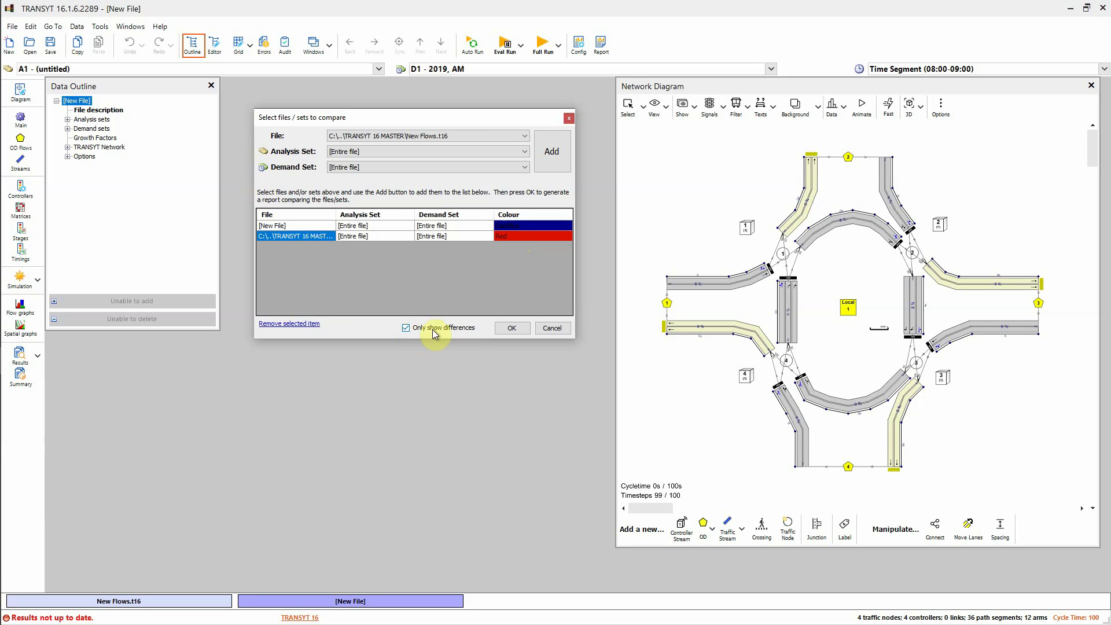
click(511, 328)
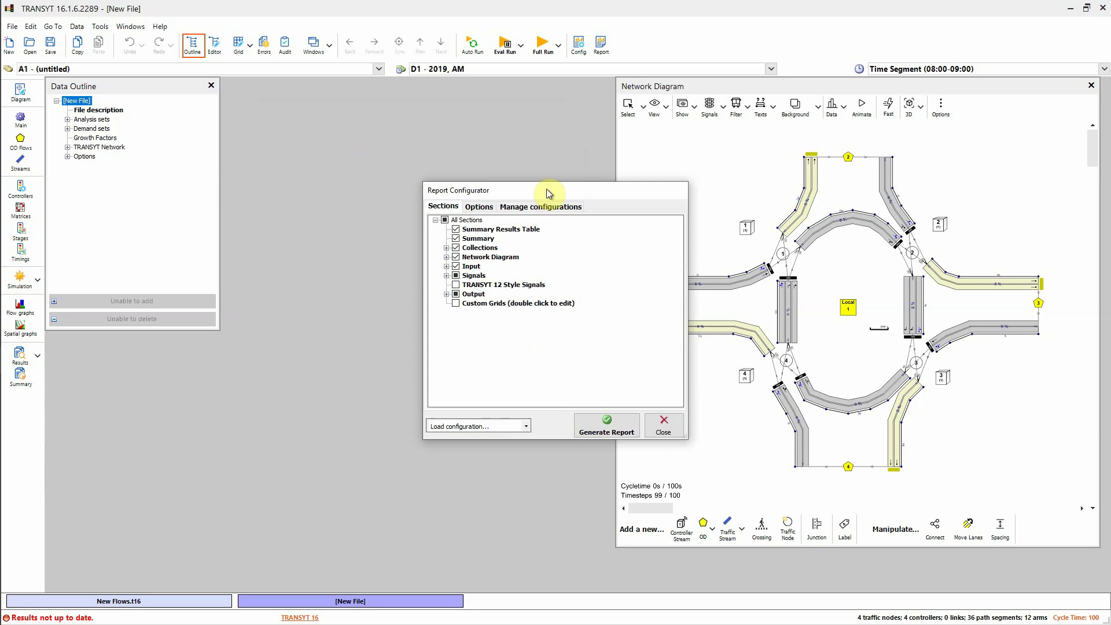
Load the Concise report configuration, extend it to include all sections, and generate the comparison report
drag(546, 189, 458, 179)
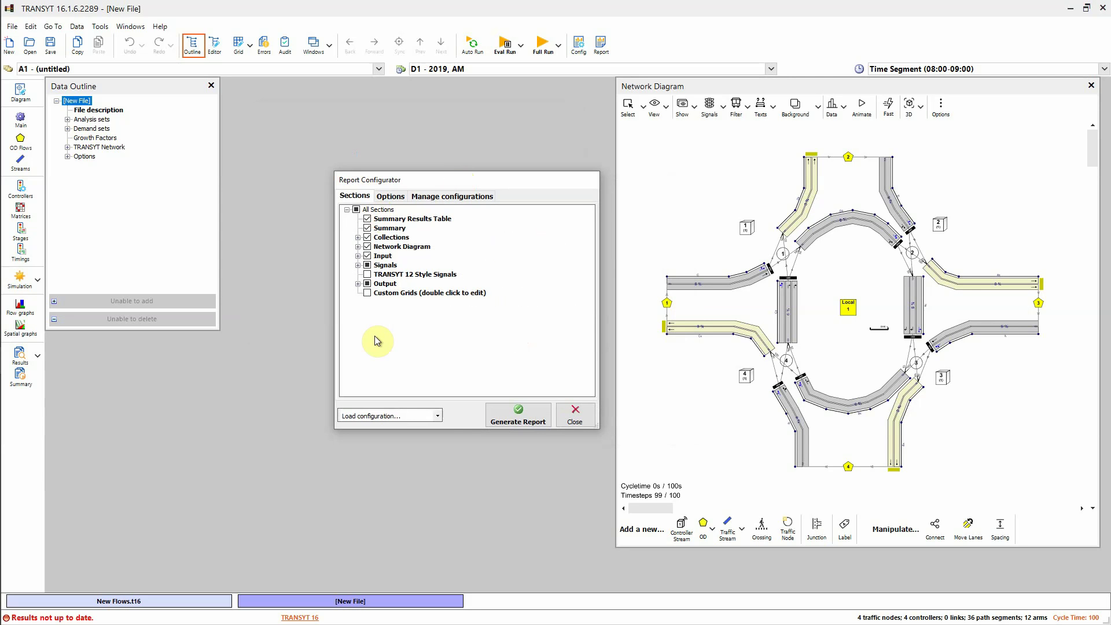
click(439, 414)
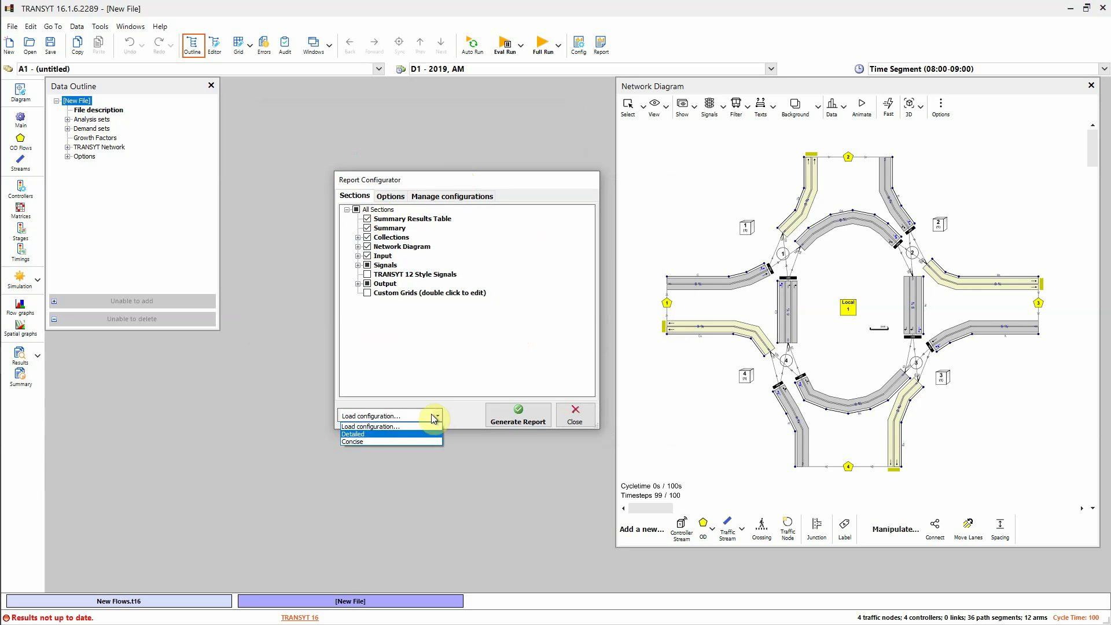
click(354, 445)
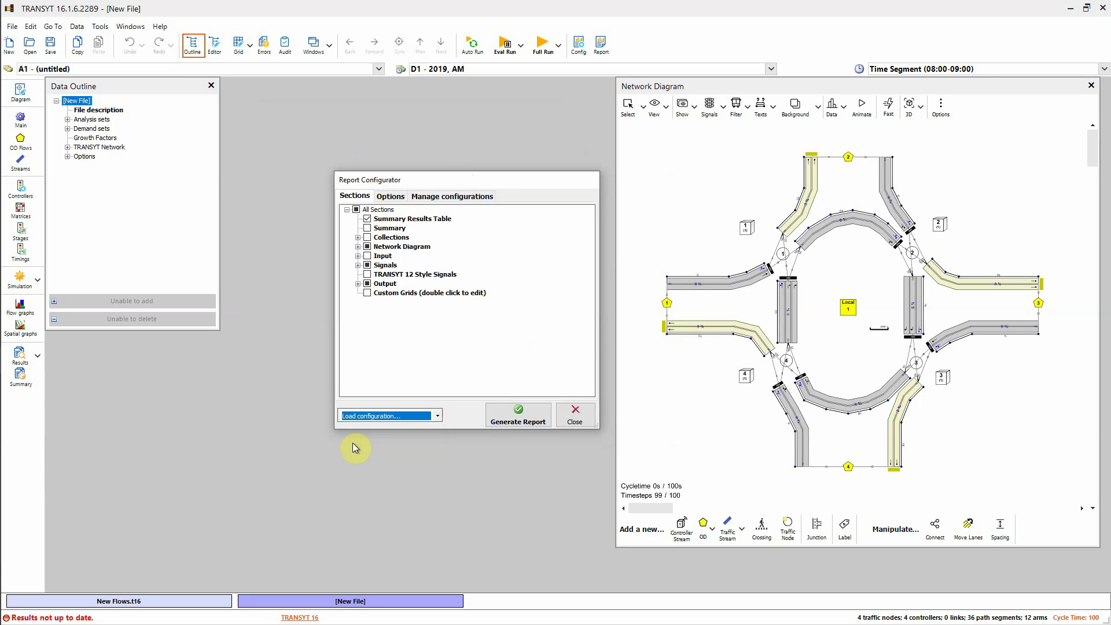
click(357, 210)
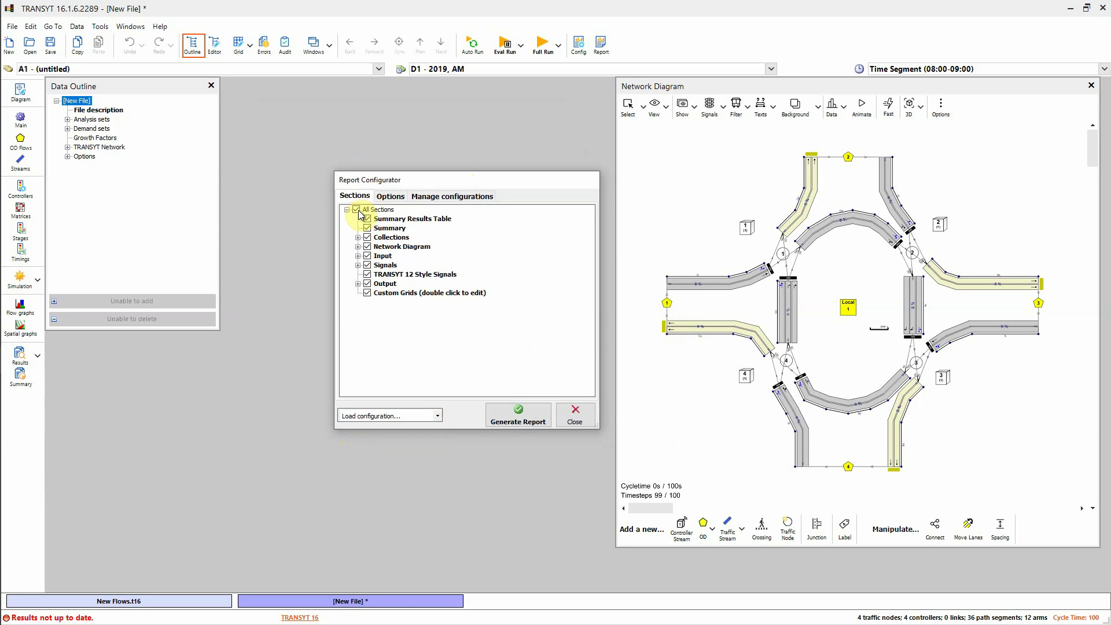
click(517, 421)
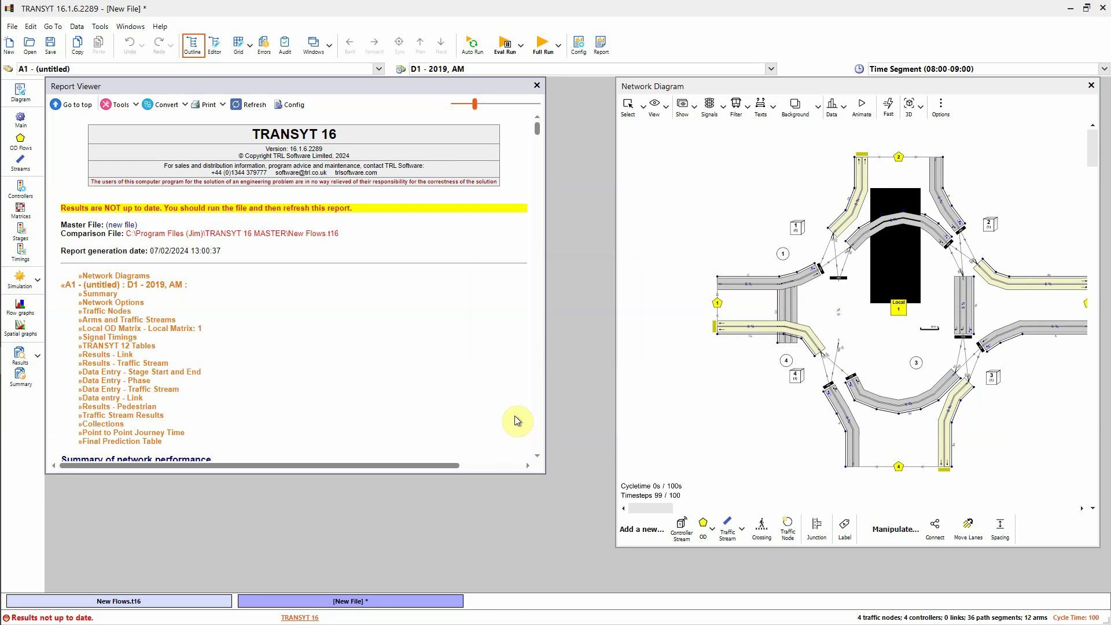
Perform an evaluation run of the new file and refresh the comparison report with its results
mouse_move(539, 130)
mouse_down()
mouse_move(542, 151)
mouse_move(539, 126)
mouse_up()
click(520, 48)
click(522, 66)
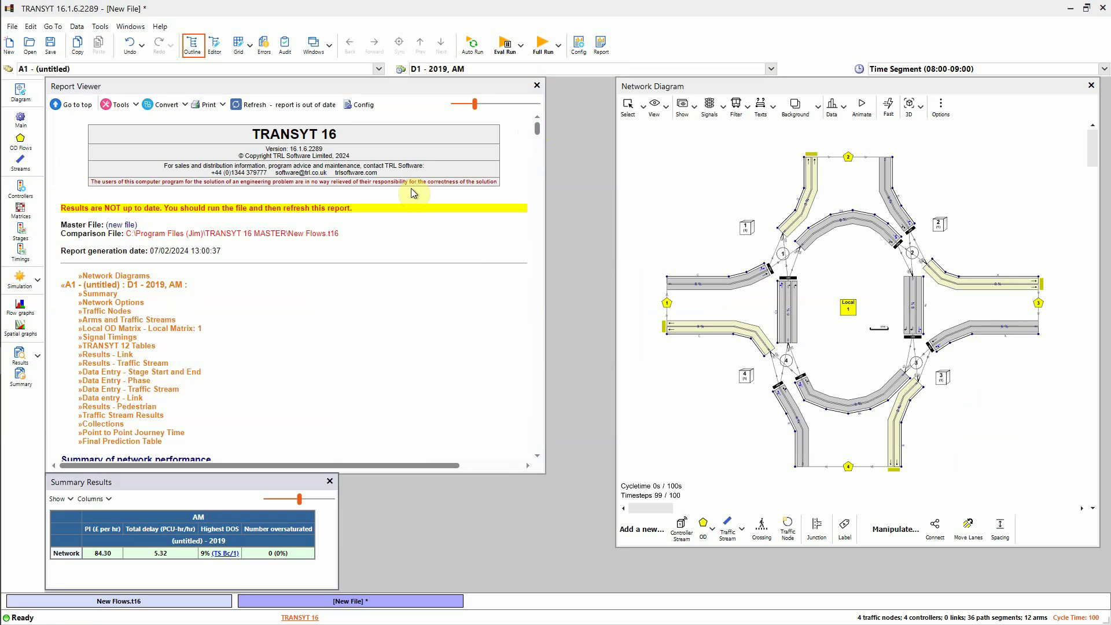
click(276, 106)
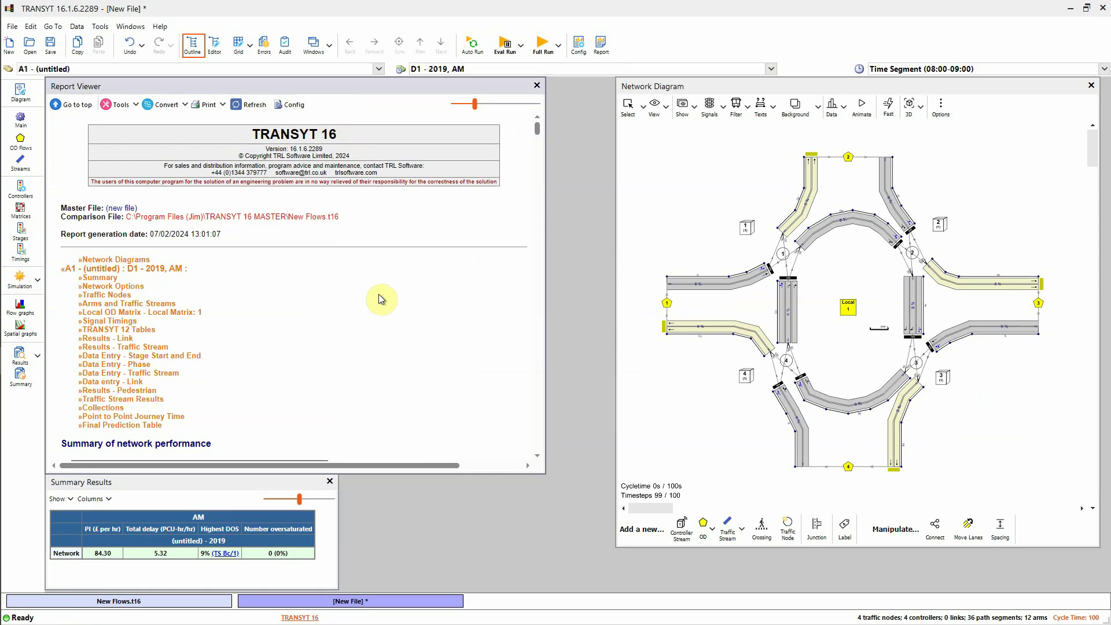
Check the report's master and comparison file names, and compare the two files' highest DOS in the Run Summary
triple_click(120, 208)
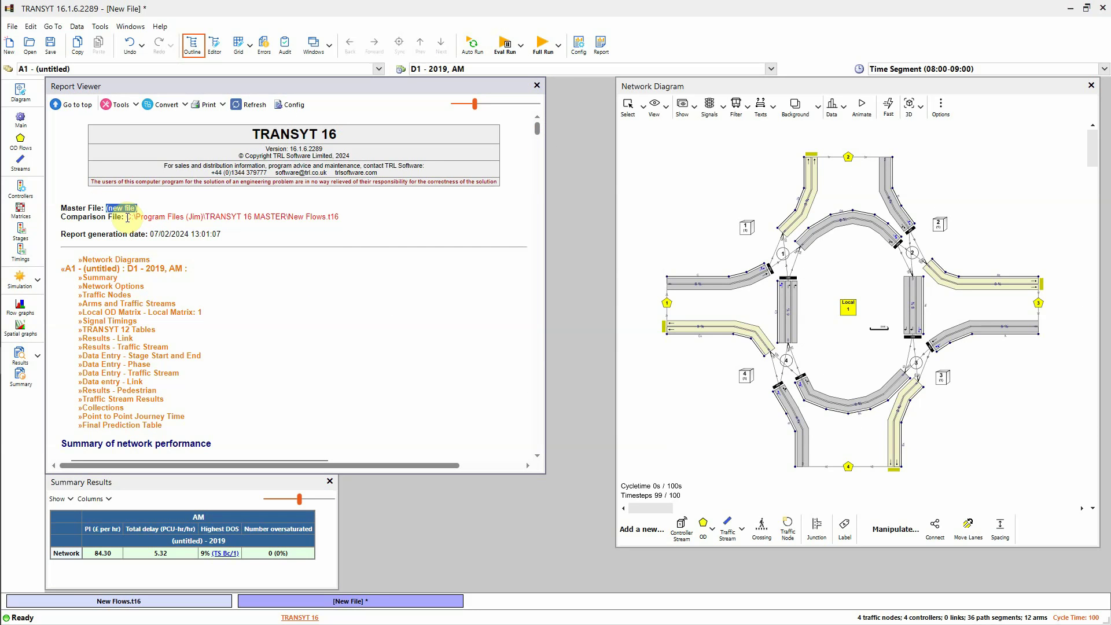
triple_click(153, 218)
drag(125, 216, 372, 214)
click(442, 334)
scroll(443, 335, down, 6)
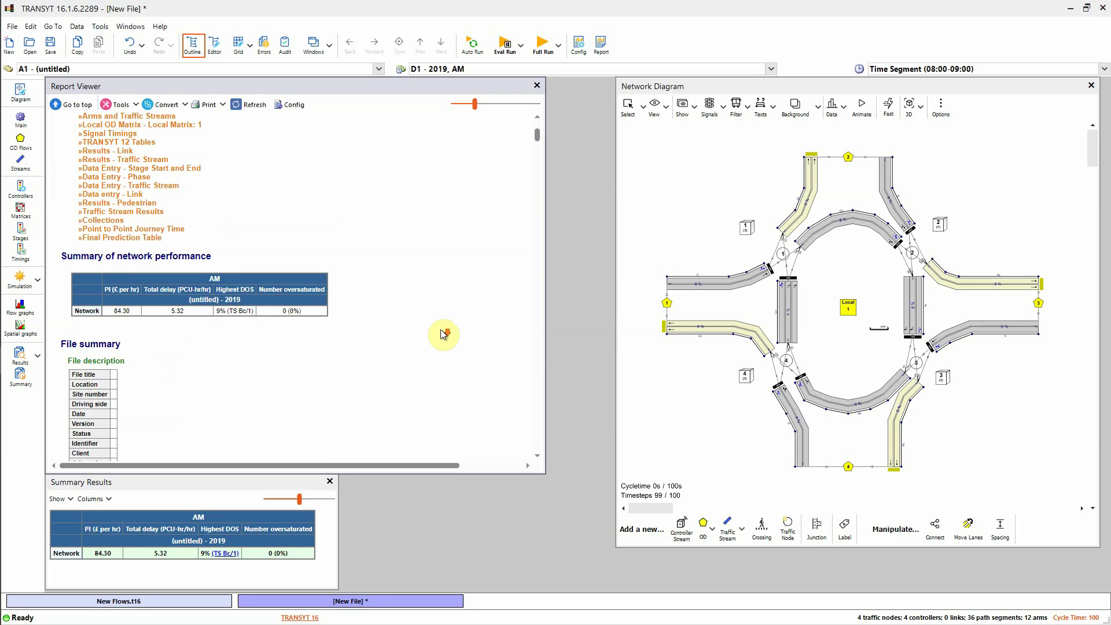
scroll(443, 335, down, 4)
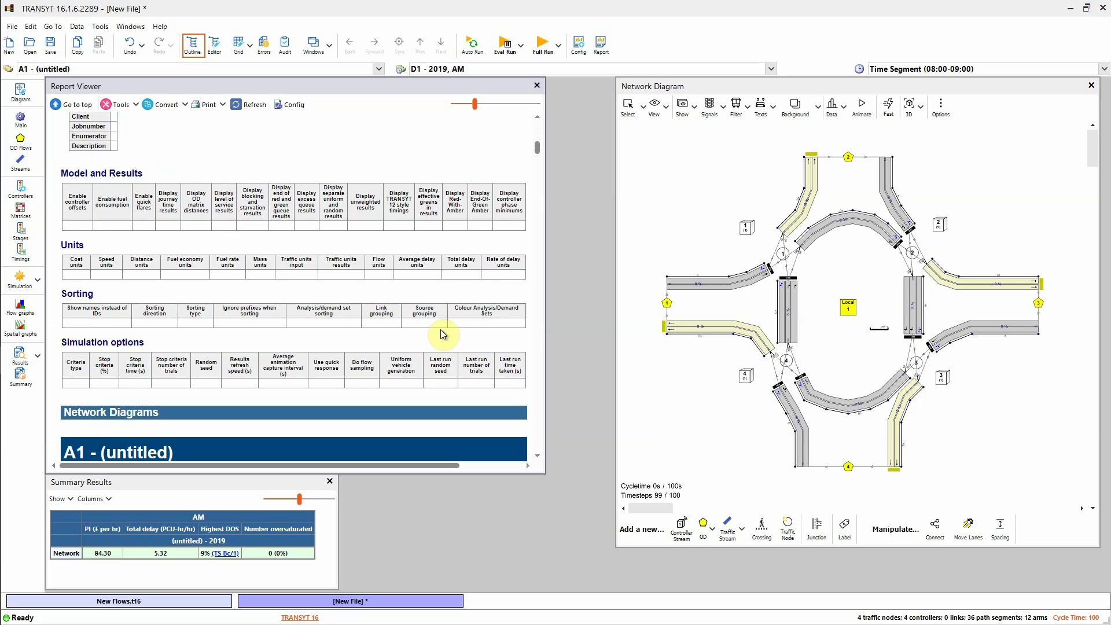
scroll(444, 335, down, 5)
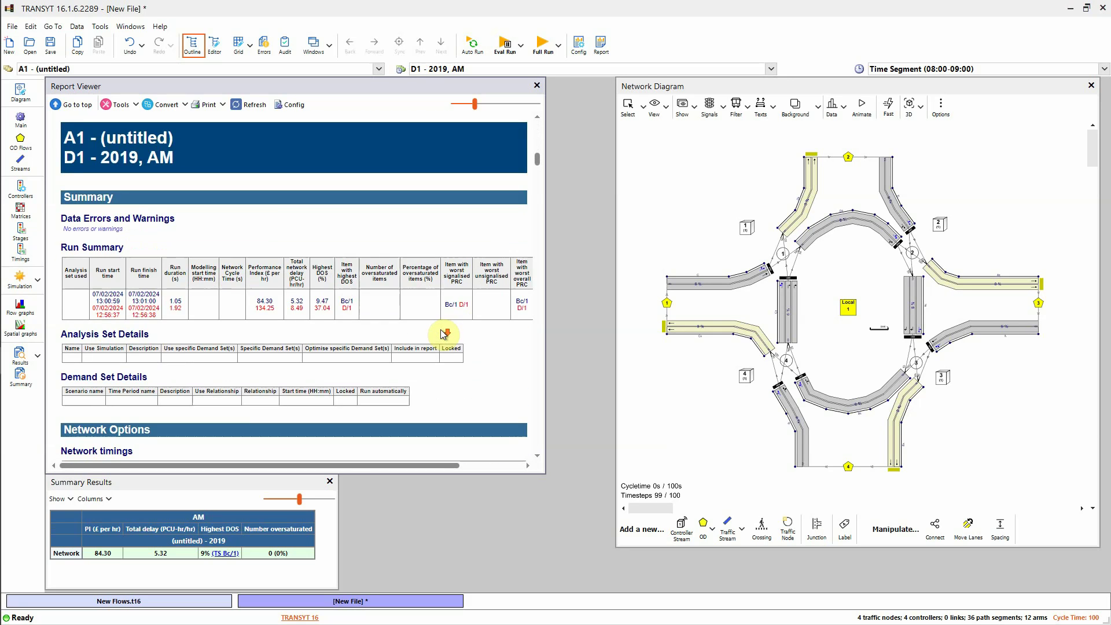
scroll(443, 335, down, 1)
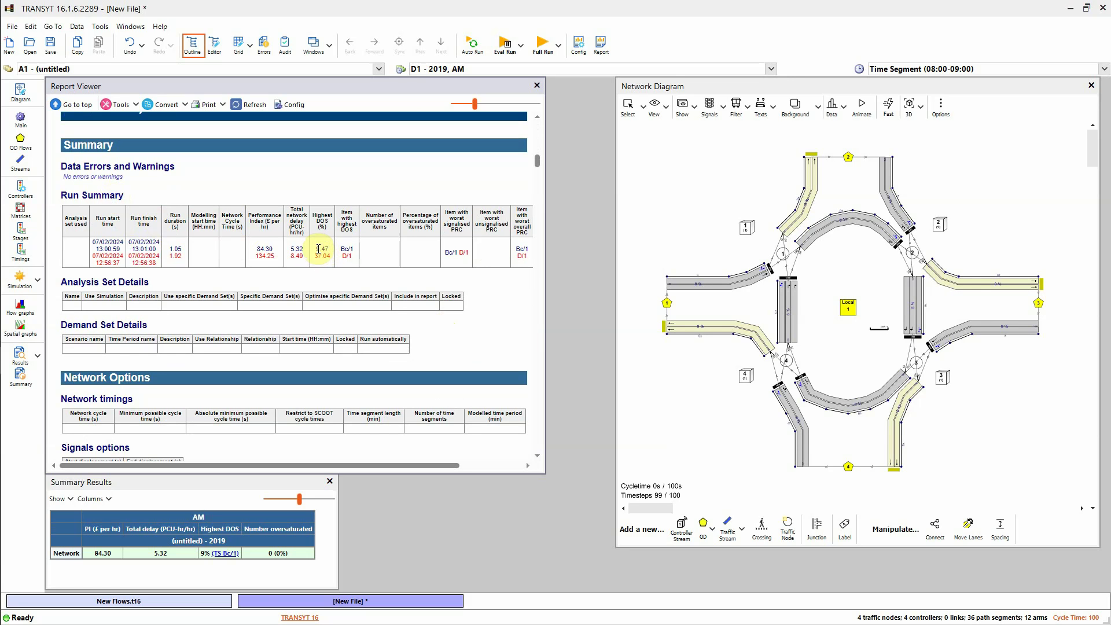
drag(314, 249, 330, 253)
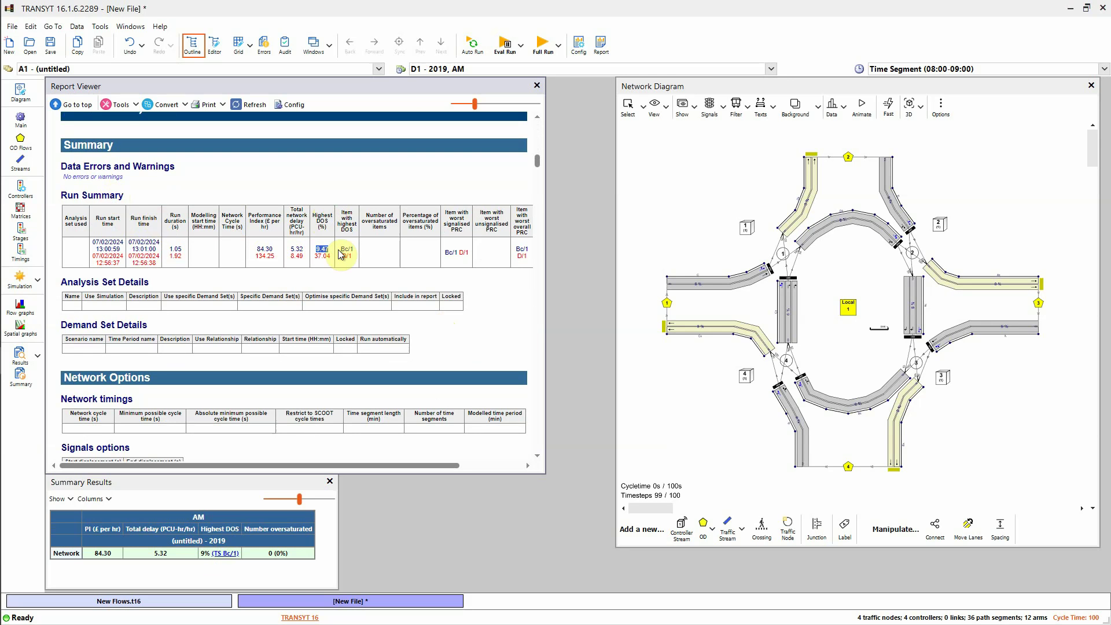
Examine the report's differences in traffic stream flows, OD matrix input flows, and normal paths and flows
scroll(343, 264, down, 10)
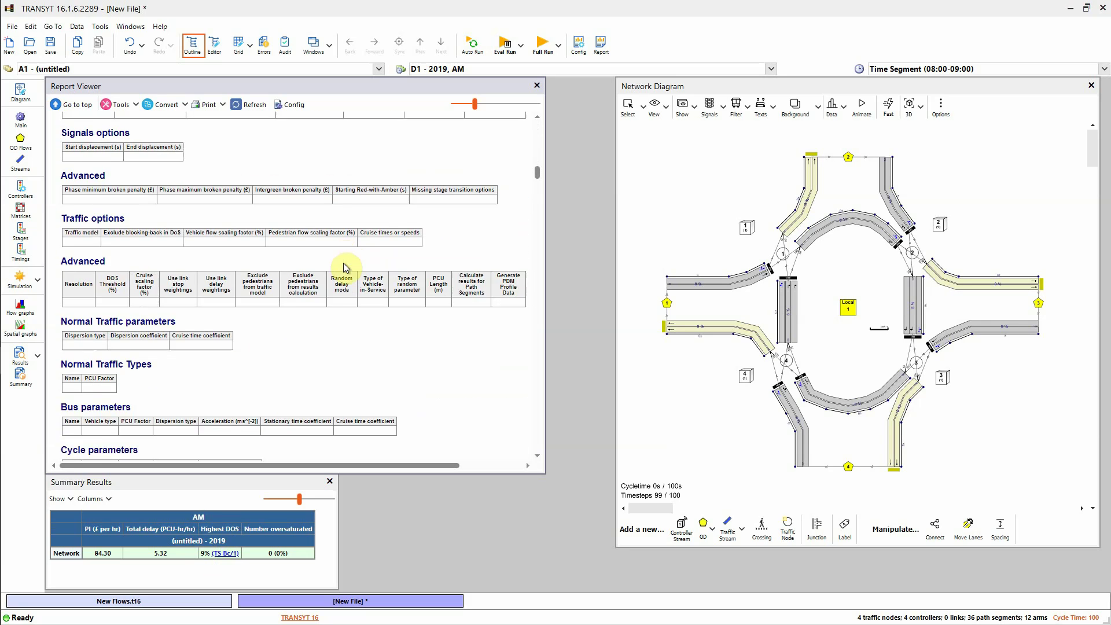
scroll(346, 267, down, 12)
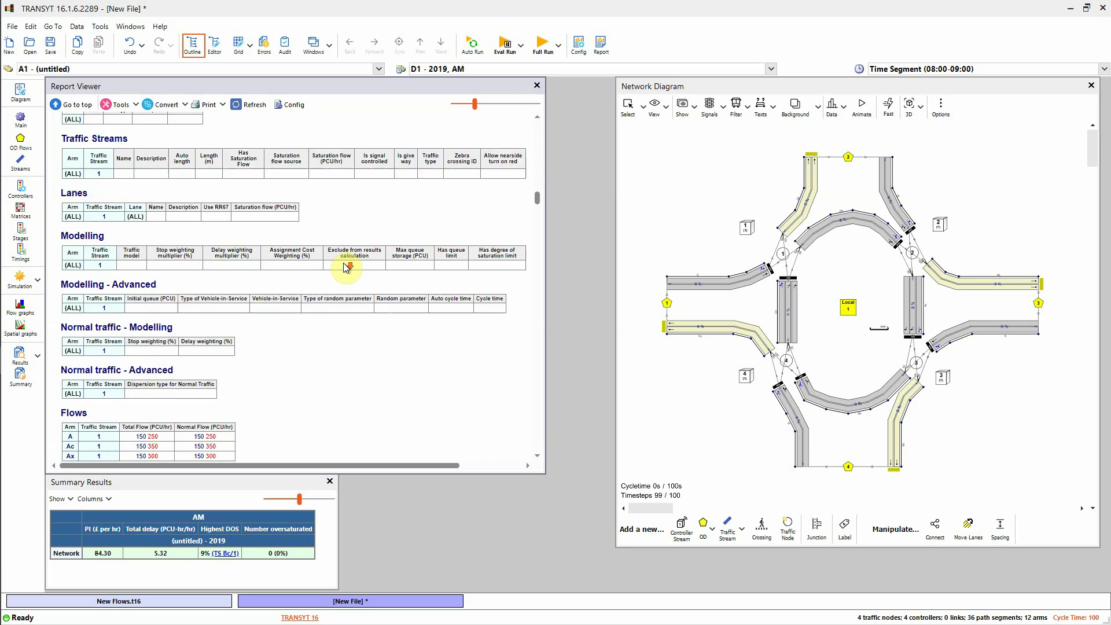
scroll(344, 265, down, 3)
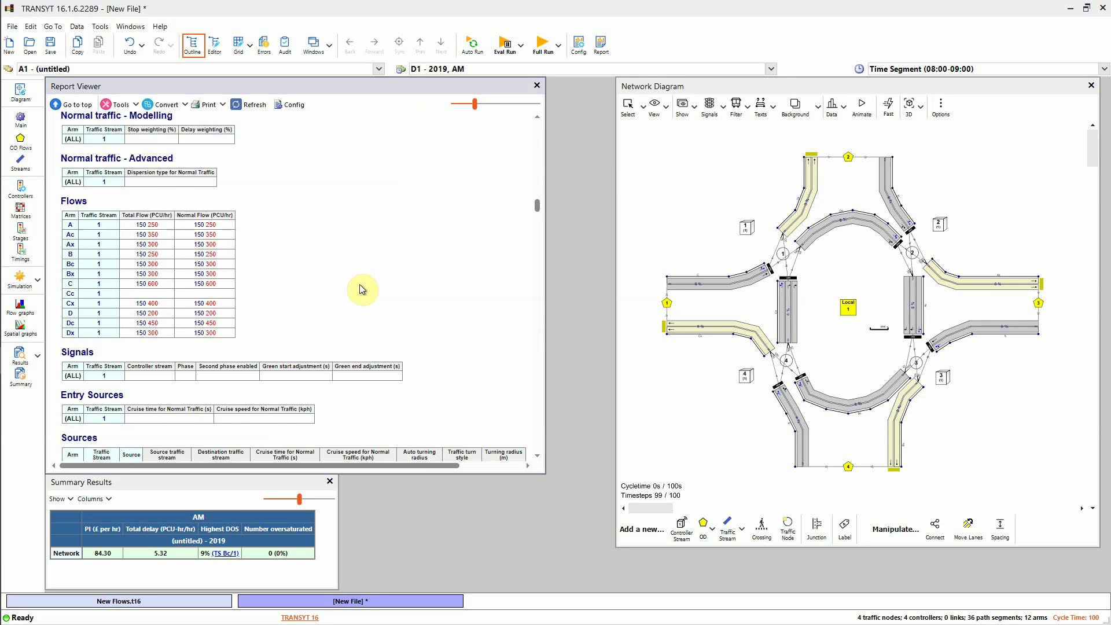
scroll(359, 284, down, 8)
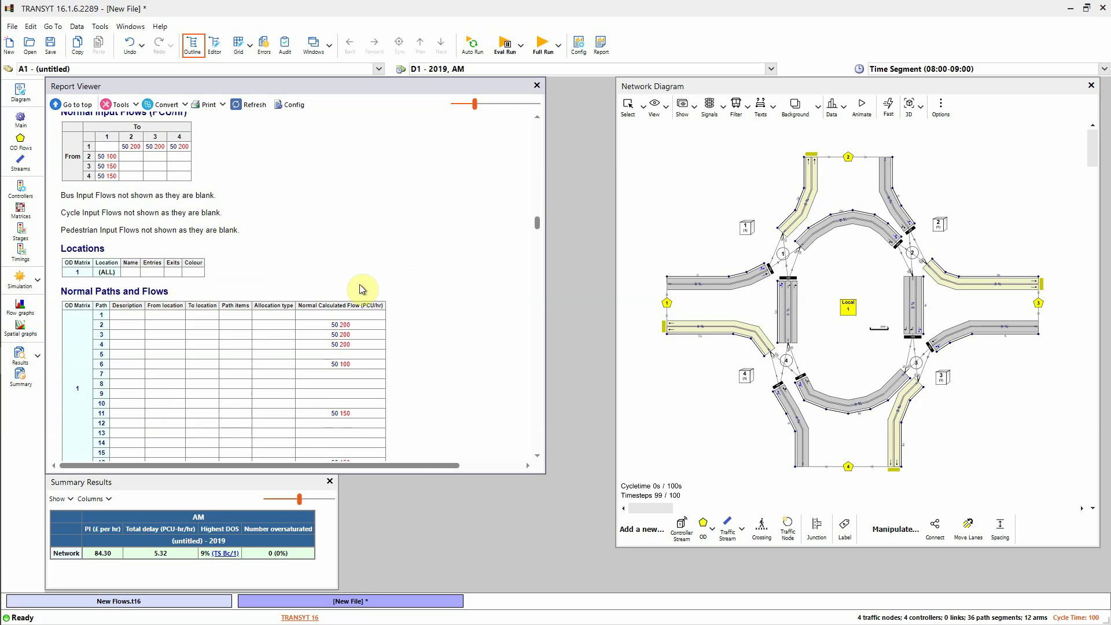
scroll(362, 288, down, 3)
scroll(362, 289, down, 2)
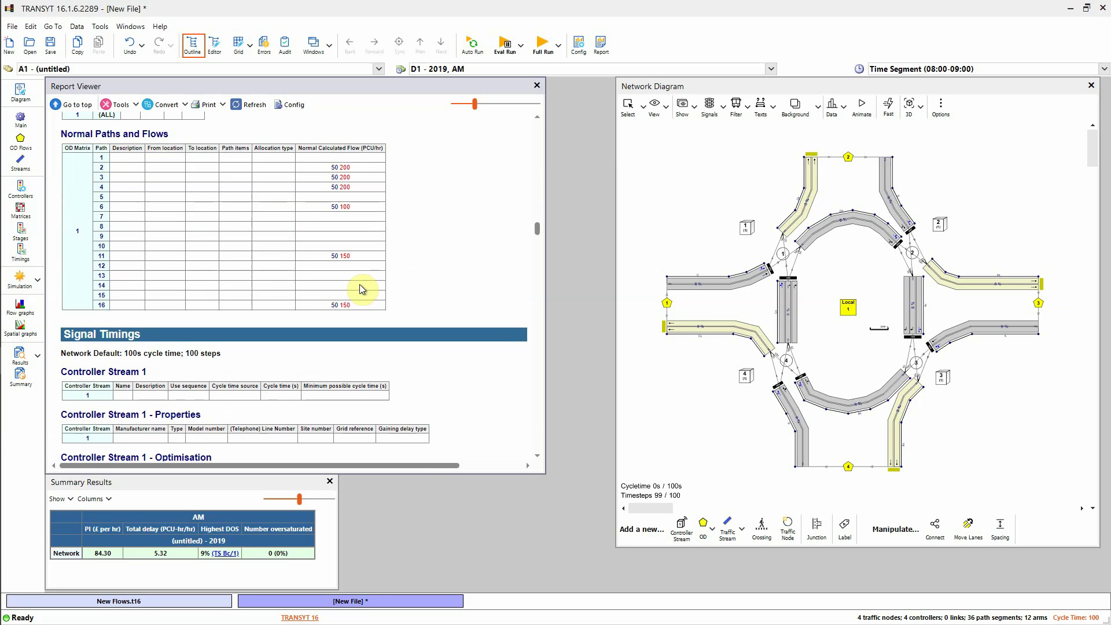
Compare the stage durations of the two files in the Resultant Stages table for Controller Stream 1
scroll(363, 289, down, 6)
scroll(362, 289, down, 8)
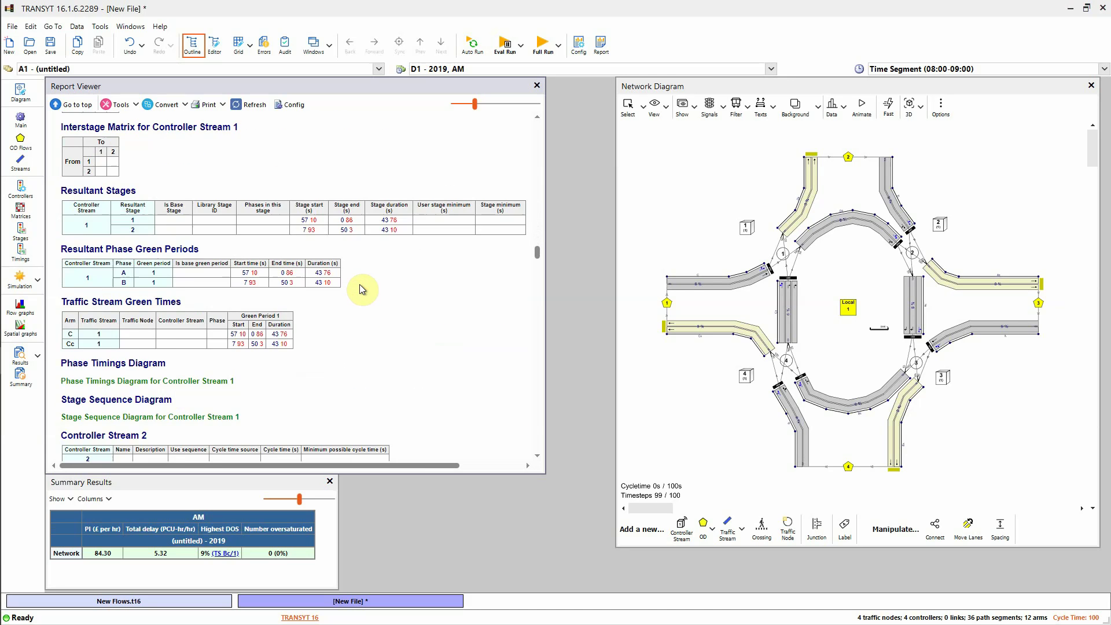
scroll(361, 289, up, 3)
scroll(362, 288, up, 3)
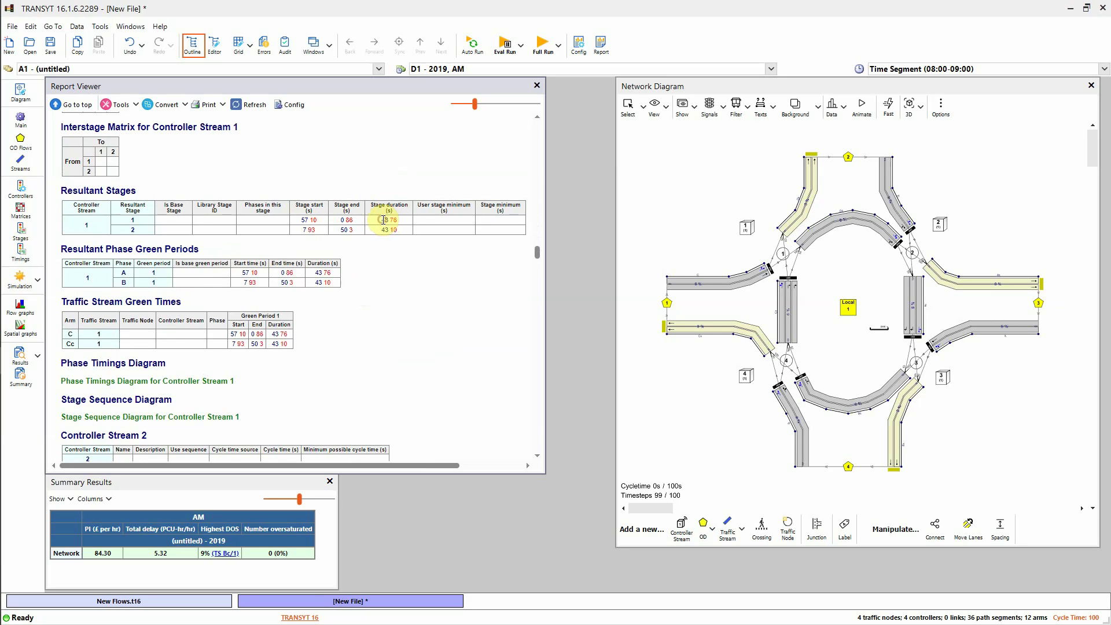
drag(390, 222, 400, 226)
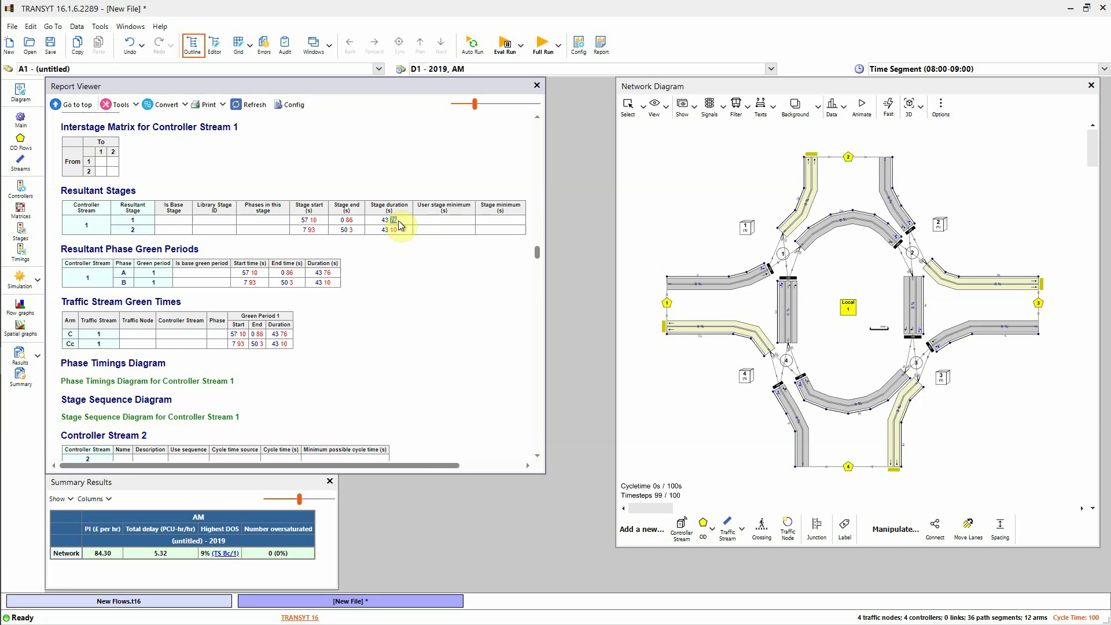
click(392, 226)
click(401, 222)
Review the differences in the remaining controller streams' timings and in the traffic stream results
scroll(403, 315, down, 15)
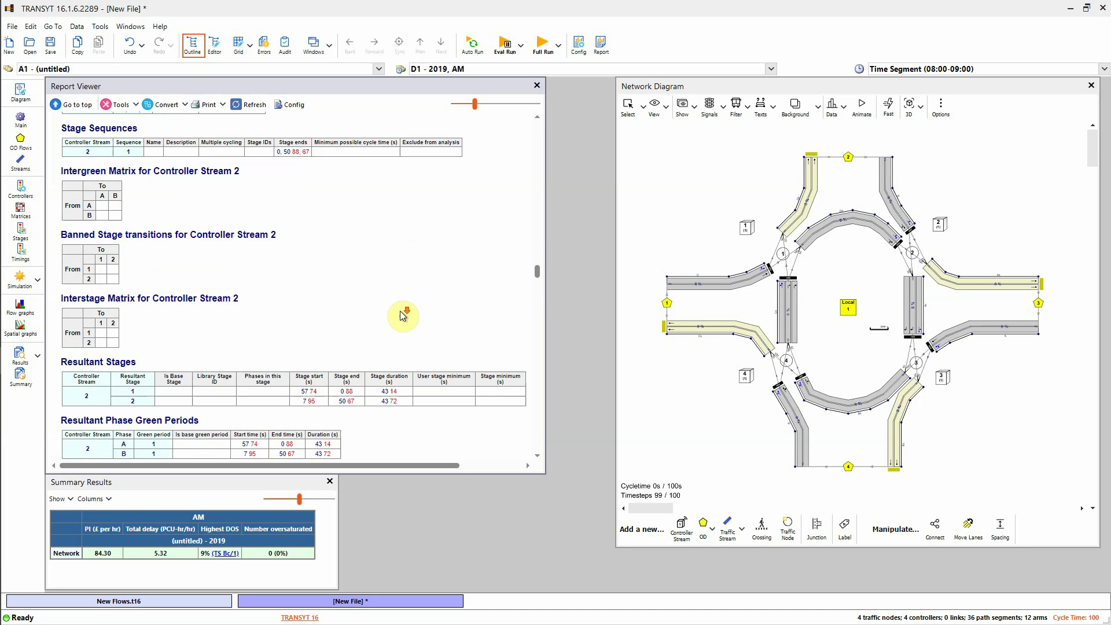
scroll(403, 315, down, 20)
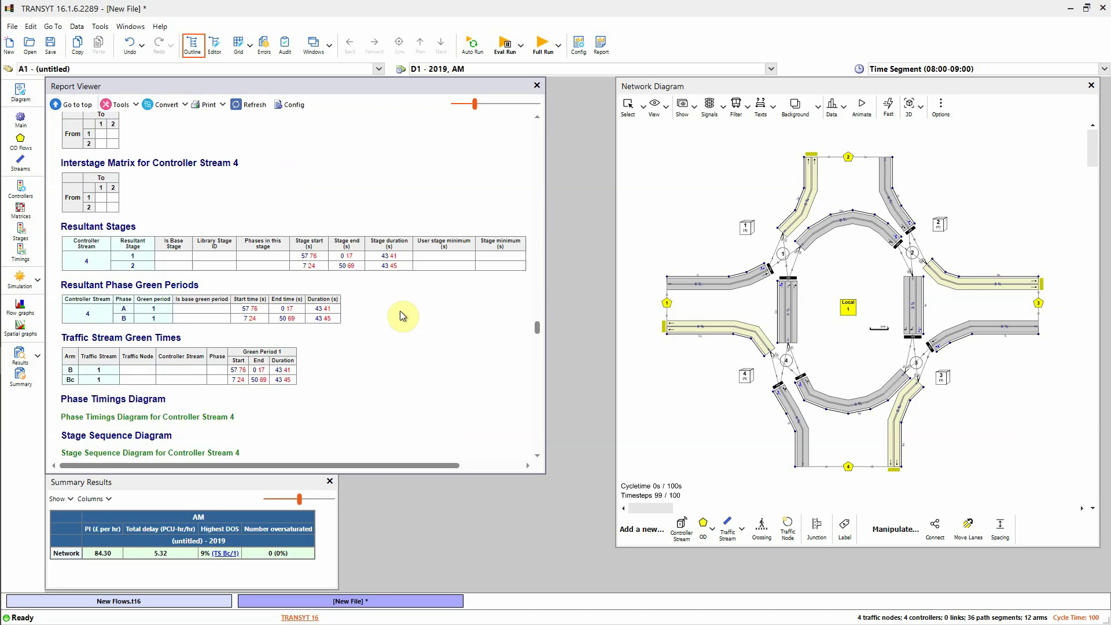
scroll(403, 316, down, 10)
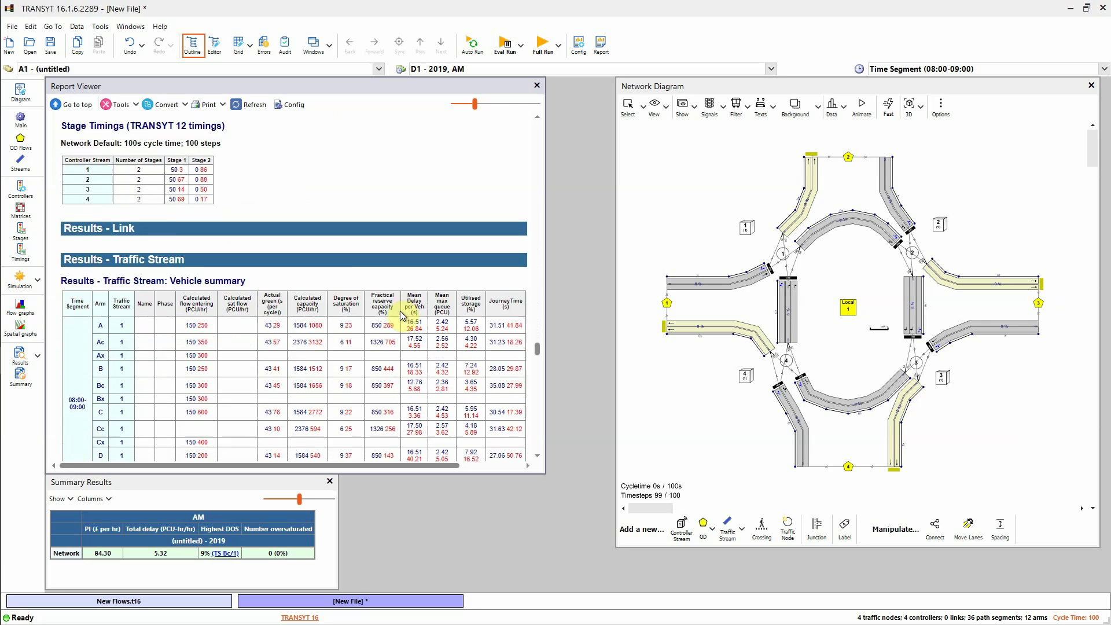
scroll(400, 315, down, 12)
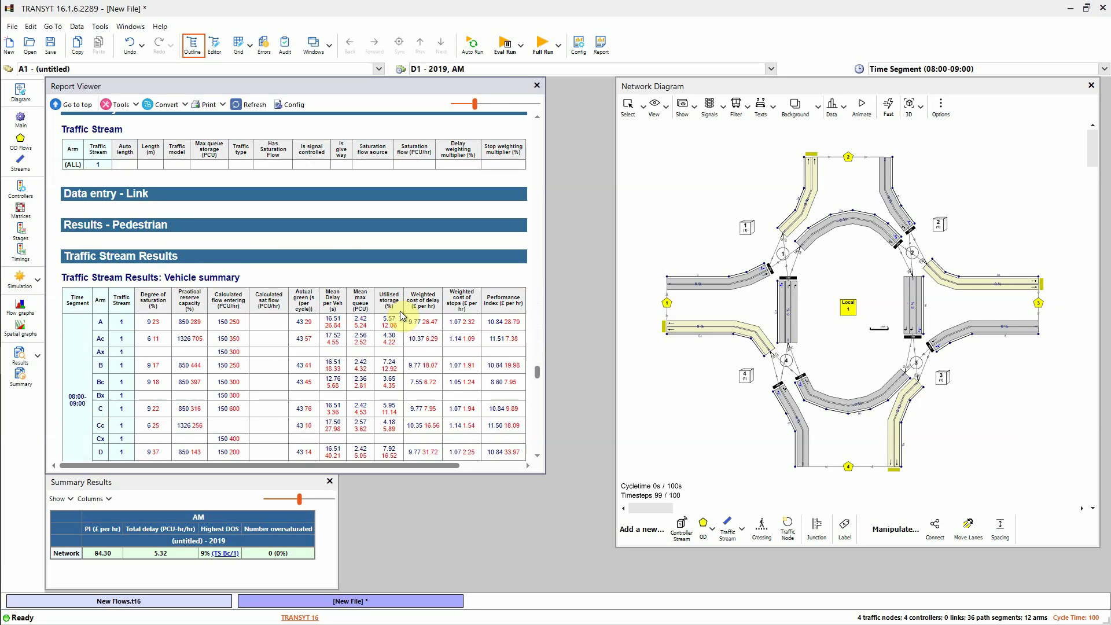
scroll(403, 316, down, 5)
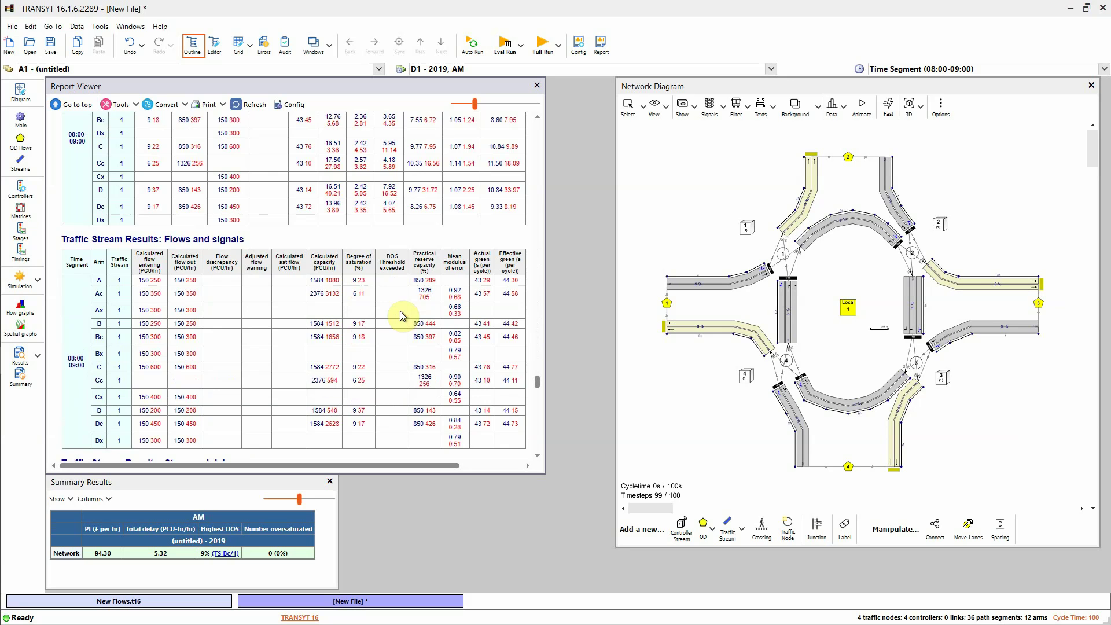
Finish reading the traffic stream results, close the comparison report, and widen the Network Diagram window
scroll(400, 311, down, 3)
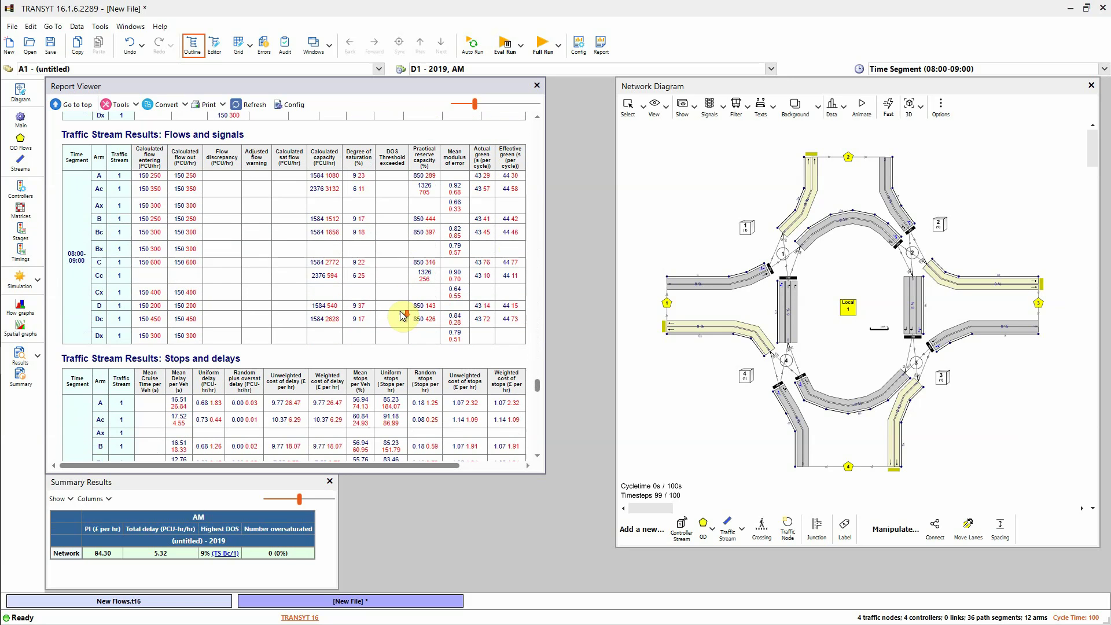
click(537, 87)
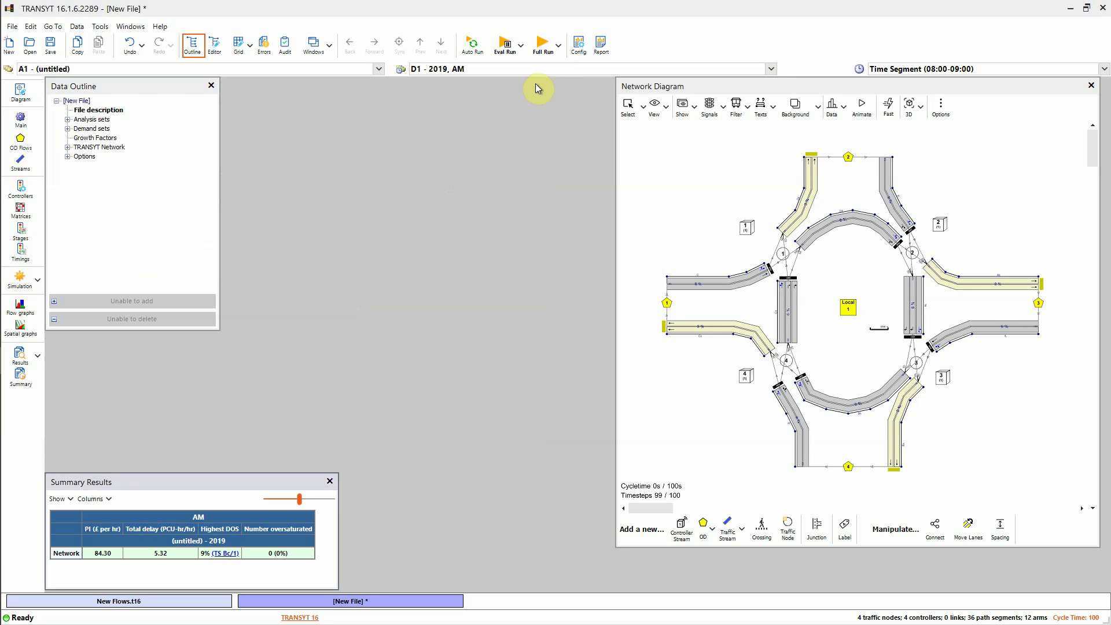
drag(616, 273, 364, 305)
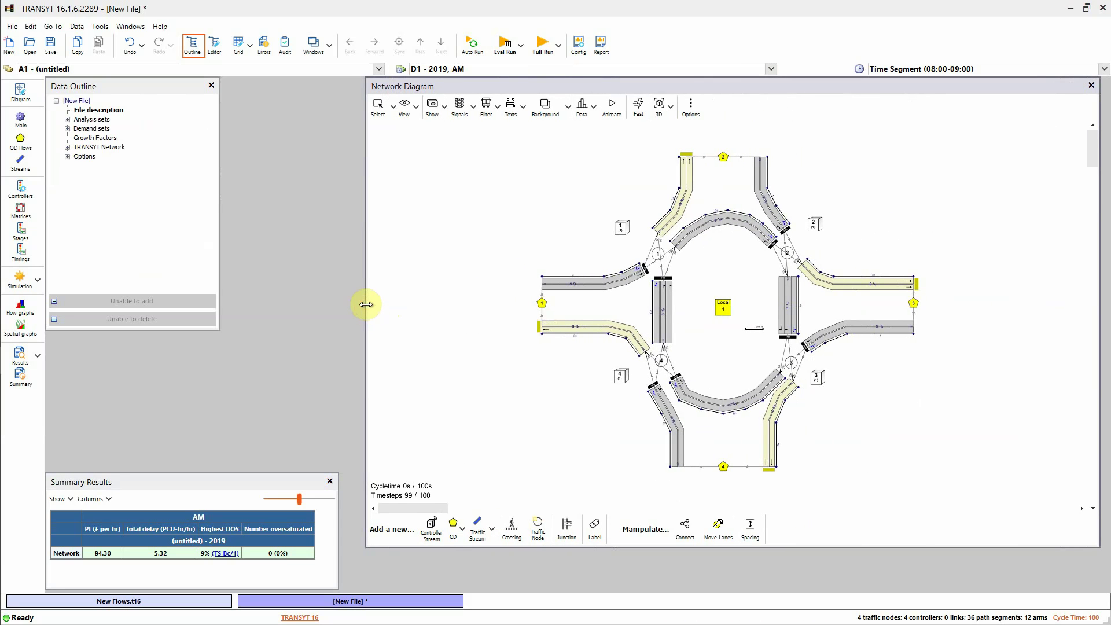
Add a junction in empty space to the left of the existing roundabout, using library file LIB_Roundabout SIGNALLED 4-arm + large STREAMS
scroll(433, 242, down, 3)
drag(433, 242, 537, 249)
scroll(550, 254, up, 1)
scroll(563, 251, up, 2)
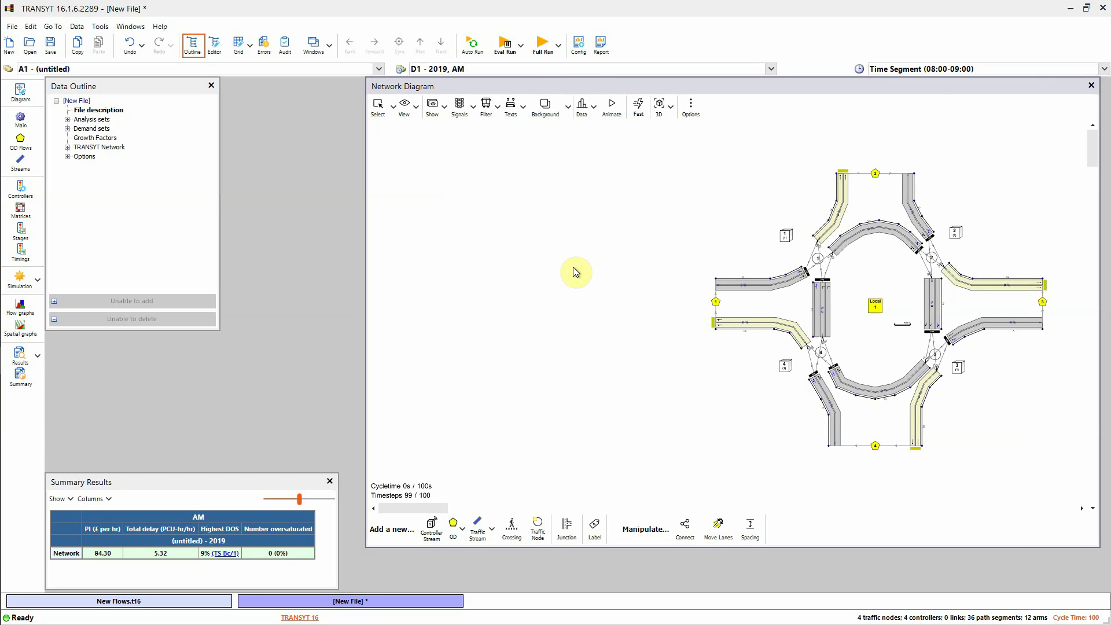
scroll(574, 271, down, 3)
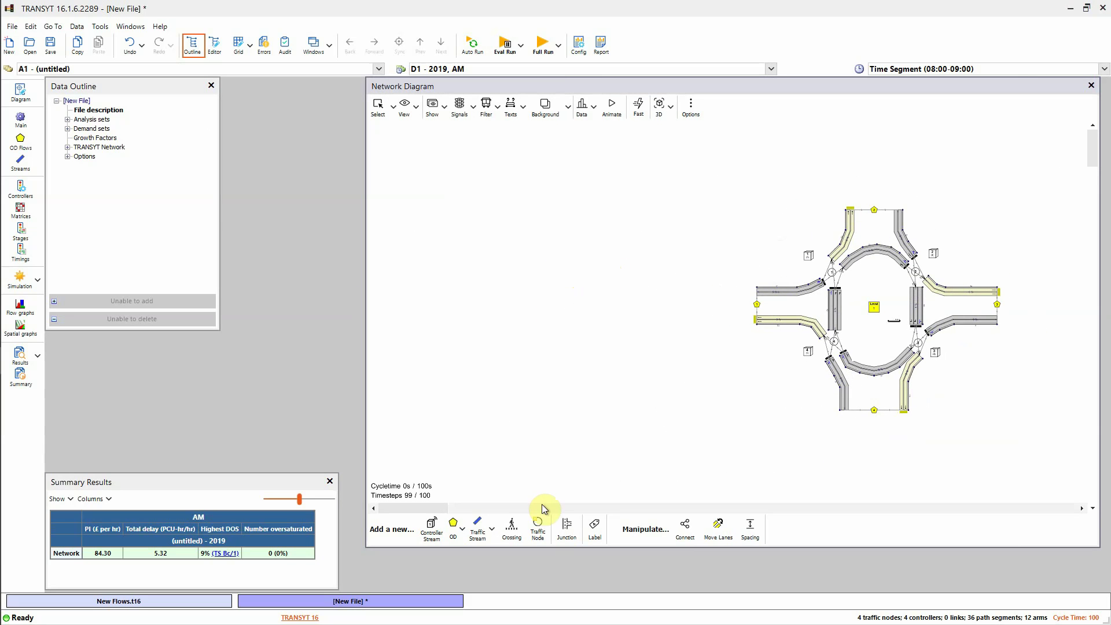
click(567, 529)
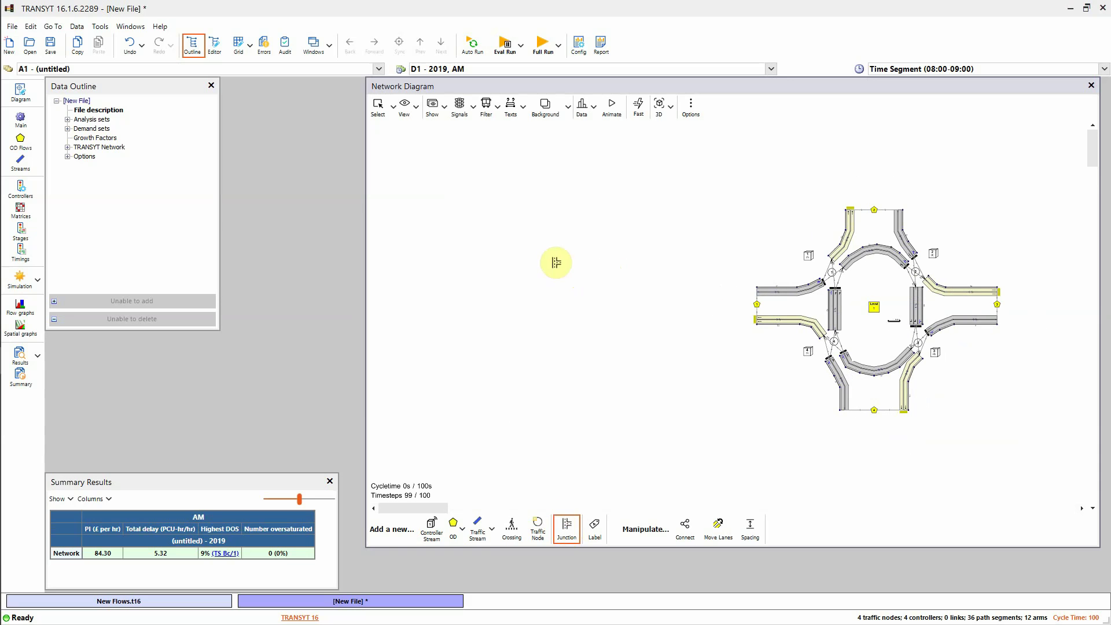
click(547, 305)
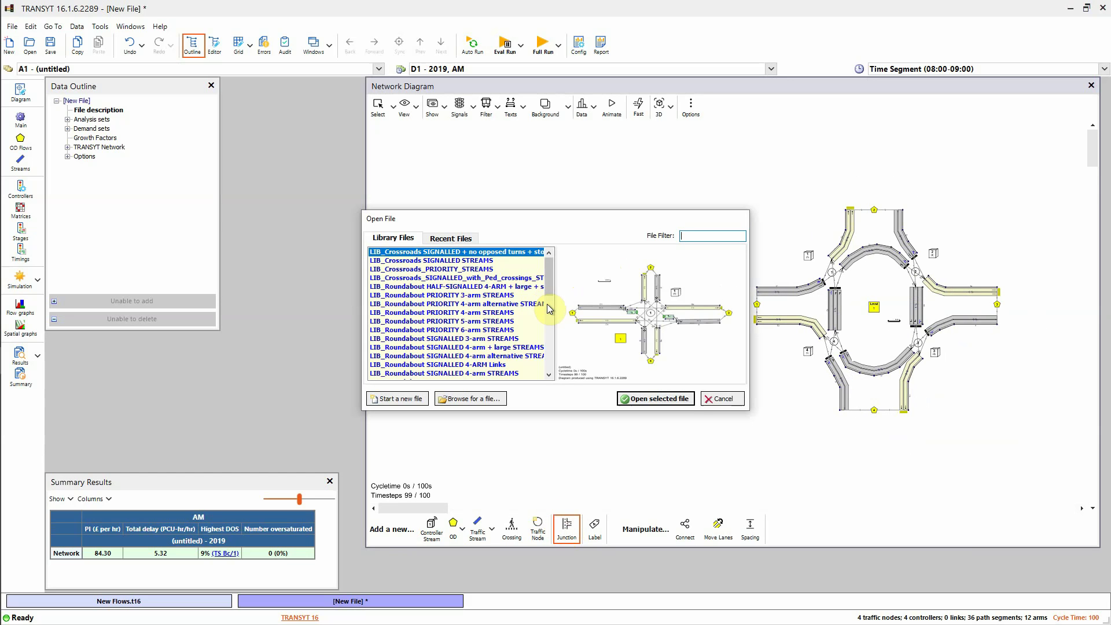
click(441, 349)
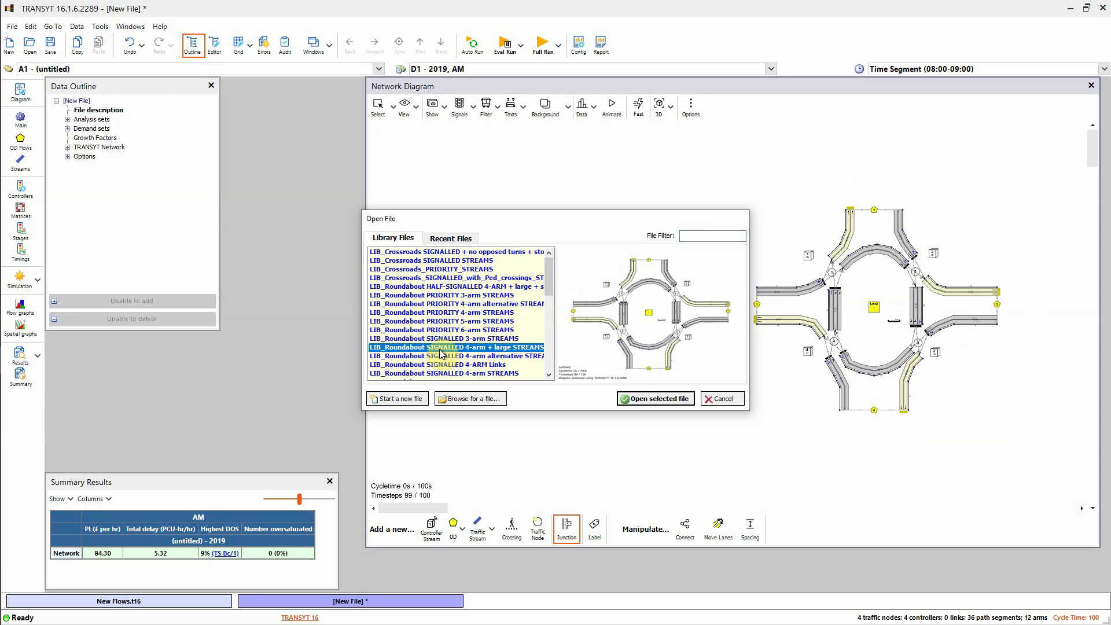
click(658, 400)
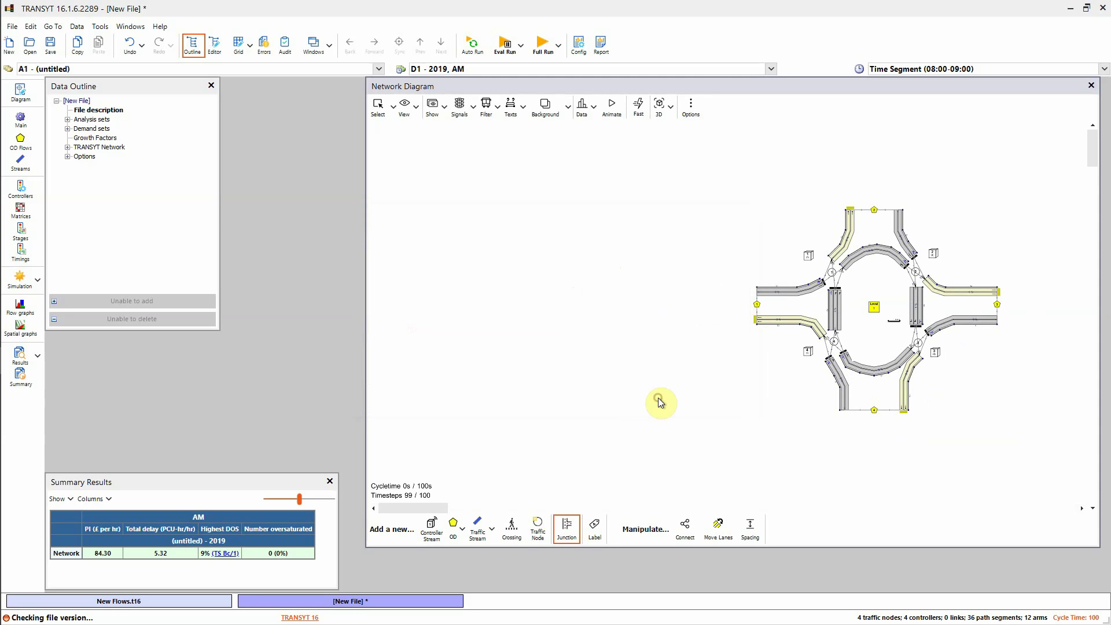
Merge the library network with the prefix 2 applied to all item IDs
click(544, 270)
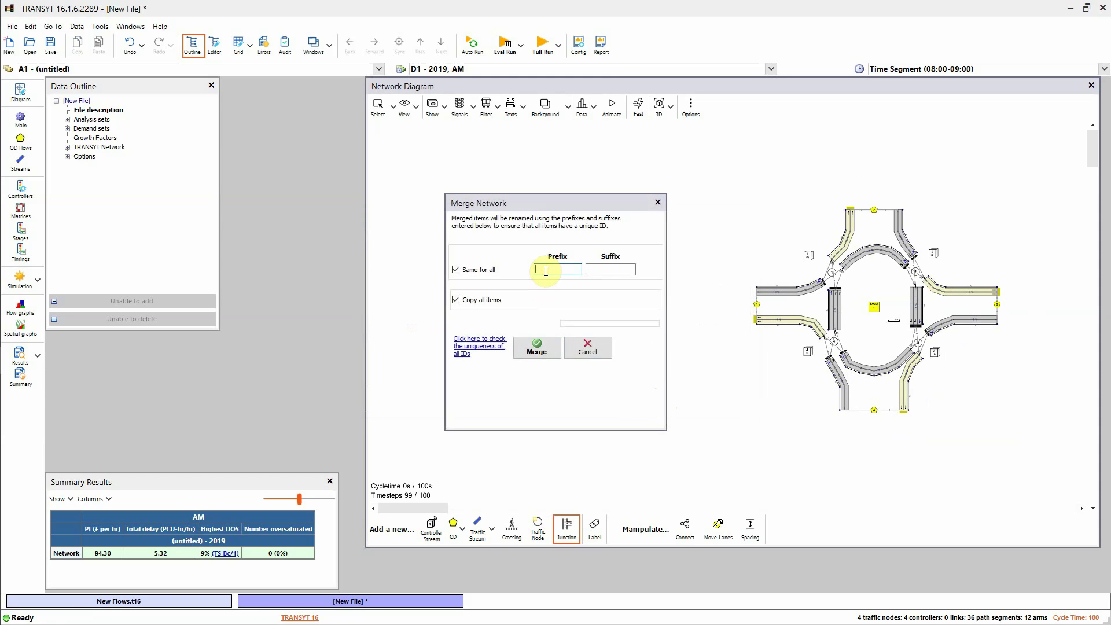
text(2)
click(538, 349)
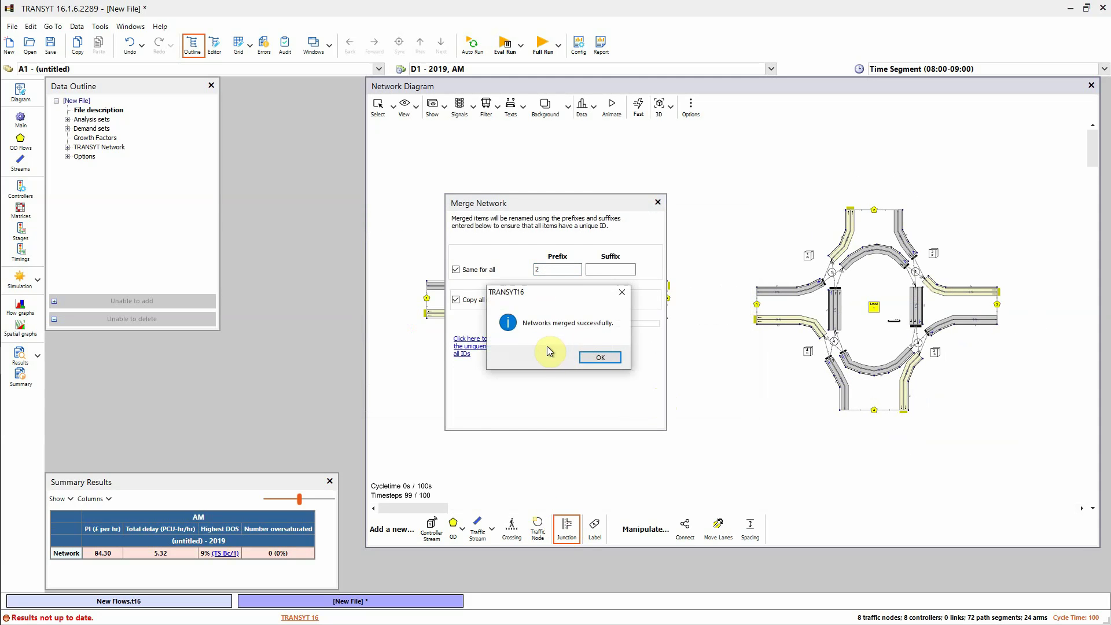
click(593, 358)
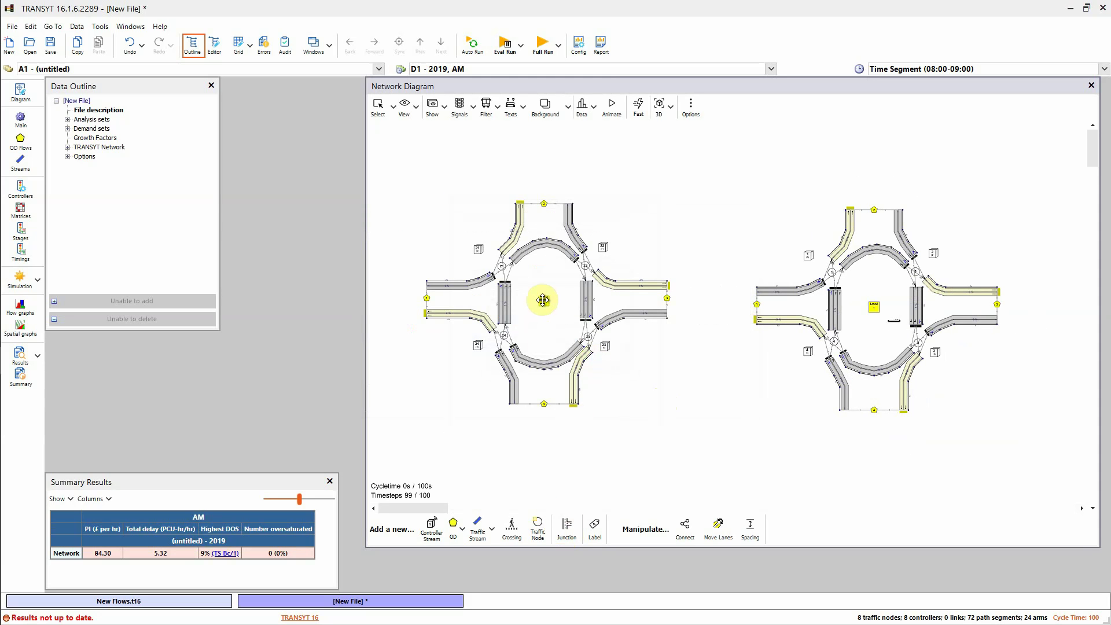
Select the whole newly merged roundabout in the diagram and add its items to a new collection with ID J21
scroll(696, 438, up, 1)
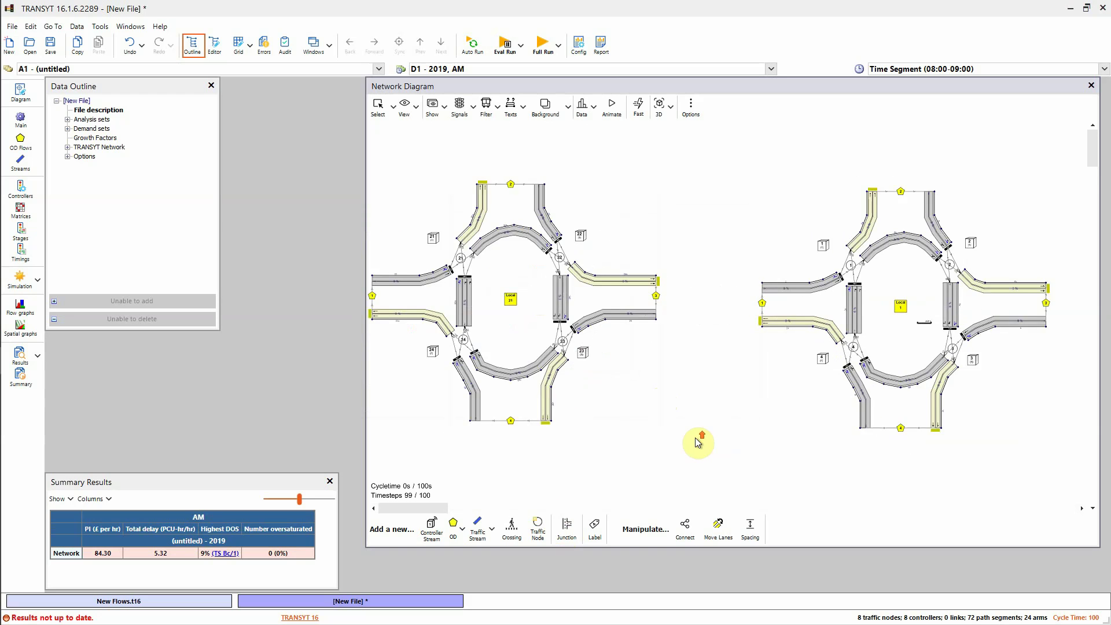
scroll(697, 432, down, 1)
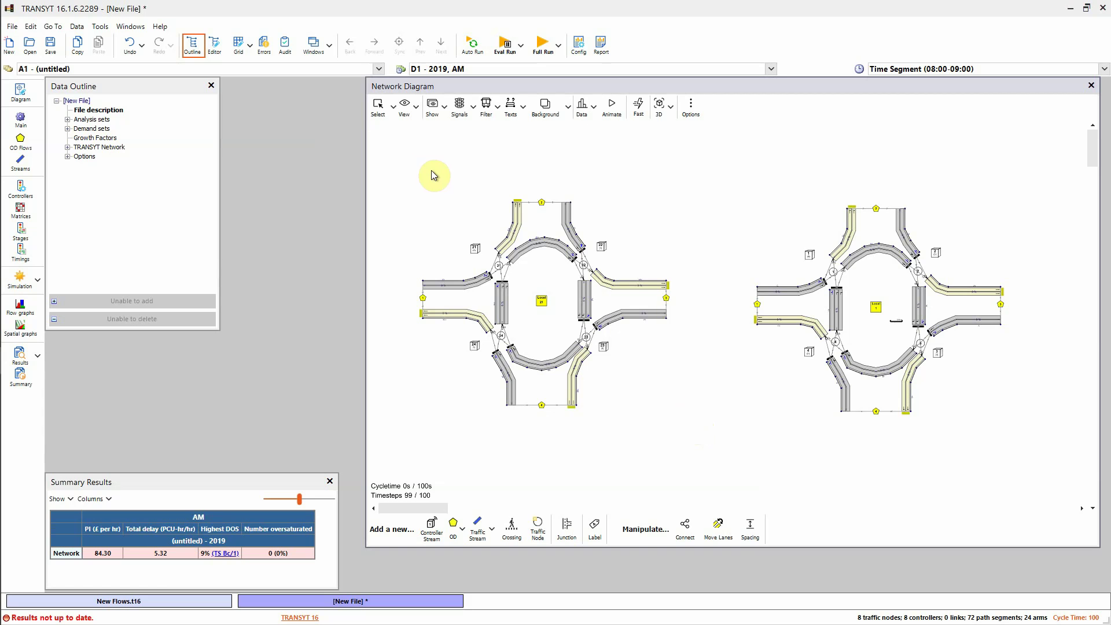
click(389, 129)
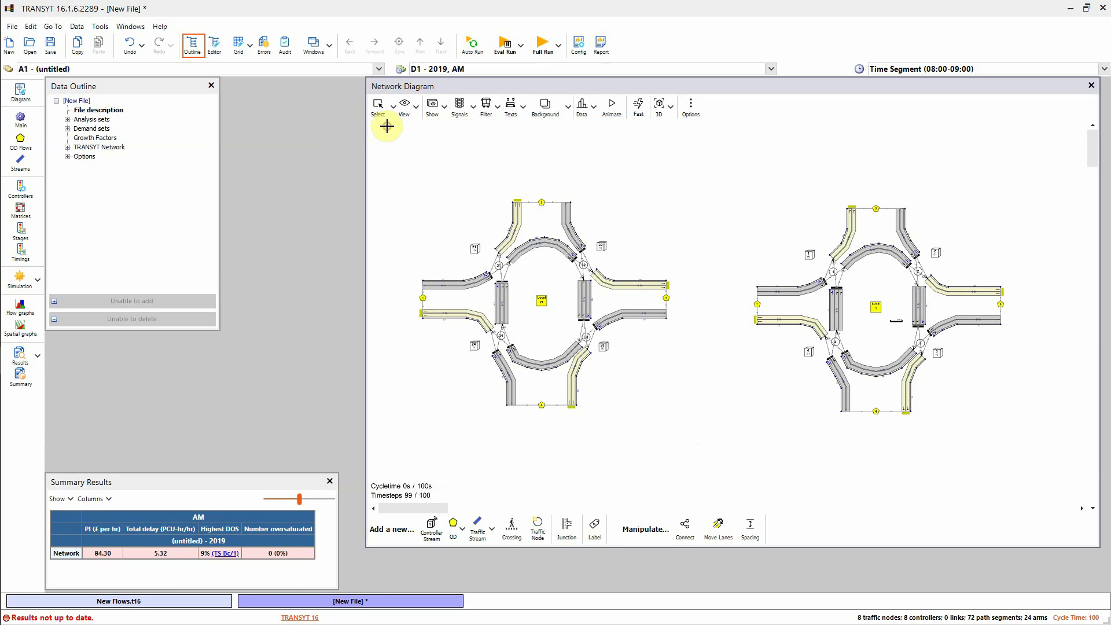
drag(405, 180, 694, 431)
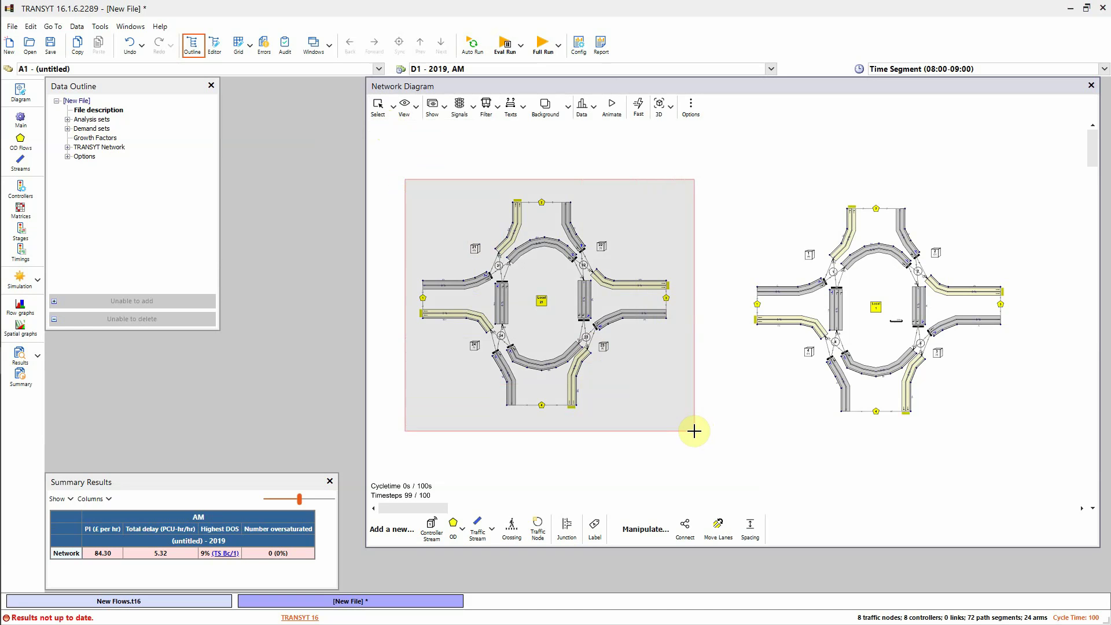
drag(695, 432, 694, 431)
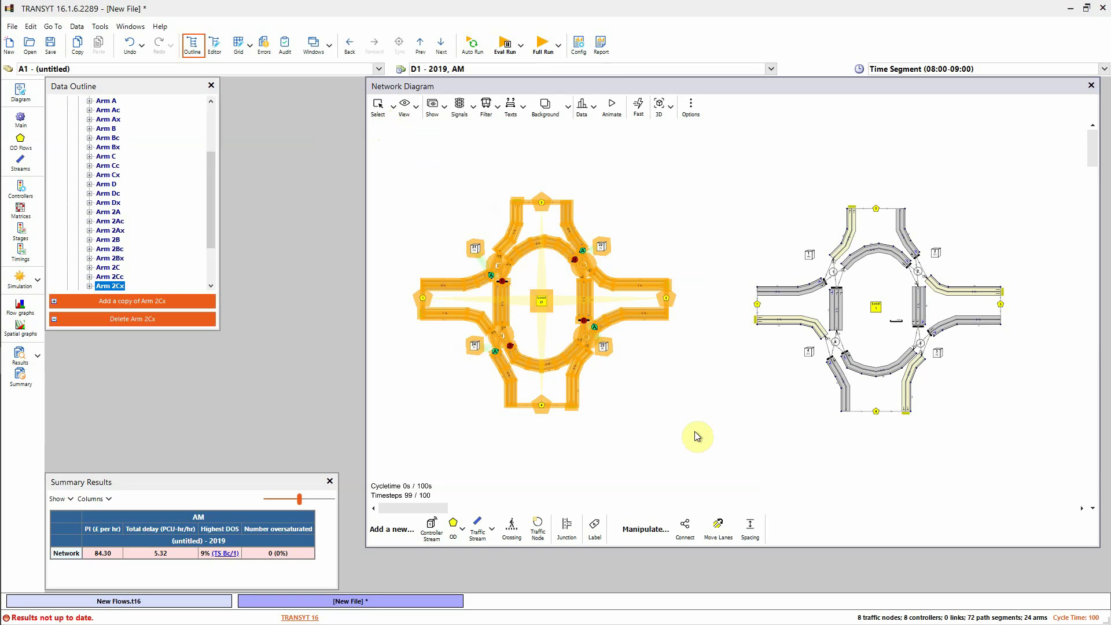
right_click(541, 301)
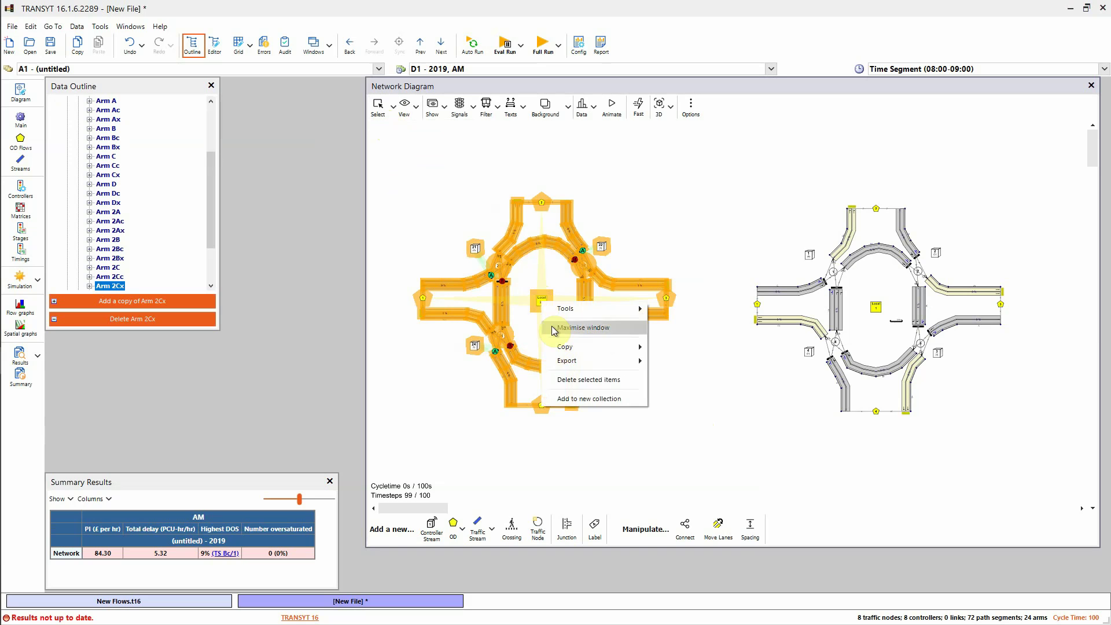
click(581, 400)
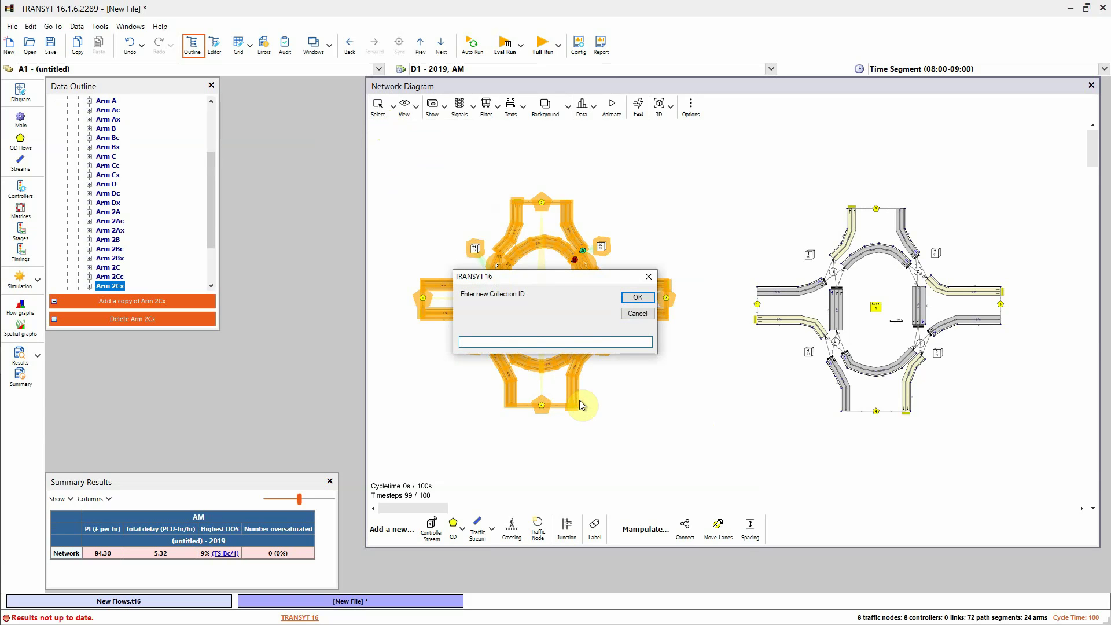
text(J21)
click(638, 298)
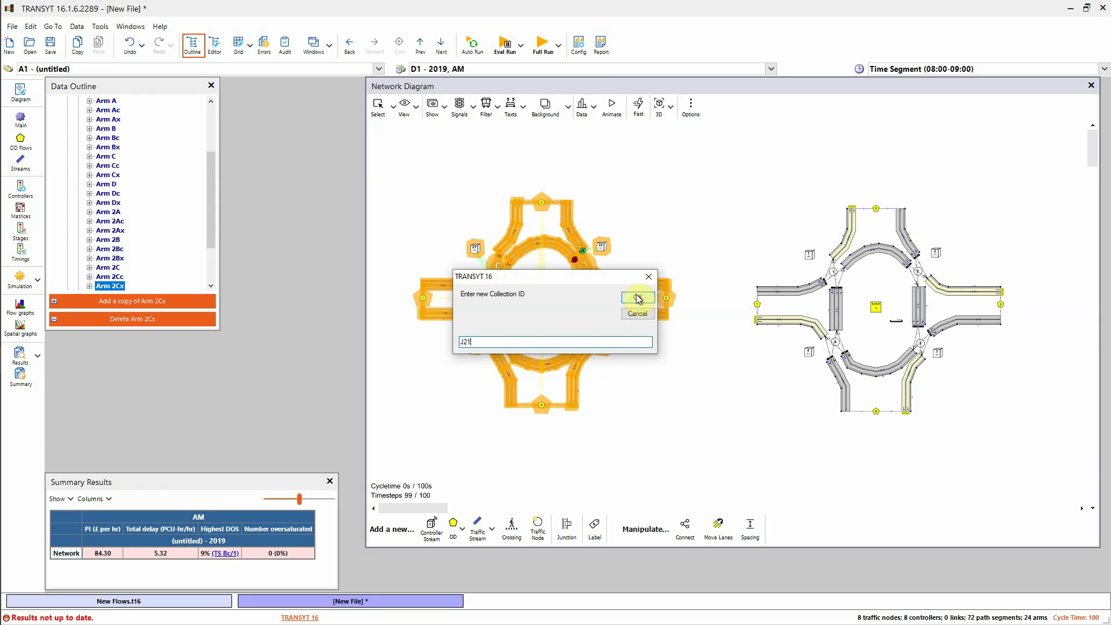
click(615, 360)
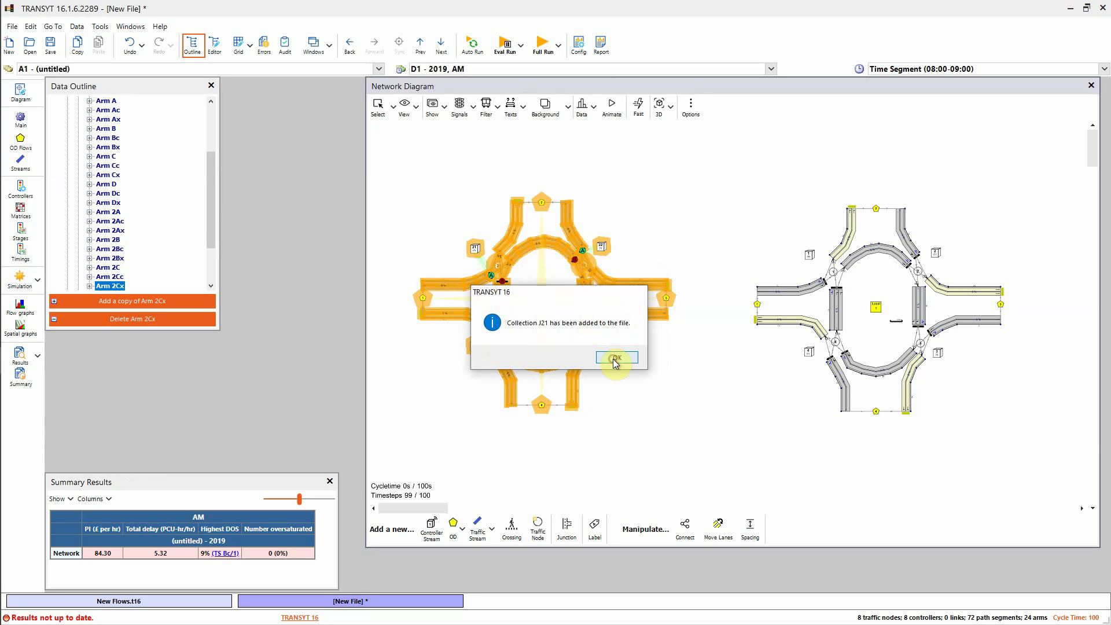
Select the whole original roundabout in the diagram and add its items to a new collection with ID J1
click(746, 188)
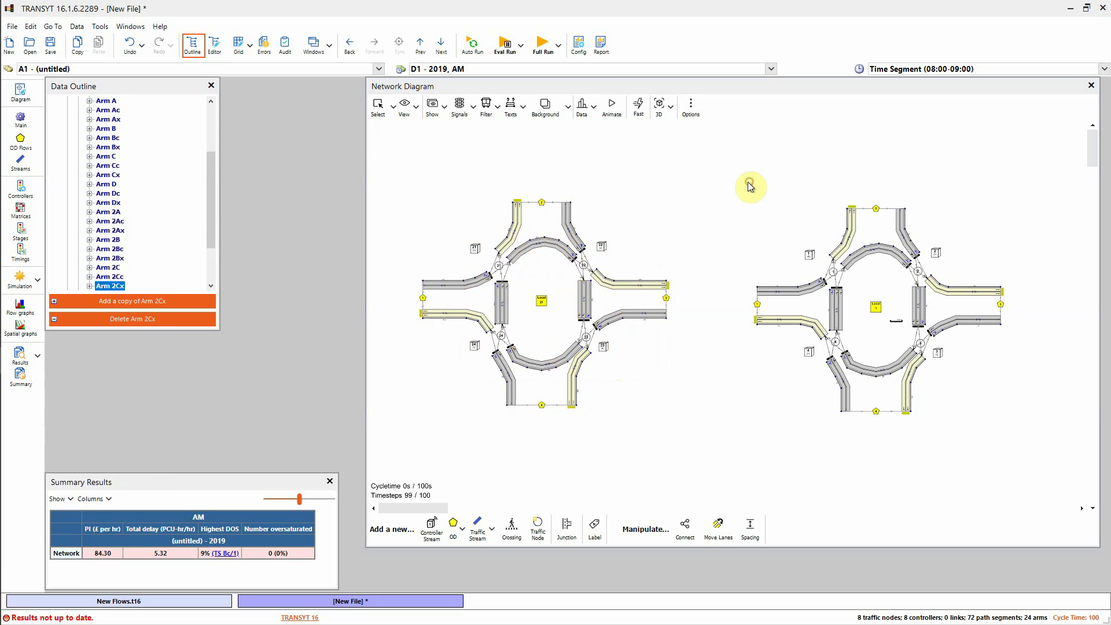
click(385, 123)
drag(729, 181, 1017, 424)
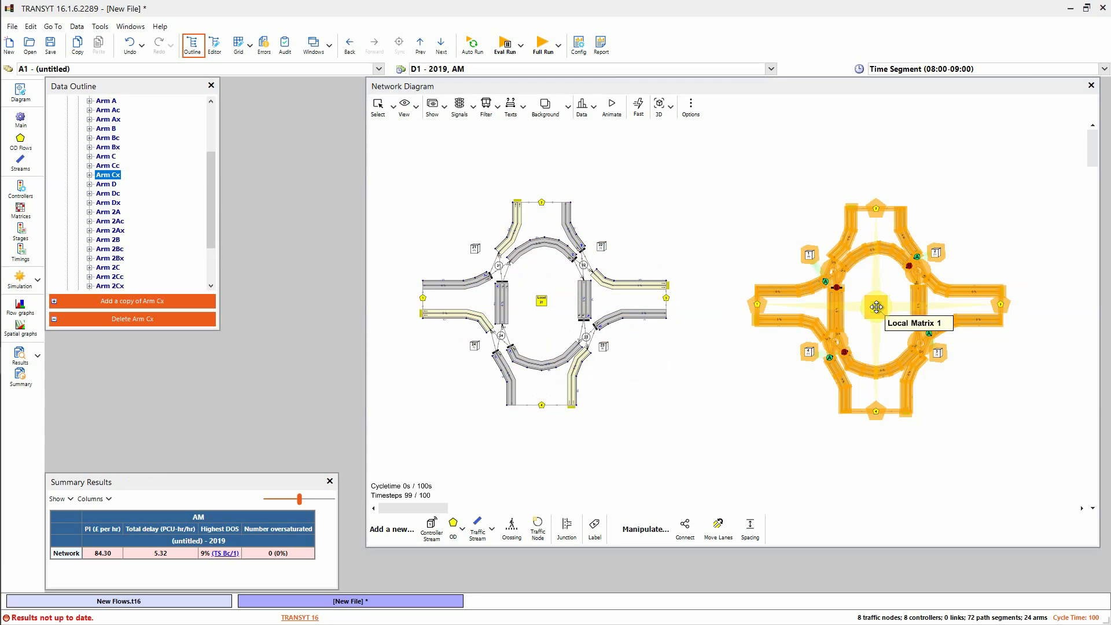
right_click(876, 307)
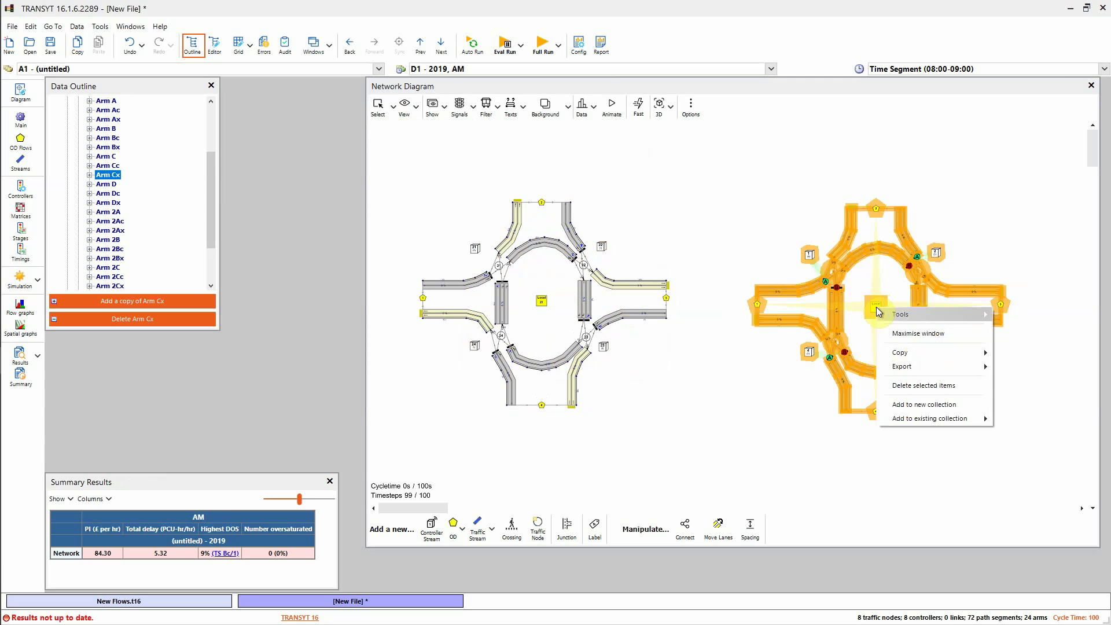
mouse_move(916, 423)
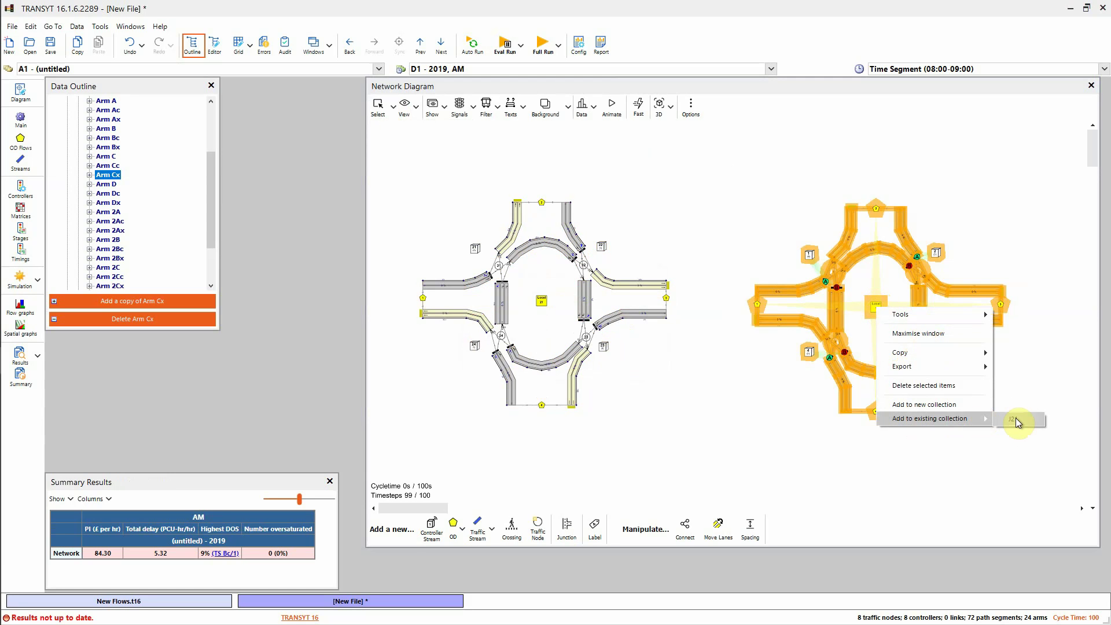
click(912, 405)
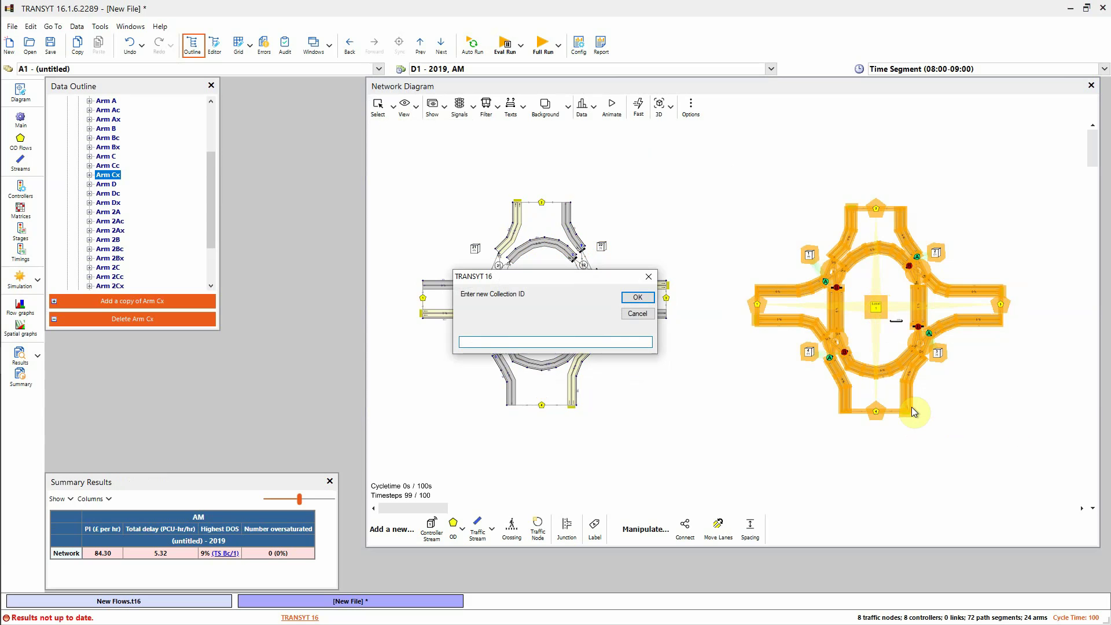
text(JU)
click(637, 297)
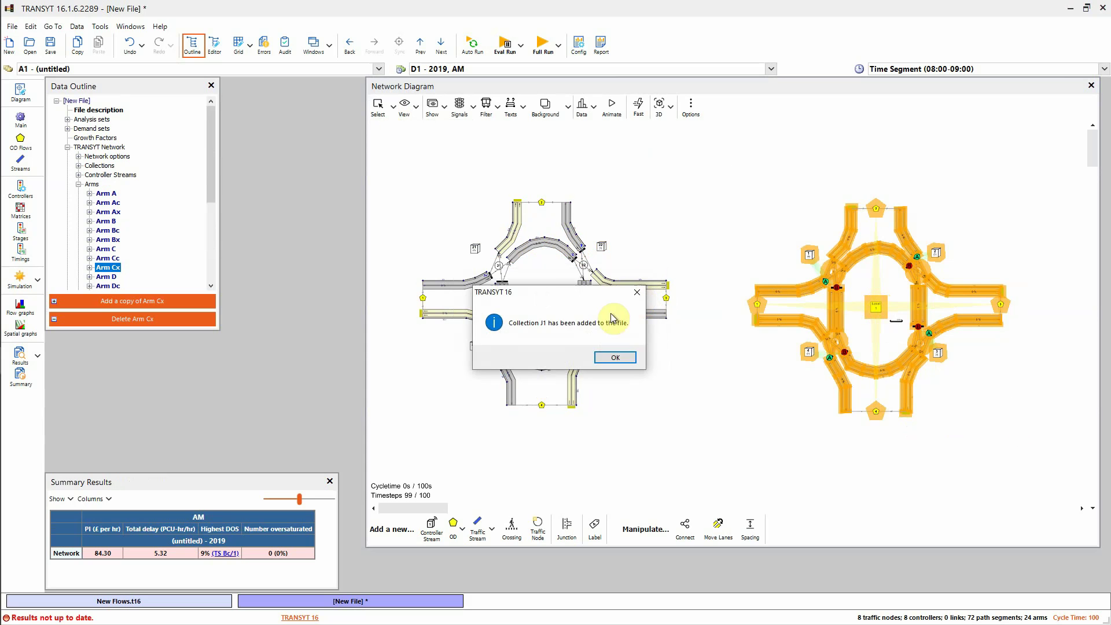
click(614, 358)
click(426, 209)
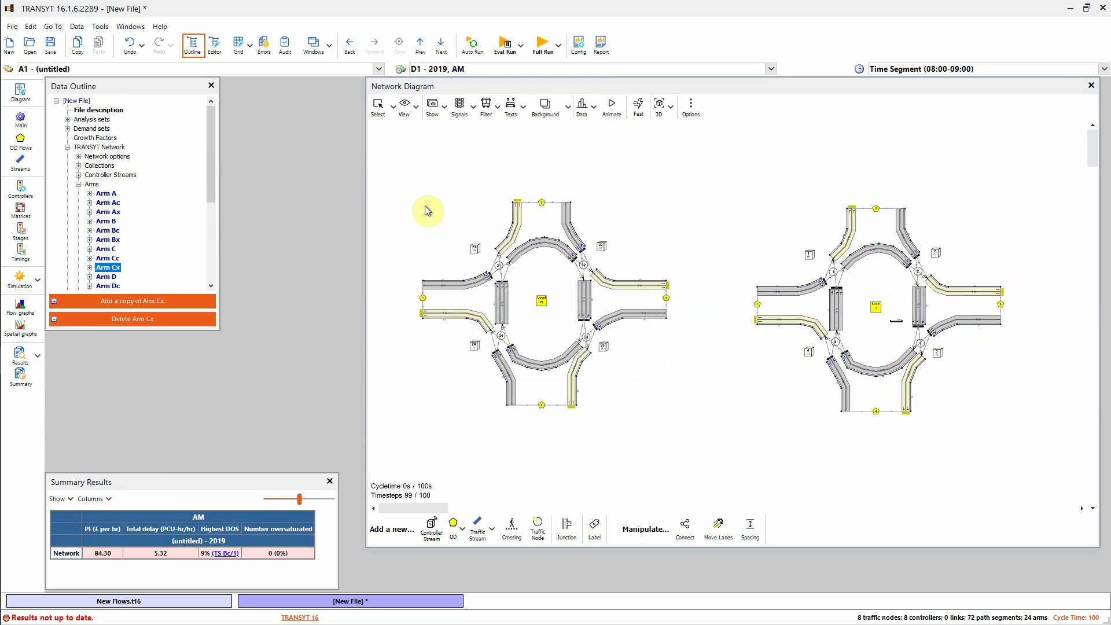
Enlarge the Data Outline, expand Collections, and alternate between collections J1 and J21 to check which items each one highlights
click(88, 331)
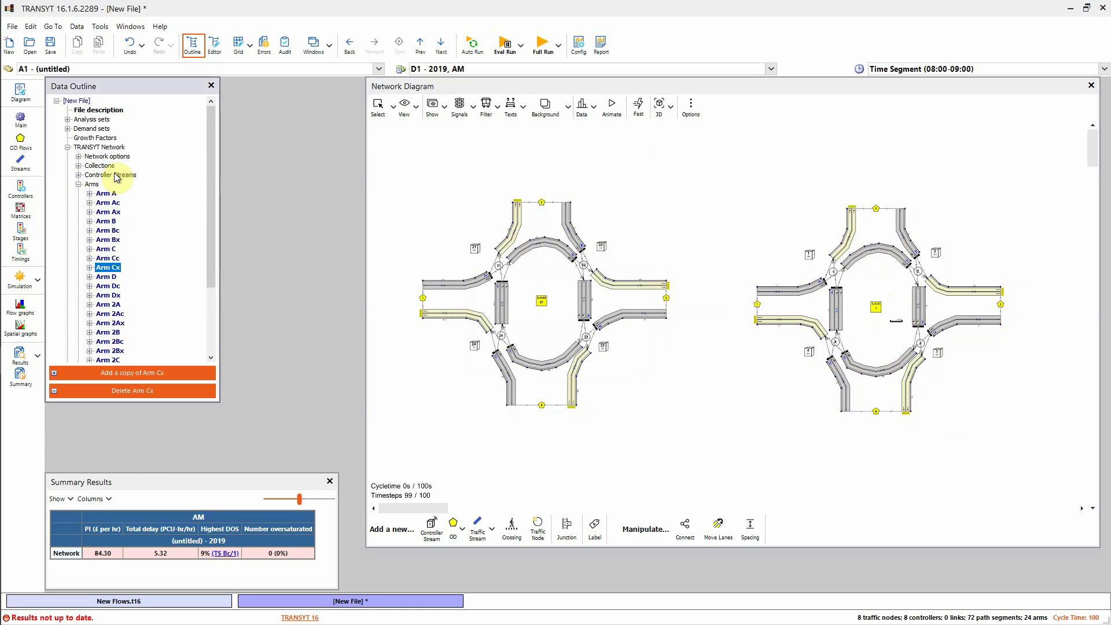
click(78, 166)
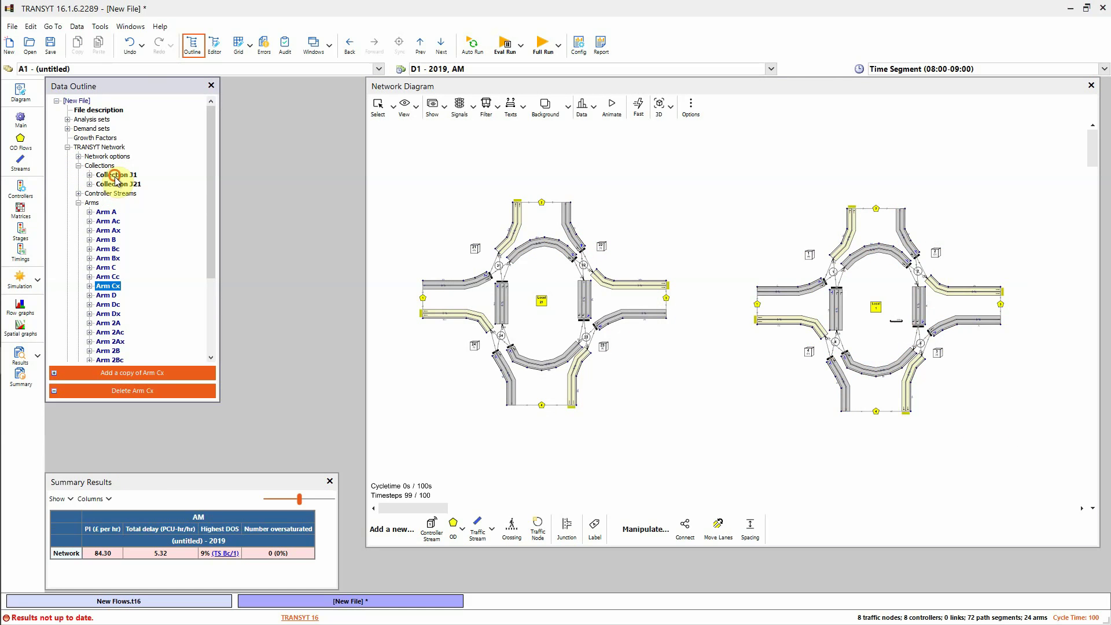
click(110, 175)
click(114, 184)
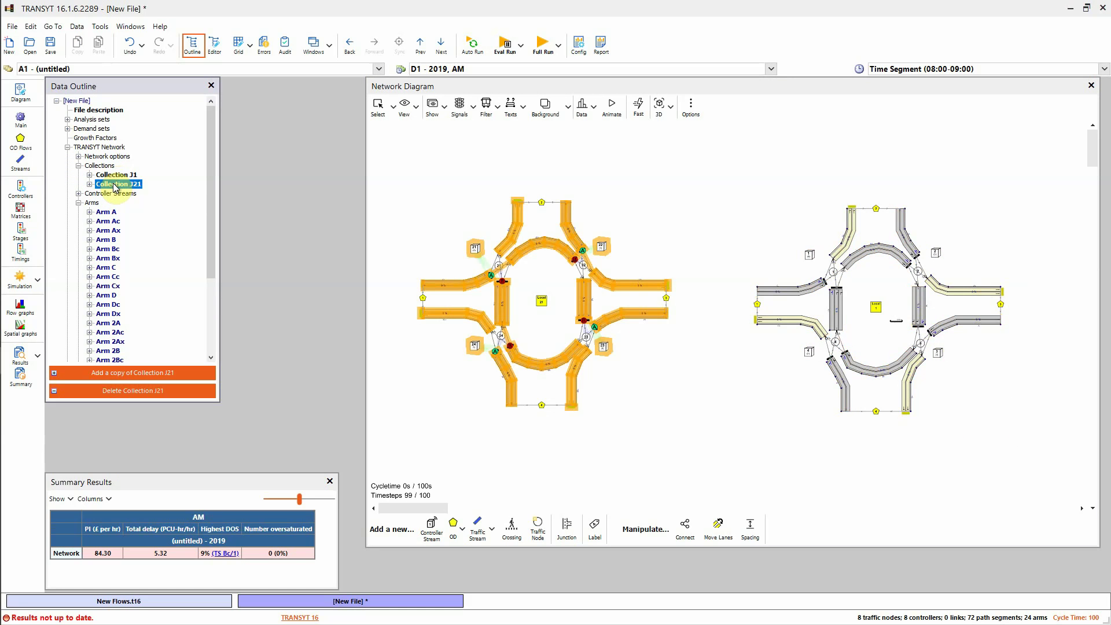
click(115, 175)
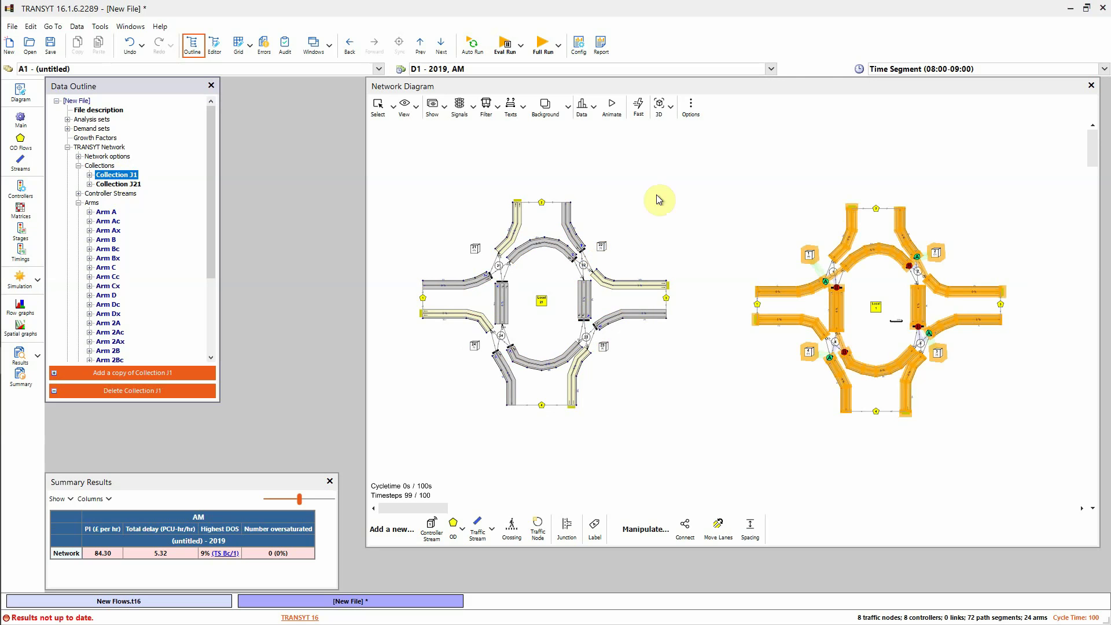
click(104, 184)
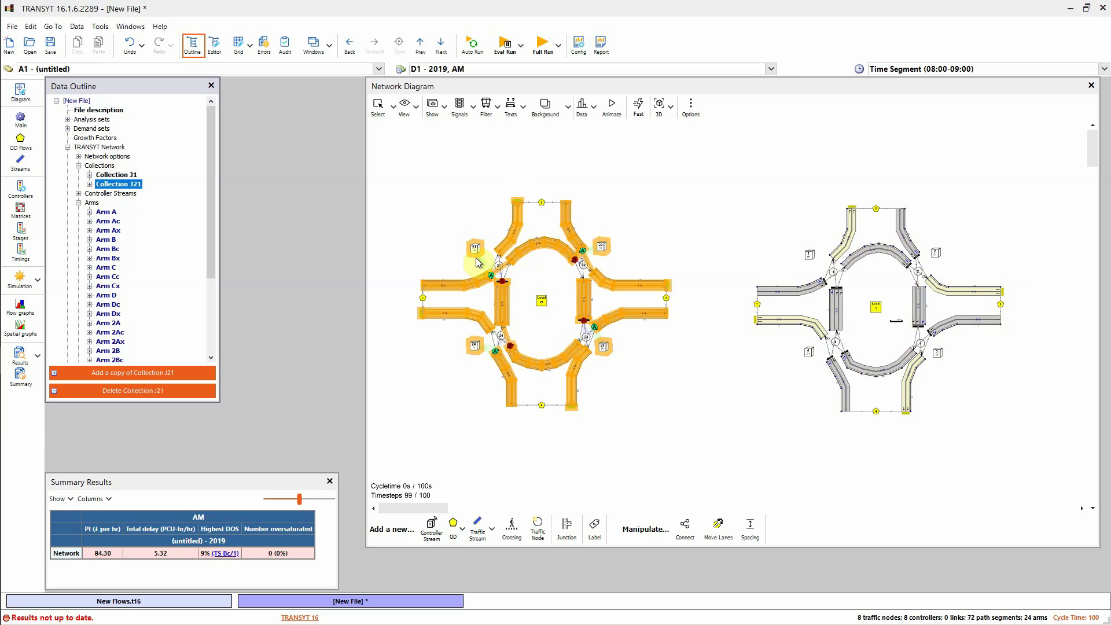
click(105, 176)
click(113, 185)
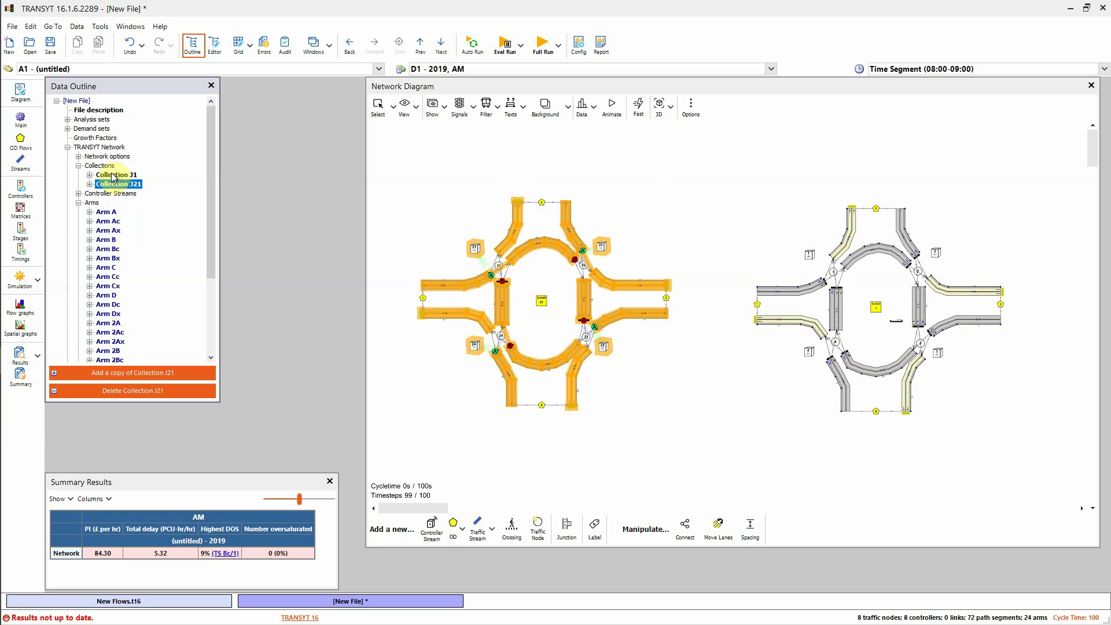
click(114, 175)
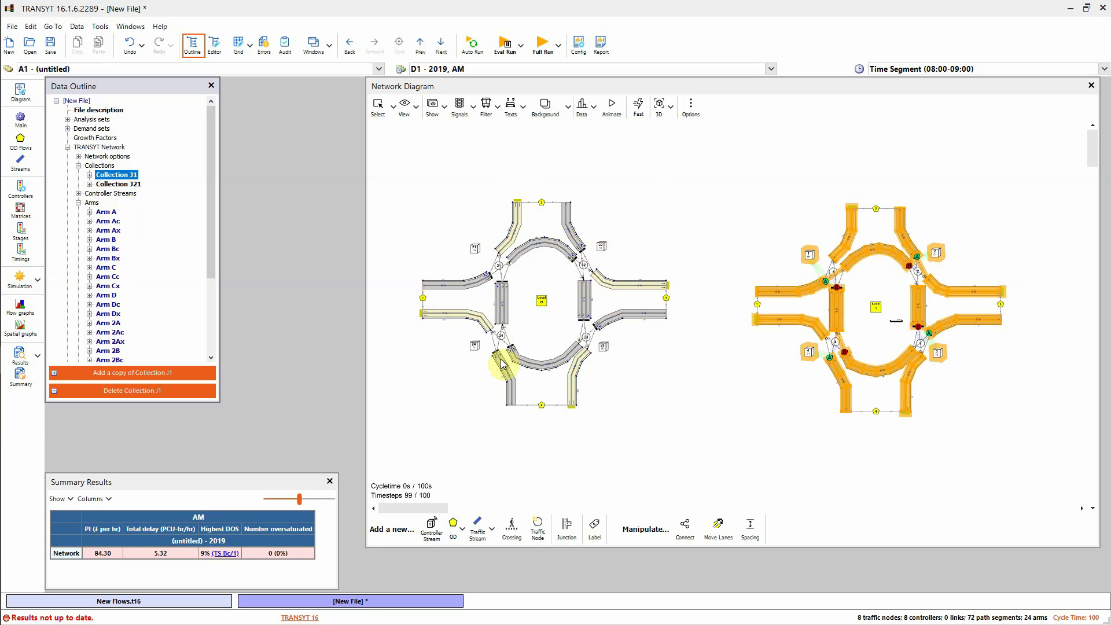
Open the entry flows of Local Matrix 21 and set all flows from origin 1 to destinations 2, 3 and 4 to 200
double_click(542, 300)
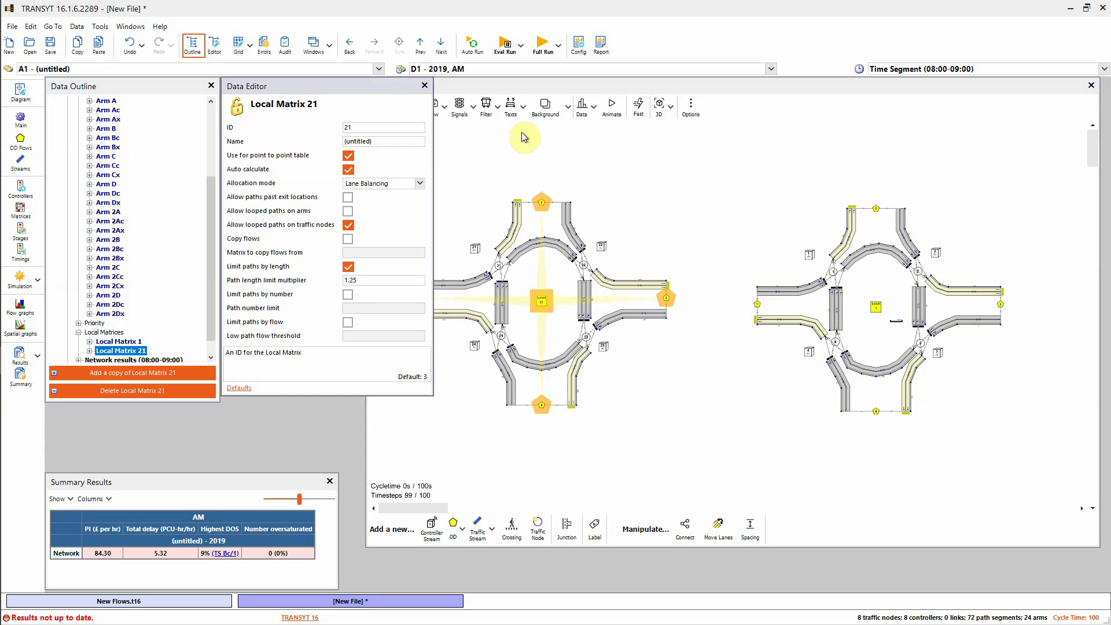
click(21, 145)
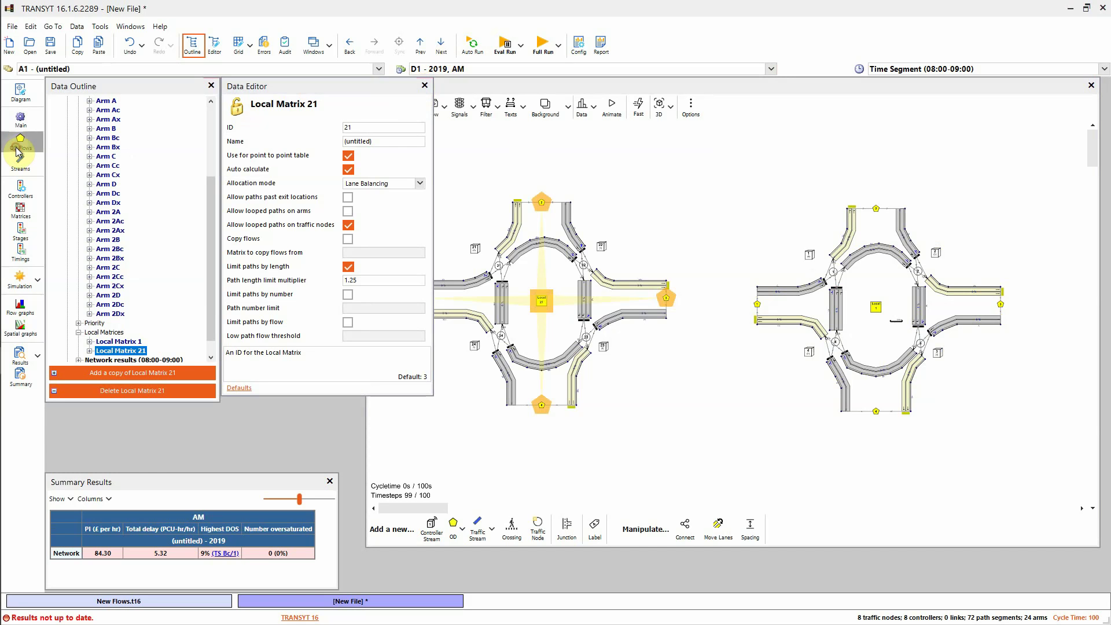
click(342, 154)
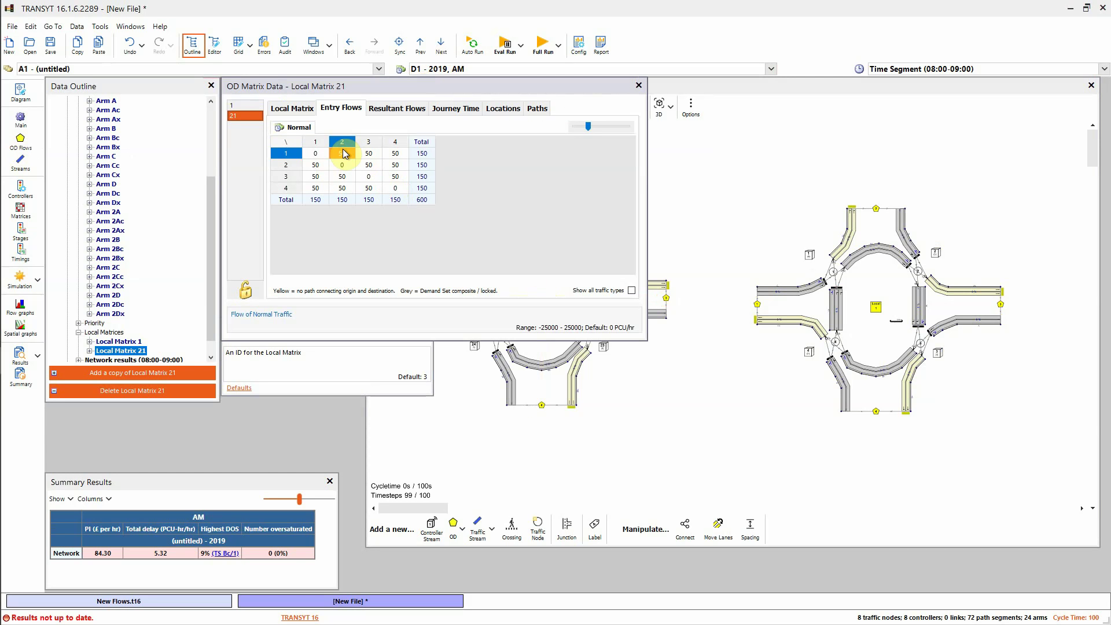
text(200)
click(365, 153)
text(200)
click(395, 154)
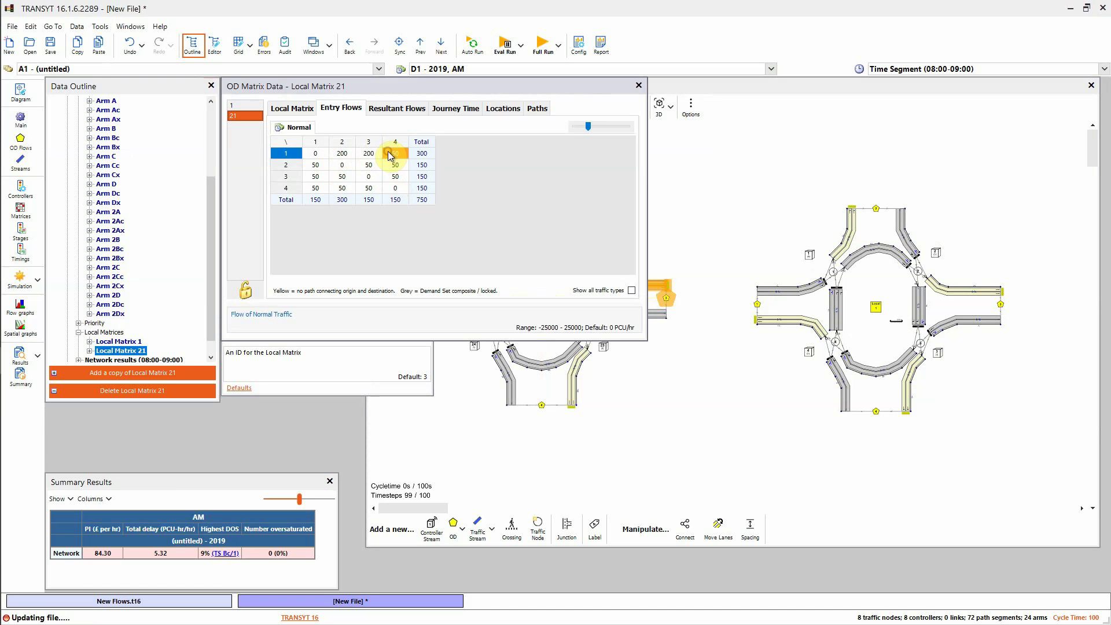
text(200)
Set the entry flows from origin 2 to destinations 1, 3 and 4 to 300 in Local Matrix 21
click(311, 166)
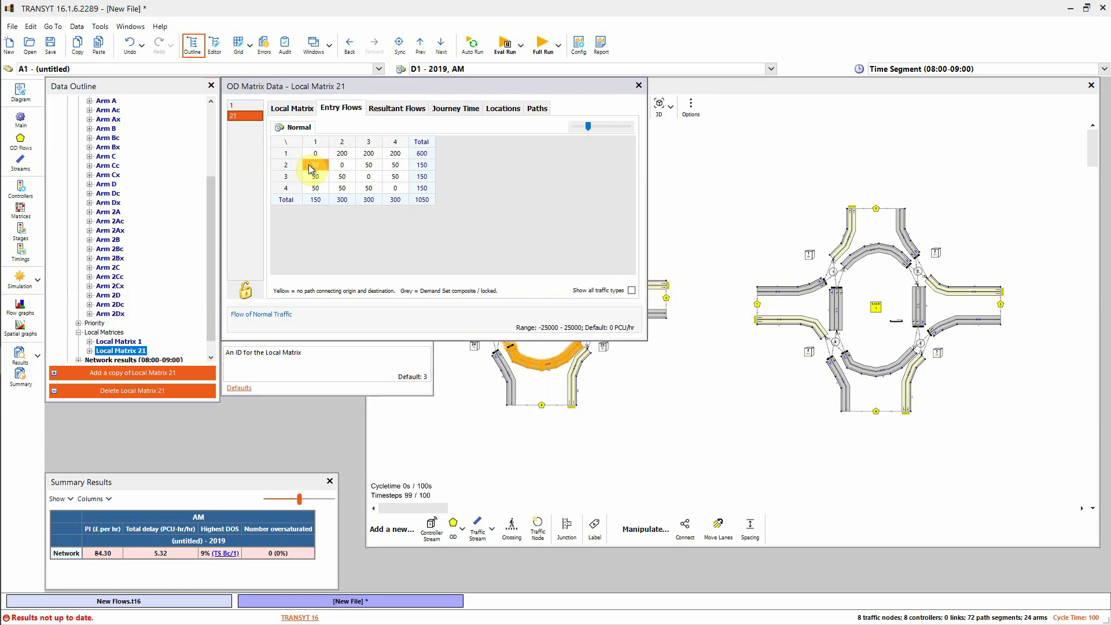
text(300)
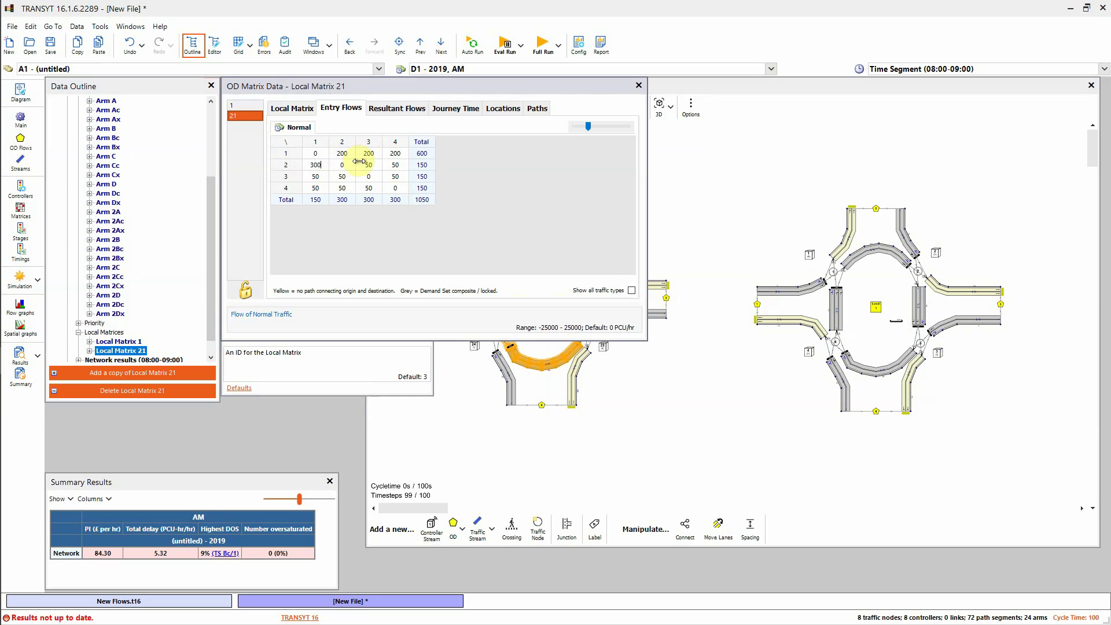
click(370, 165)
text(300)
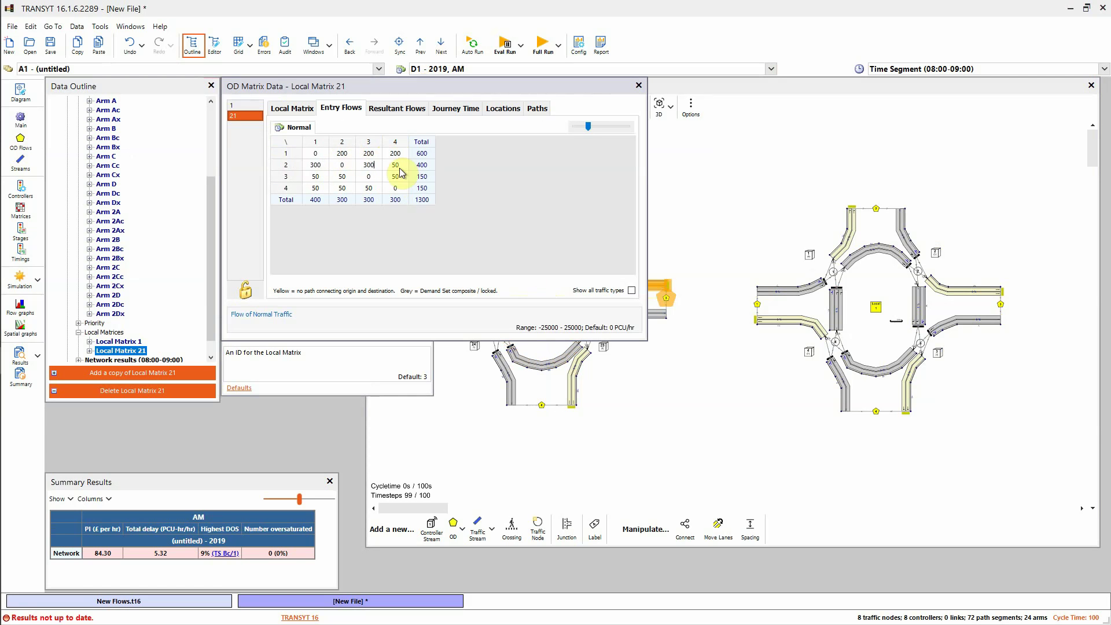
click(391, 165)
text(300)
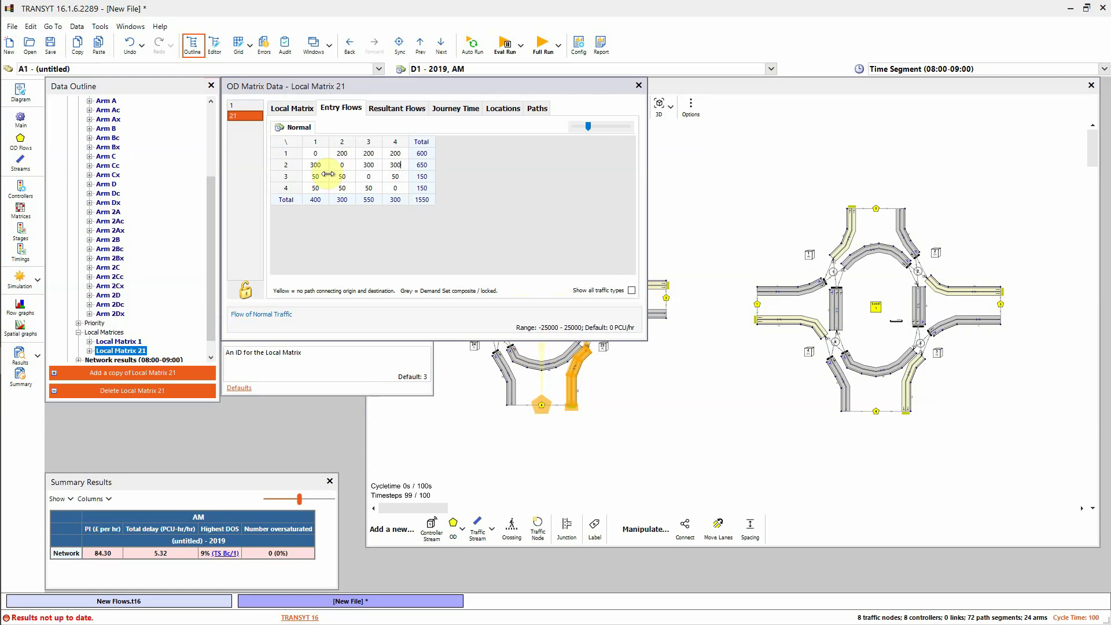
Set the entry flows from origin 3 to destinations 1, 2 and 4 to 100 and close the OD matrix data
click(317, 177)
text(100)
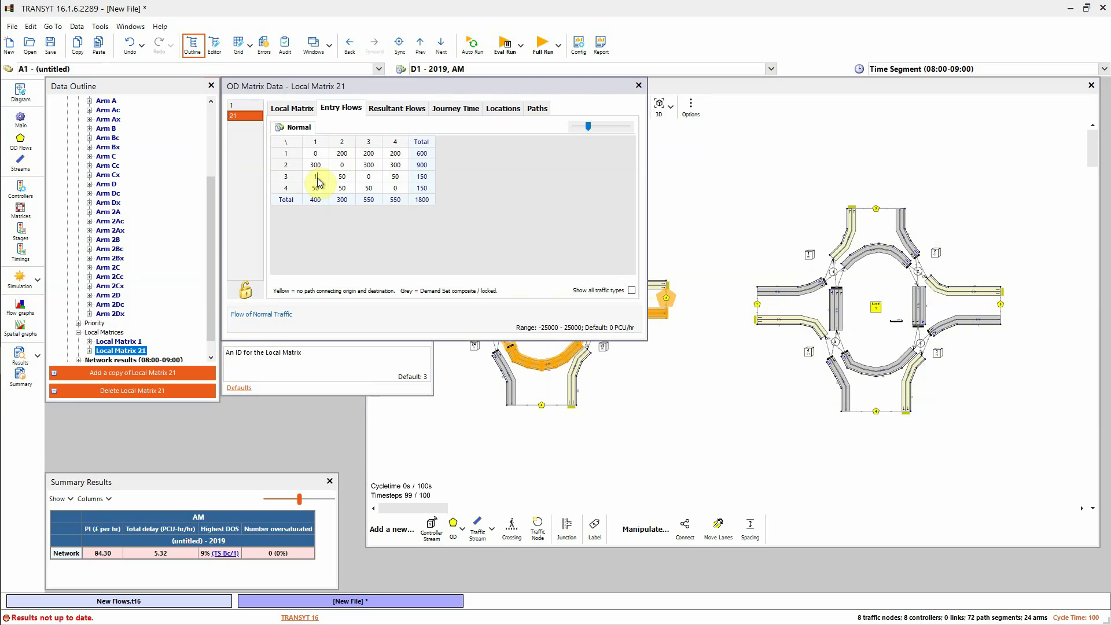
click(341, 177)
text(100)
click(386, 176)
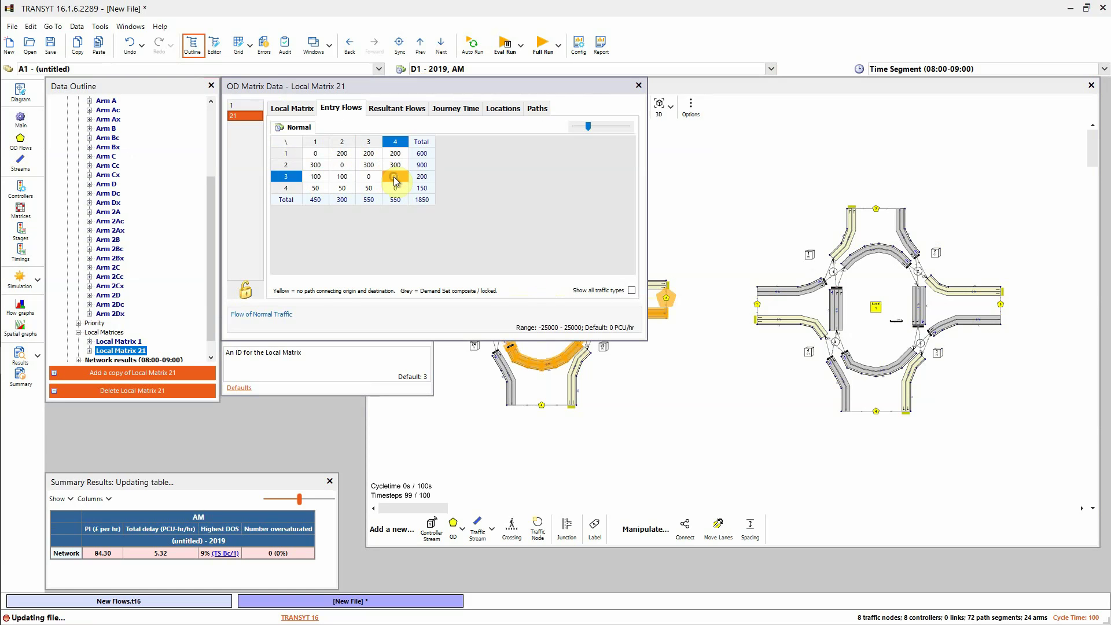
text(100)
click(316, 189)
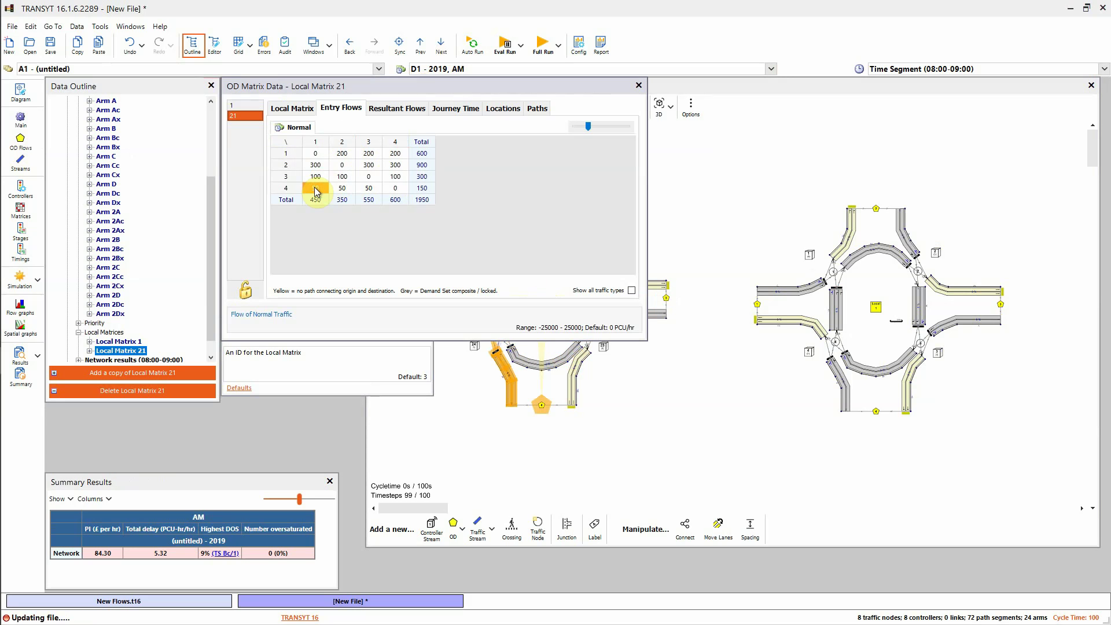
click(638, 86)
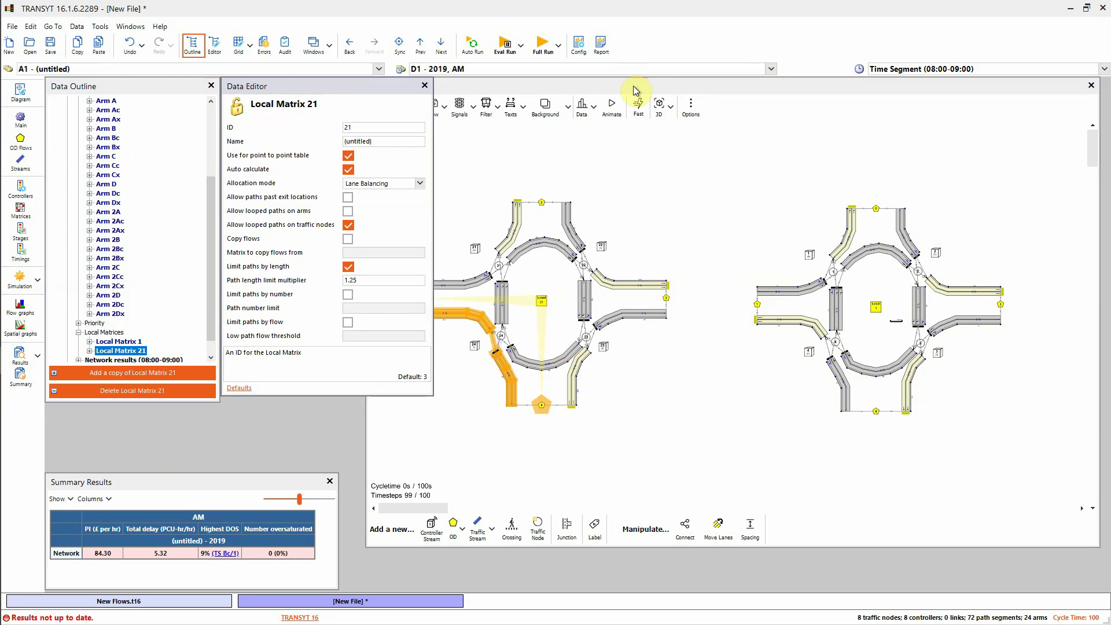
Perform a full run for all data sets and narrow the Network Diagram window to uncover the Data Editor
click(515, 161)
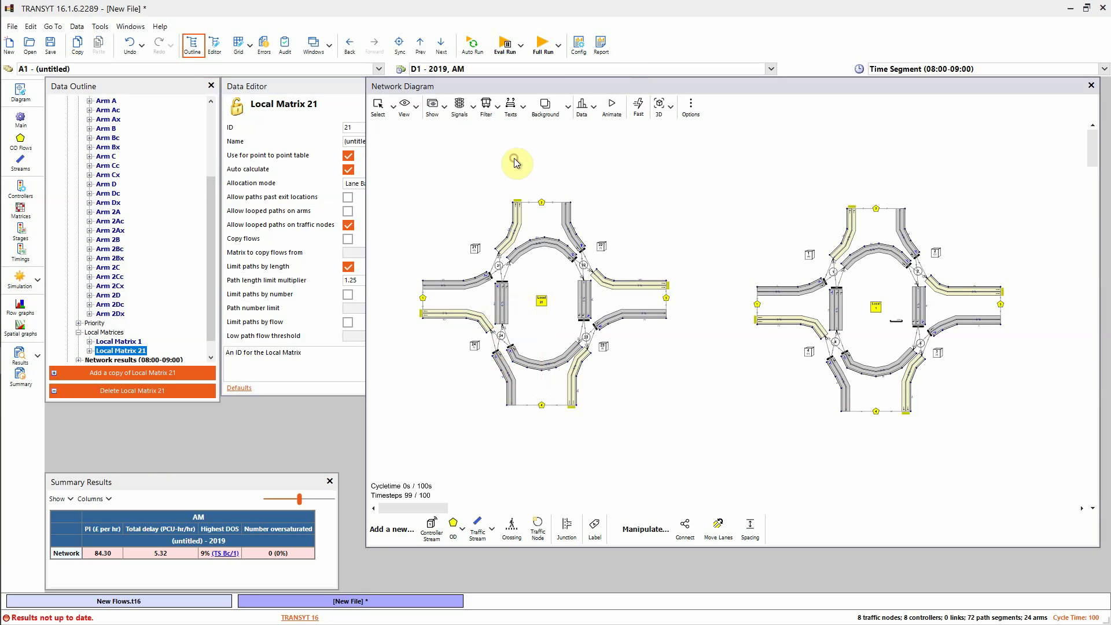
click(558, 46)
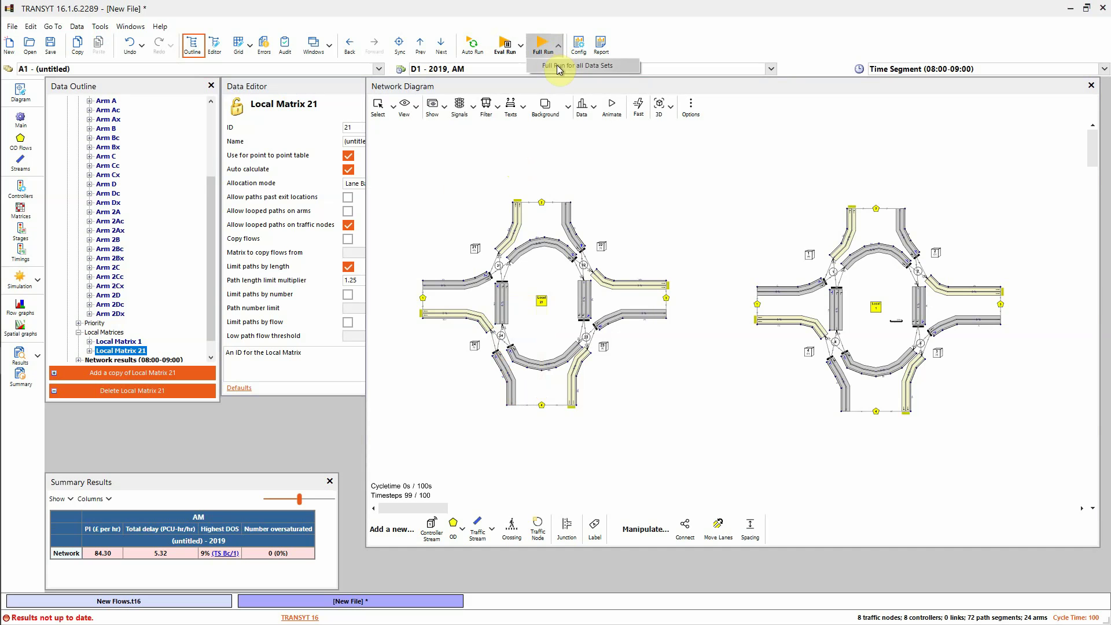
click(559, 68)
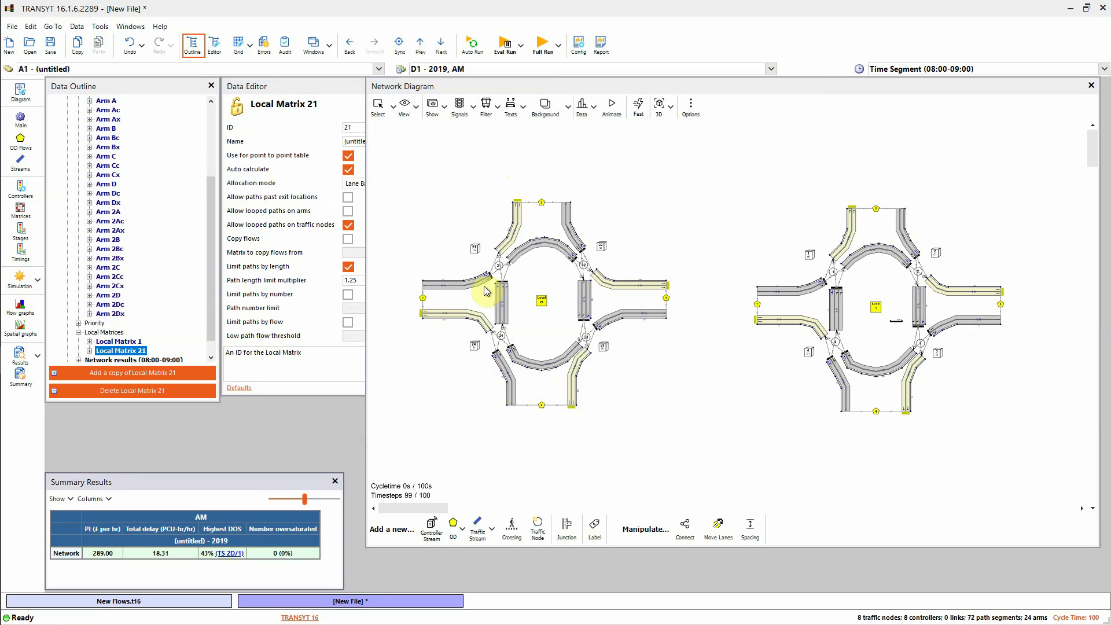
drag(366, 301, 448, 301)
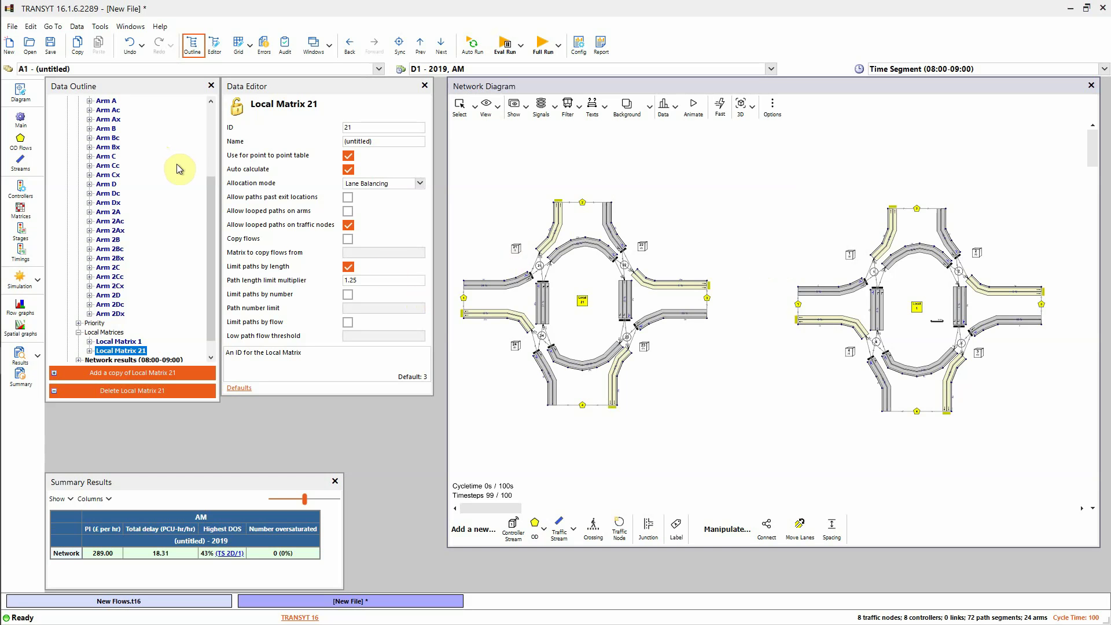
Expand the results of collections J1 and J21 and the overall network results in the Data Outline to review the available result categories
drag(209, 218, 209, 129)
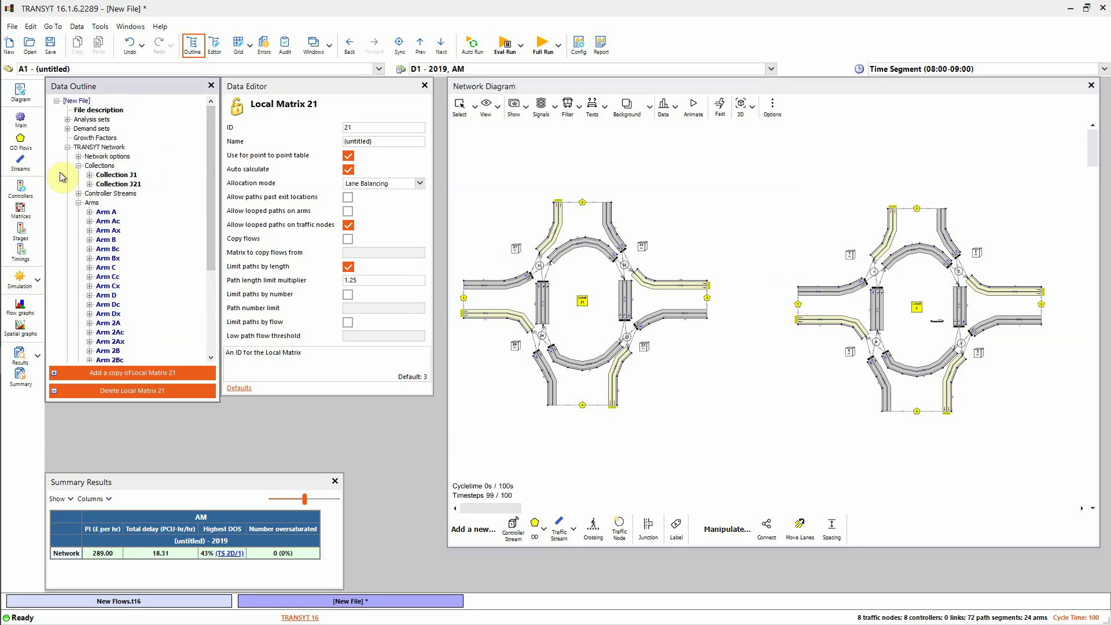
click(89, 175)
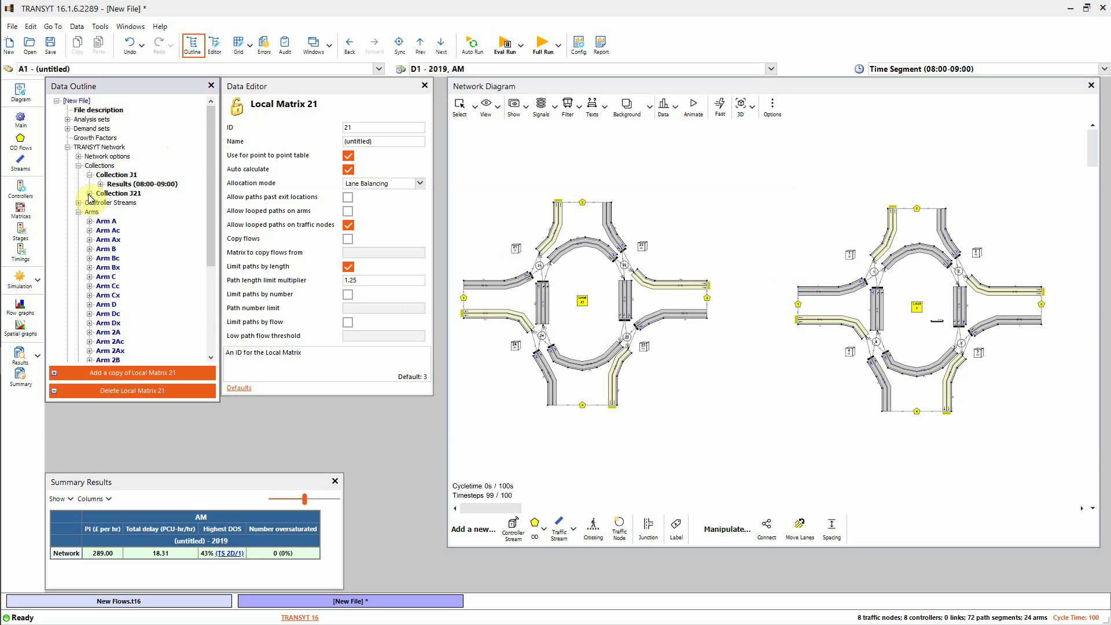
click(90, 194)
click(100, 184)
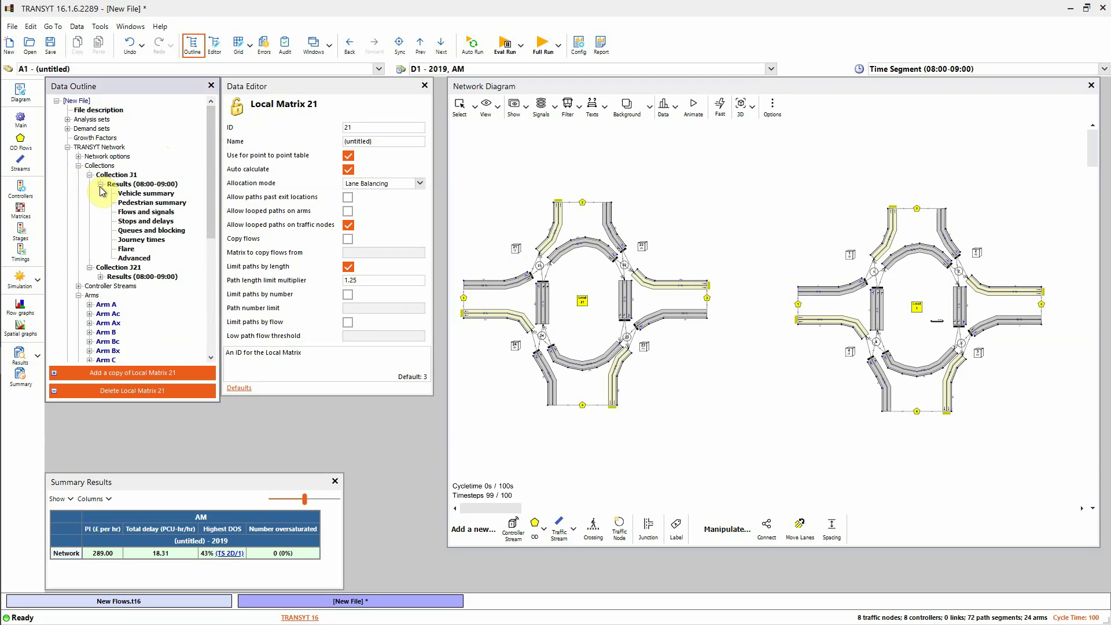
click(101, 276)
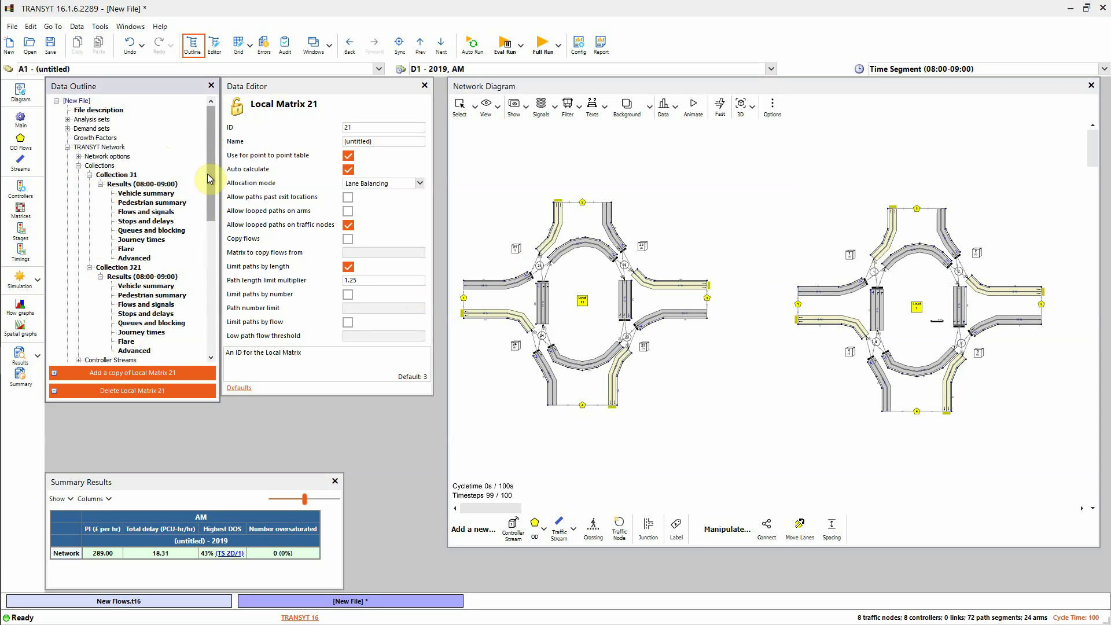
drag(207, 171, 212, 324)
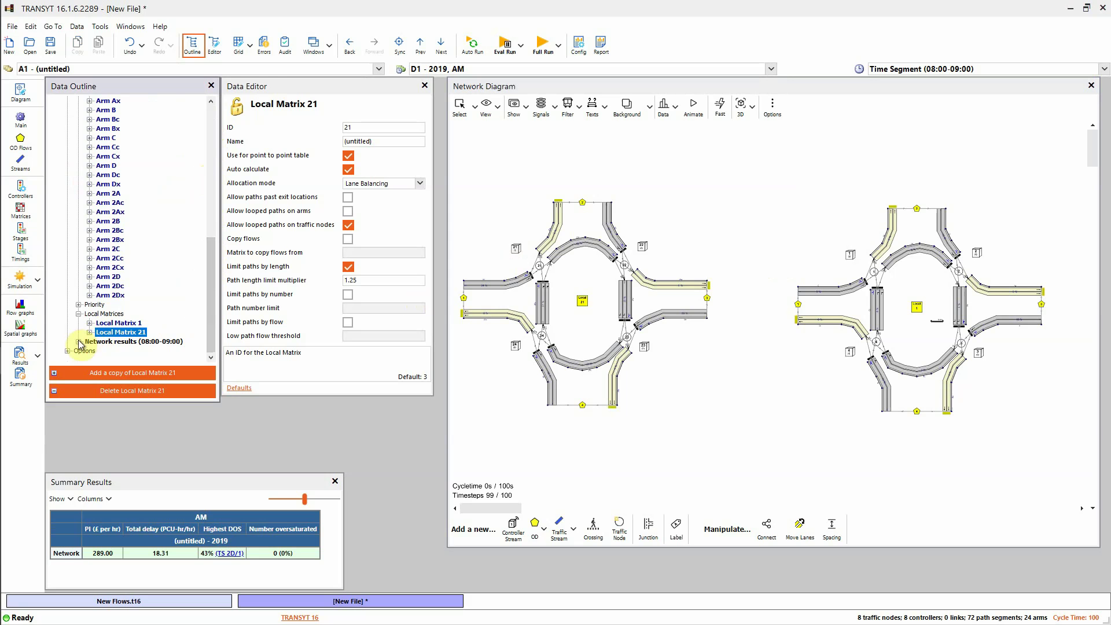
scroll(133, 301, down, 2)
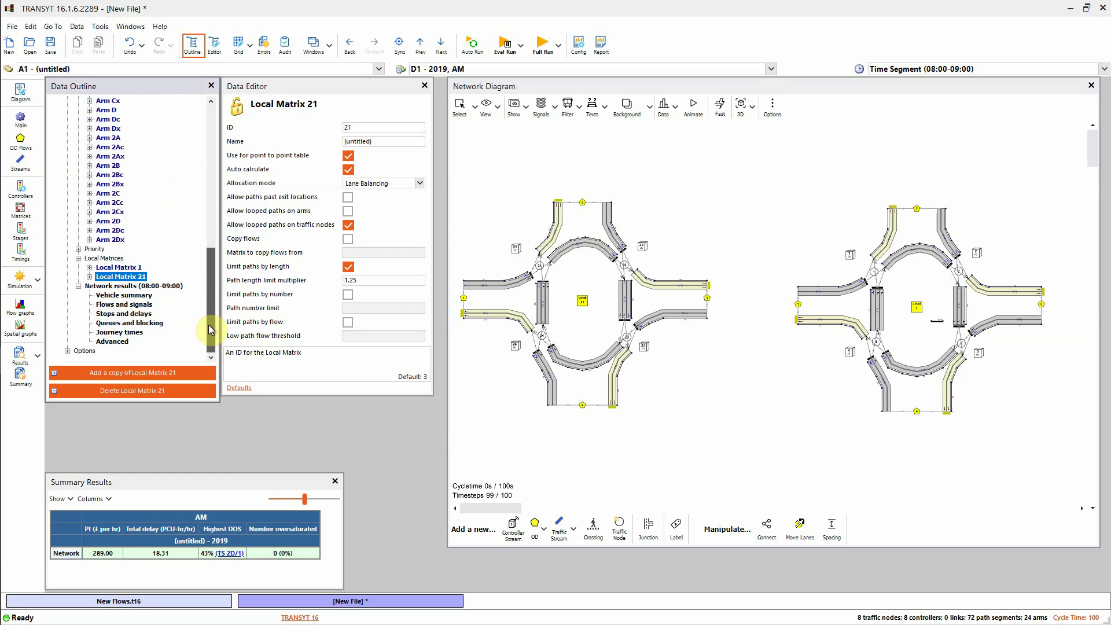
drag(211, 302, 217, 149)
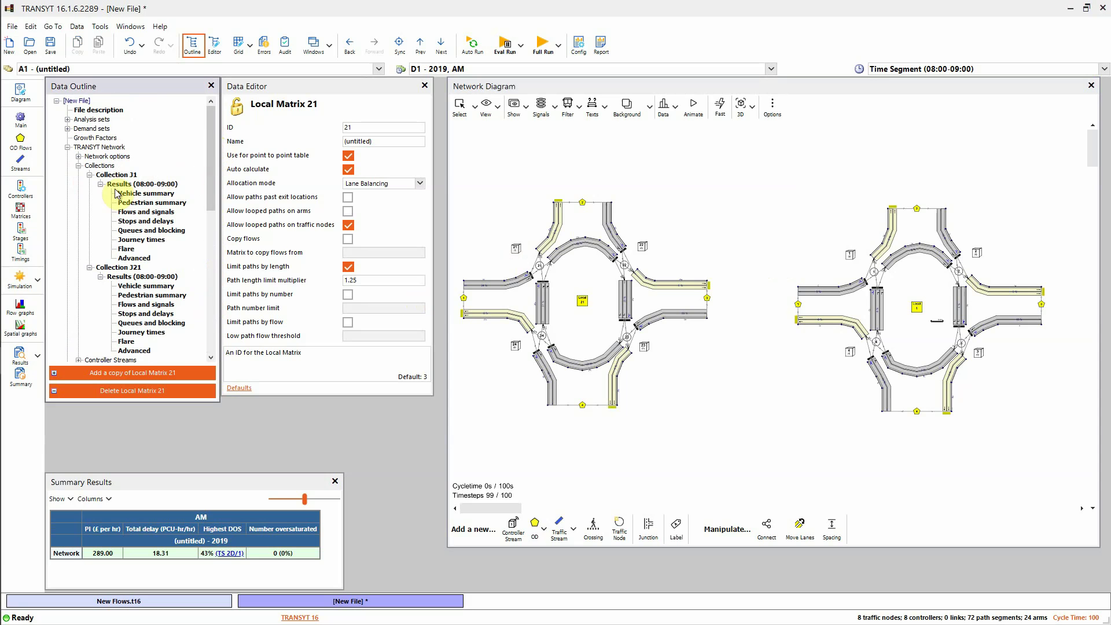
Display the vehicle summary results of collection J1 and lock the Data Editor to that specific item
click(140, 196)
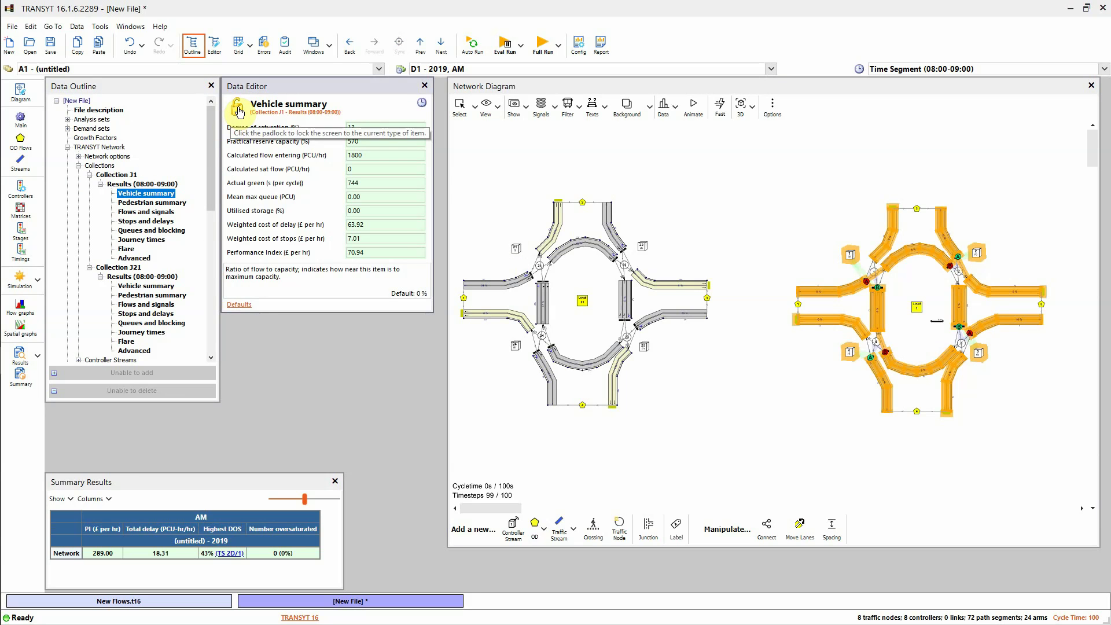
click(238, 109)
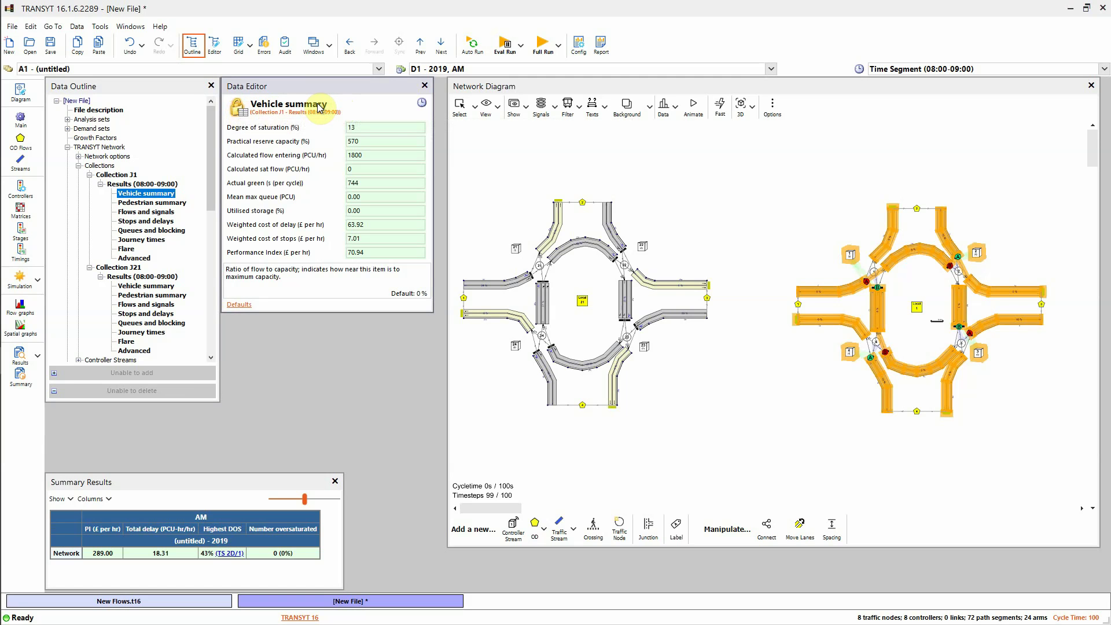
click(239, 108)
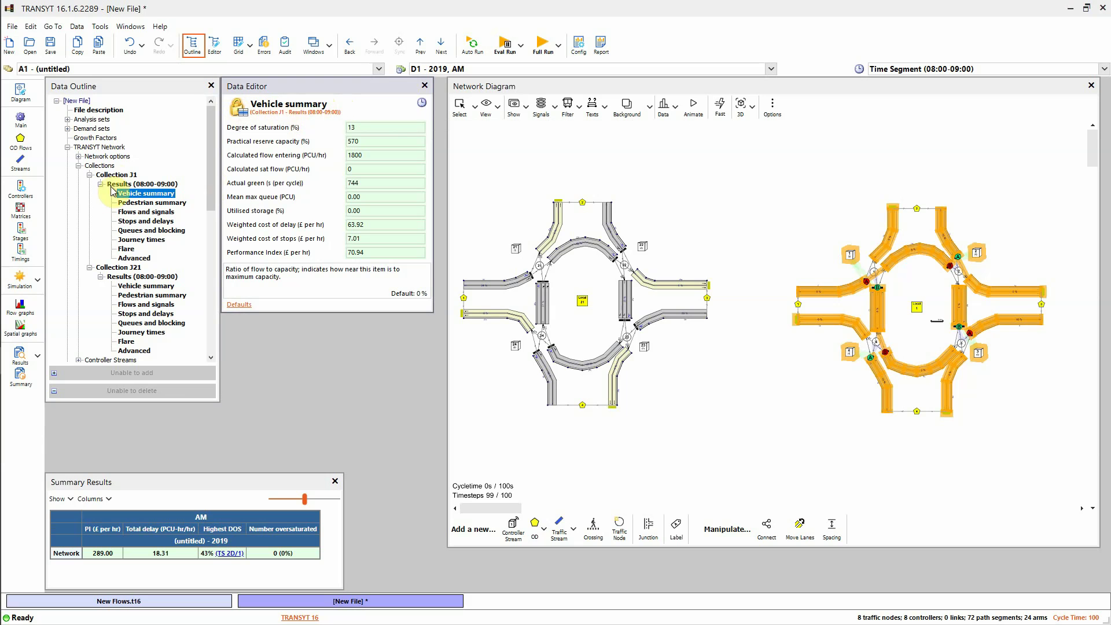
Display collection J21's vehicle summary in a second locked Data Editor beside J1's, and narrow the Network Diagram to clear the space
click(145, 286)
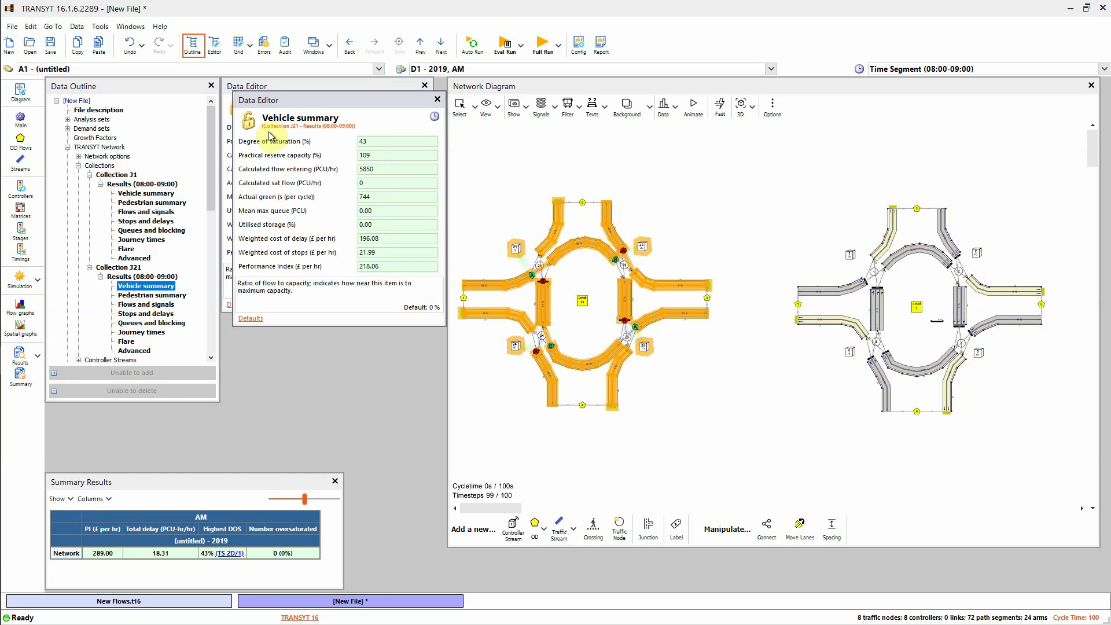
drag(288, 103, 489, 84)
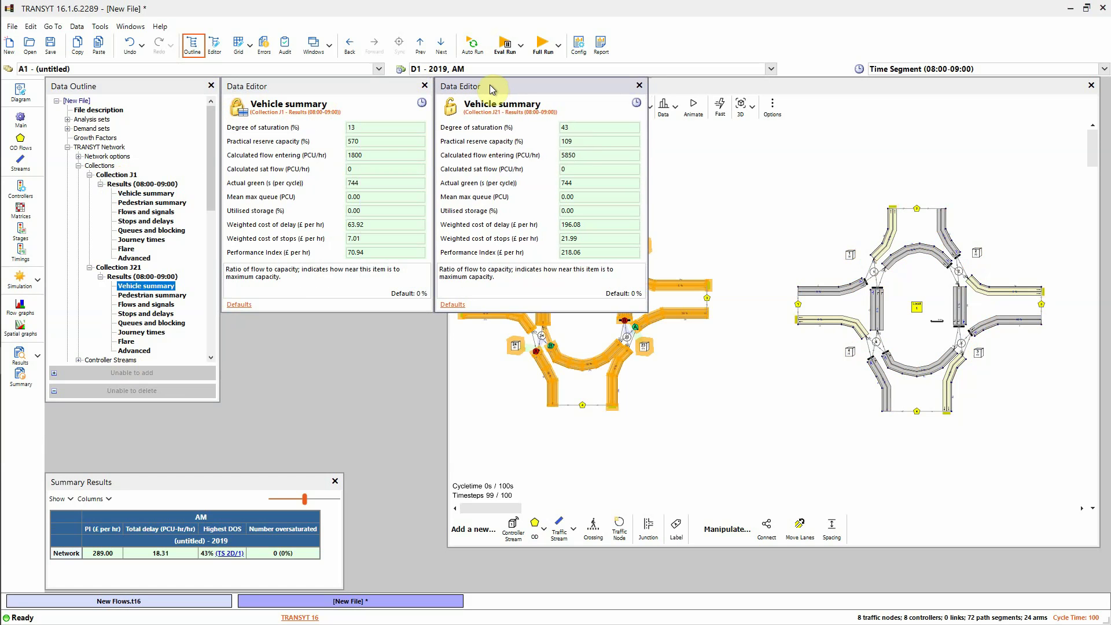
click(454, 115)
click(453, 114)
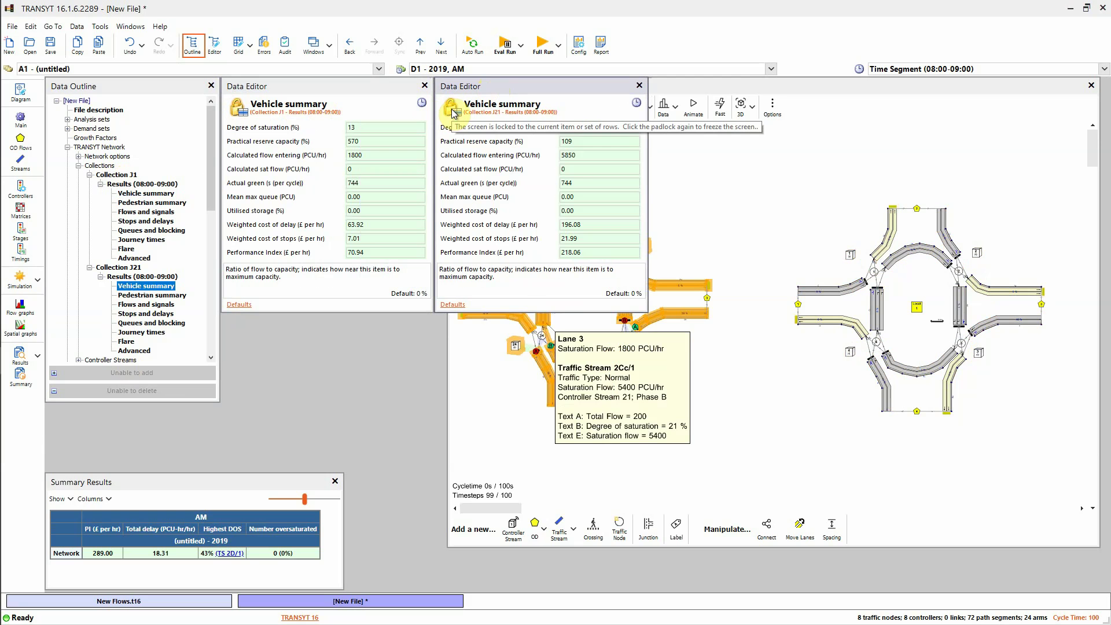
drag(450, 347, 663, 359)
Select J21's queues and blocking results, then compare the weighted cost of delay in the locked J1 and J21 vehicle summaries
click(149, 322)
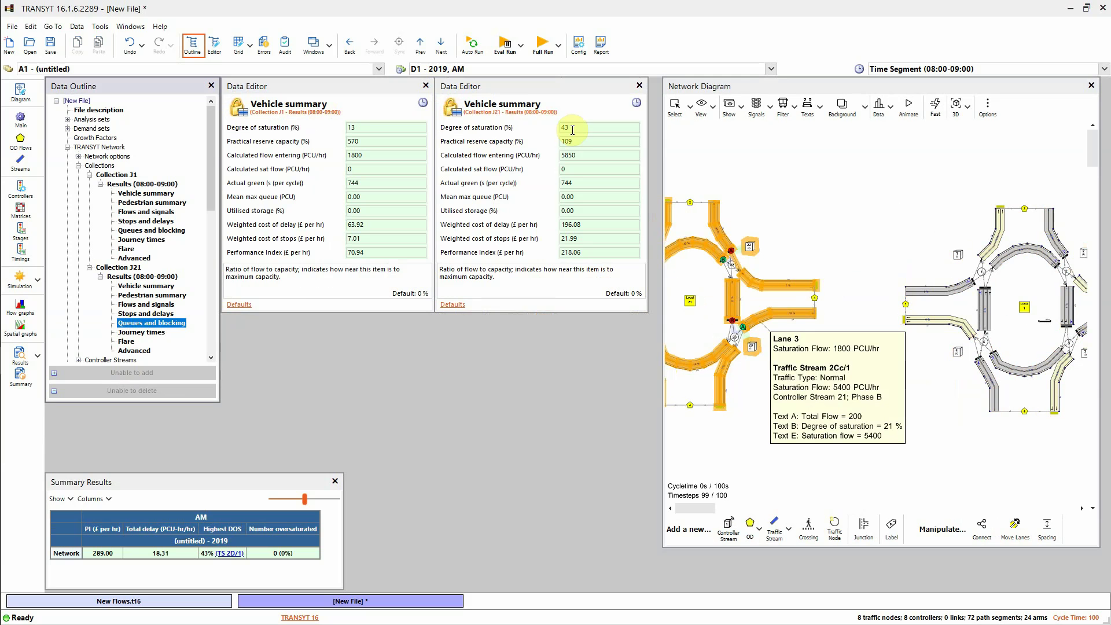
click(362, 225)
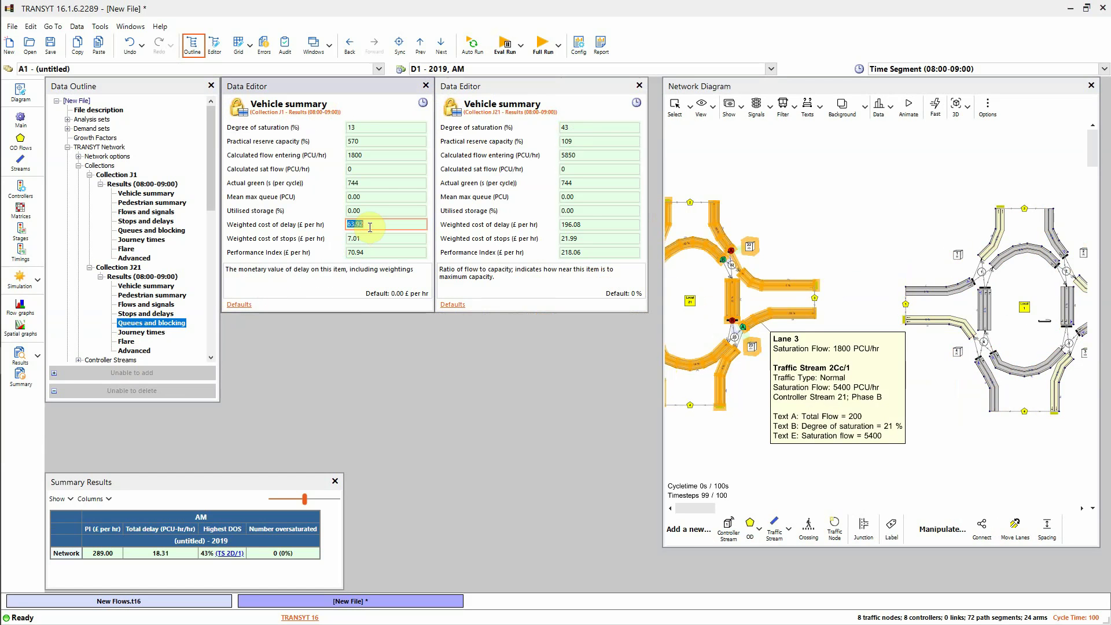
click(578, 228)
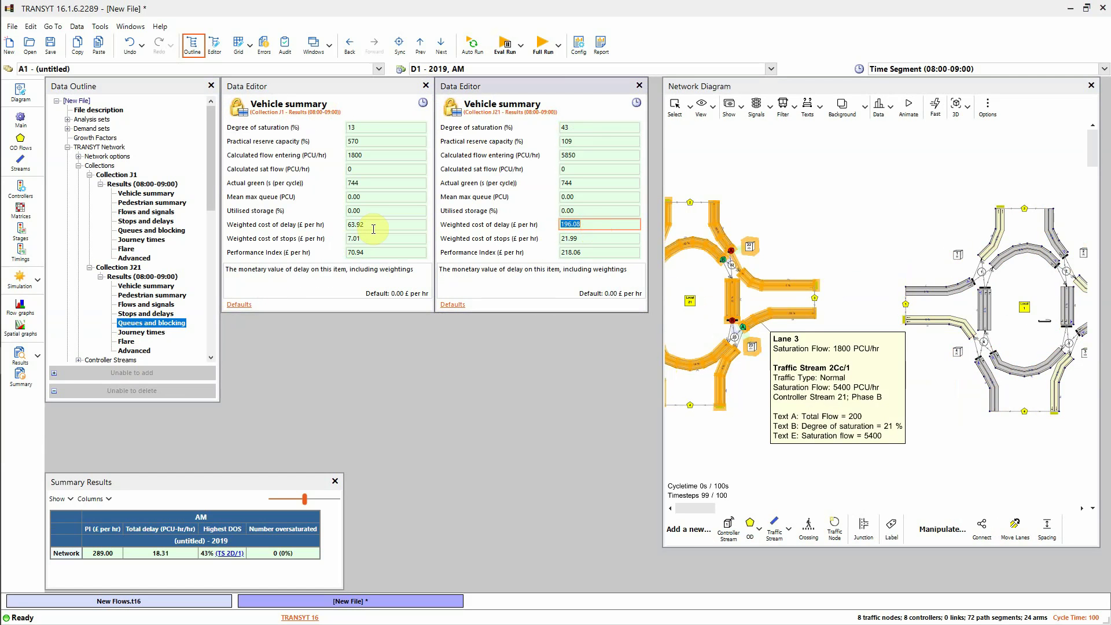
click(372, 227)
click(592, 227)
click(591, 211)
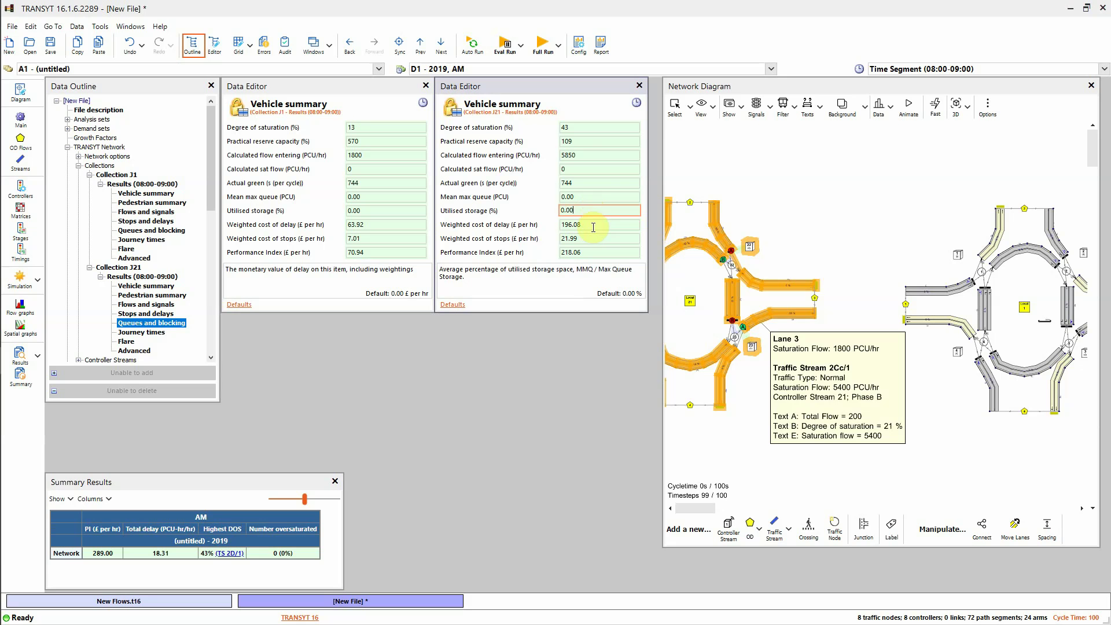
click(594, 226)
click(588, 212)
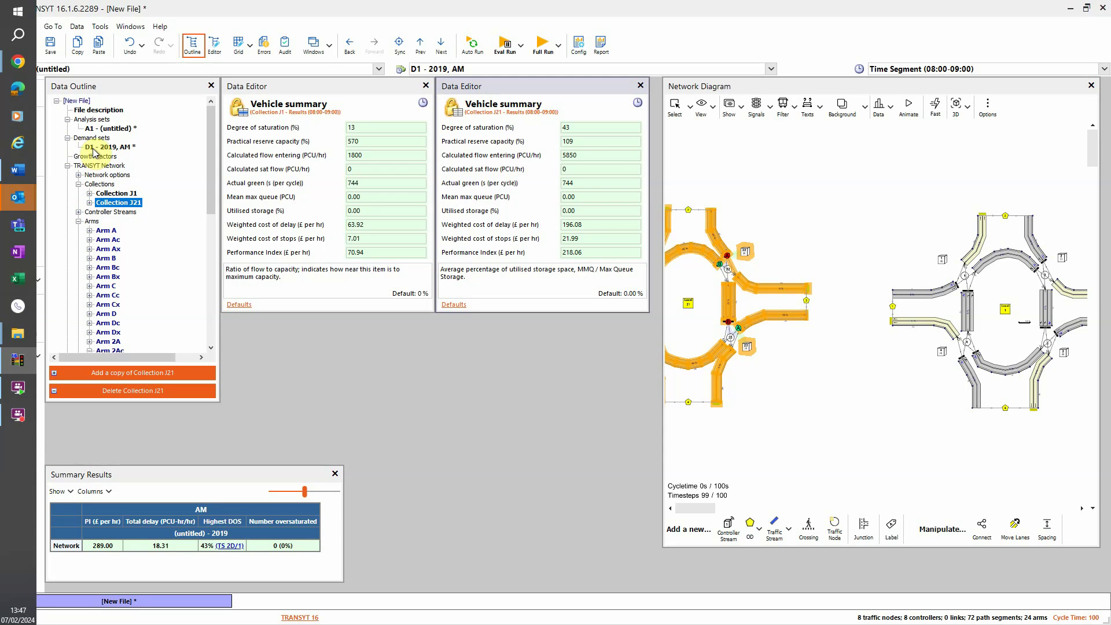
Add a copy of demand set D1 - 2019, AM and close both locked vehicle summary editors
click(97, 129)
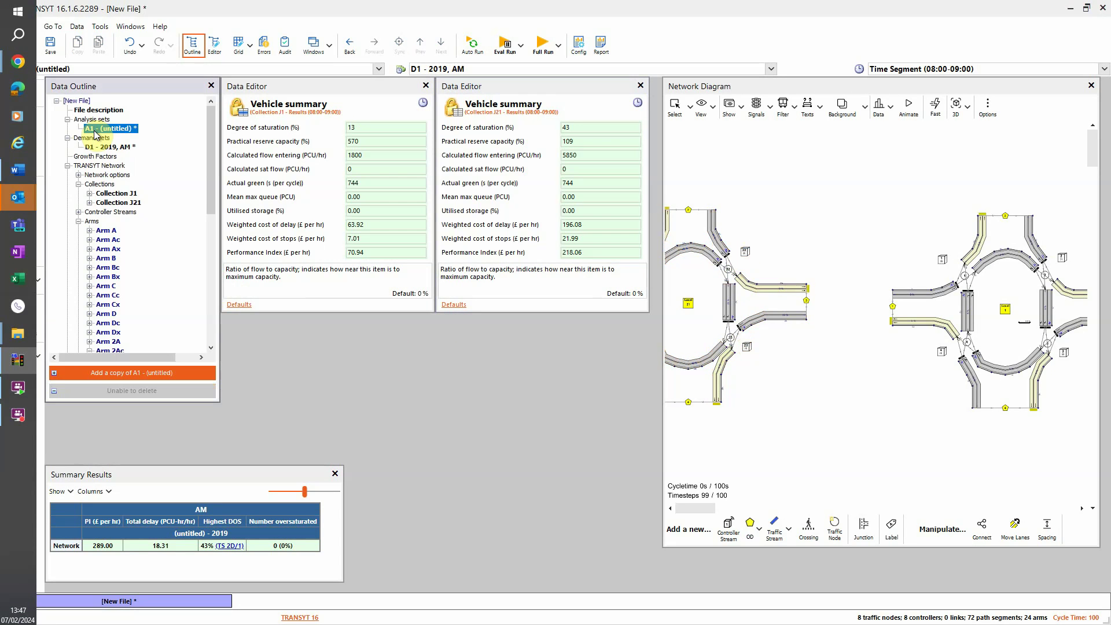
click(96, 147)
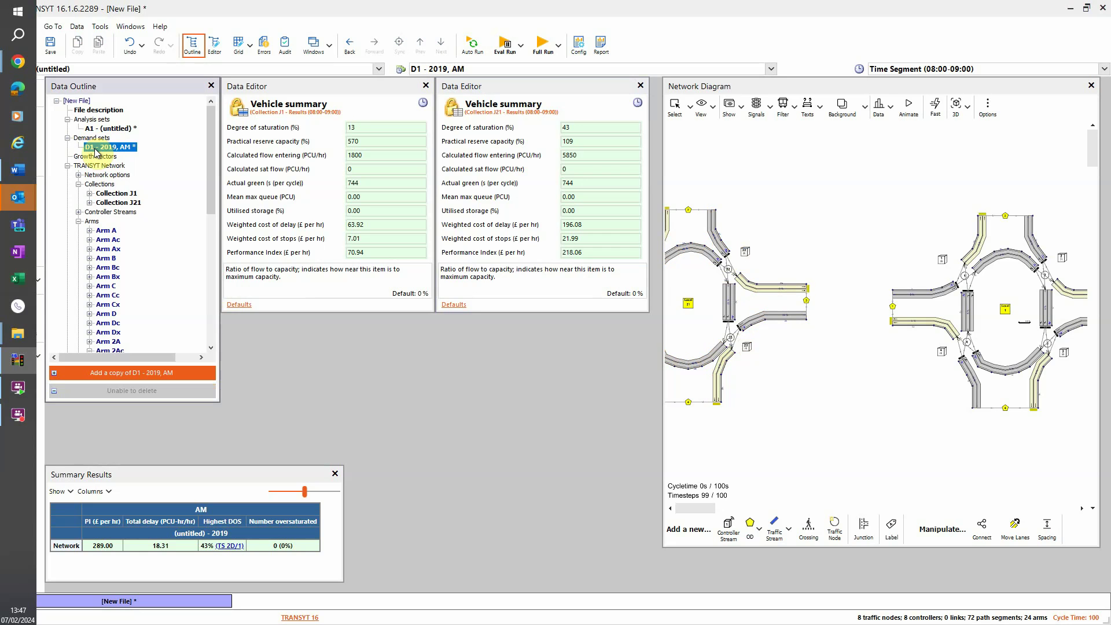
click(121, 374)
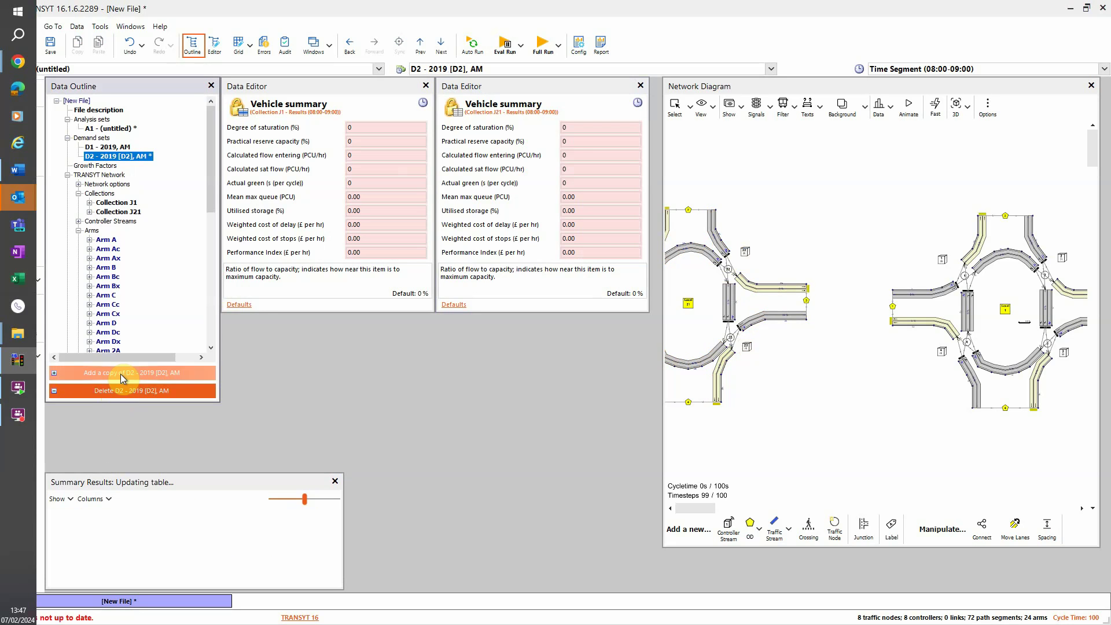
click(639, 86)
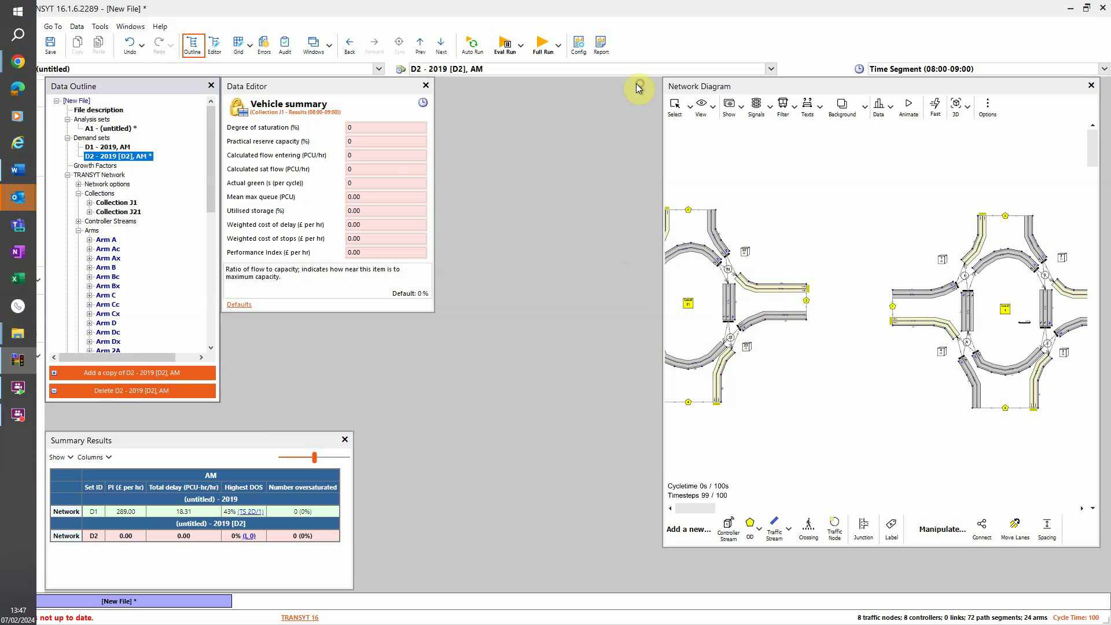
click(425, 85)
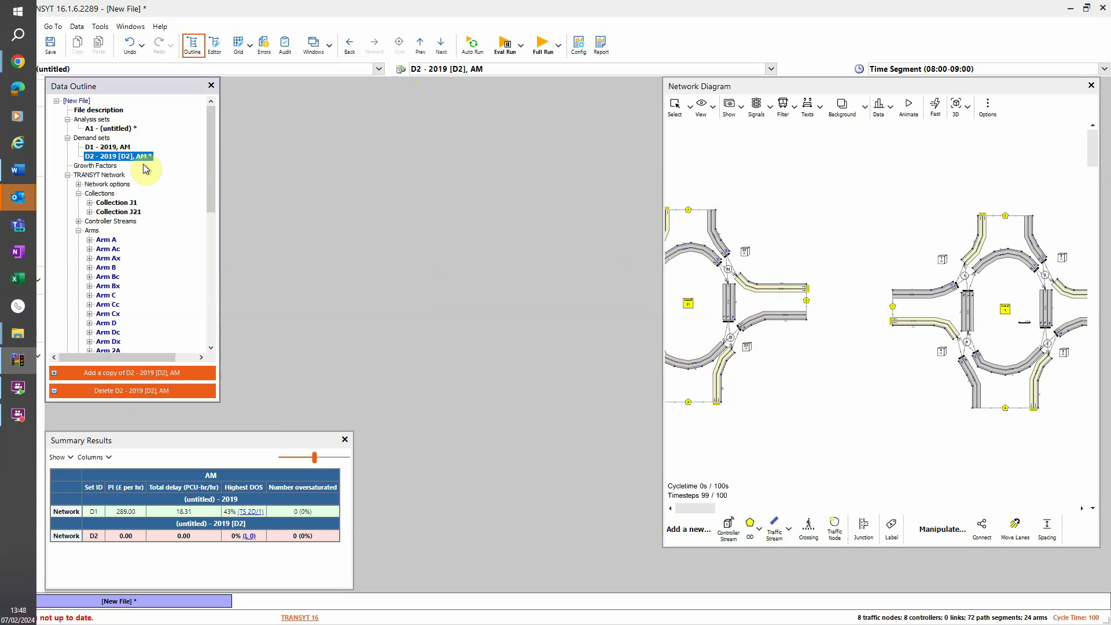
Set the scenario name of the copied demand set D2 to 2024
double_click(107, 161)
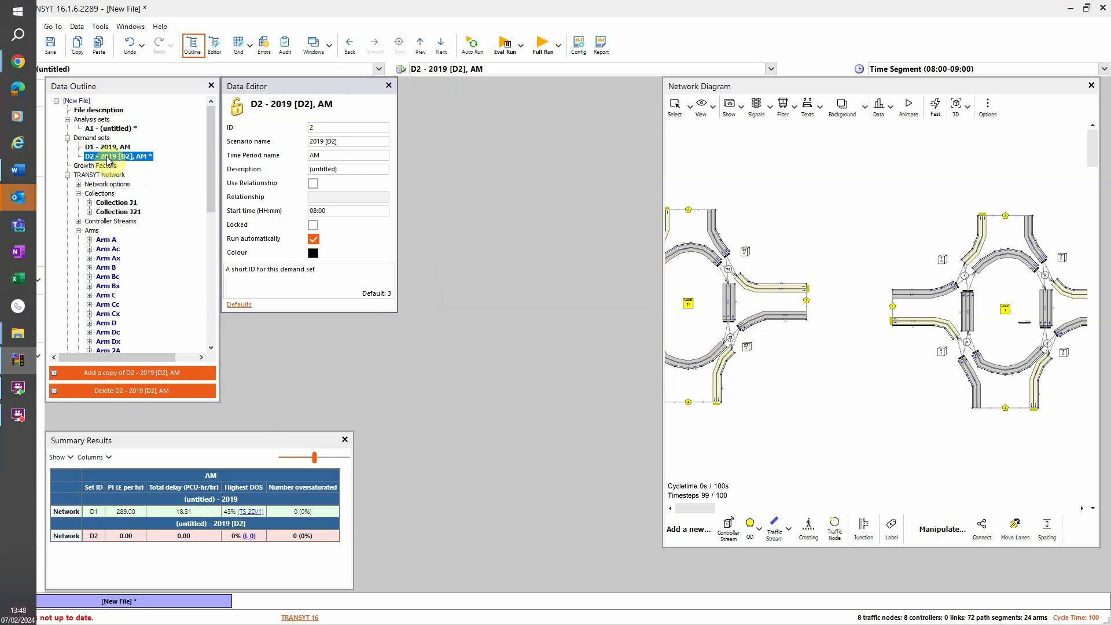
click(321, 140)
text(2024)
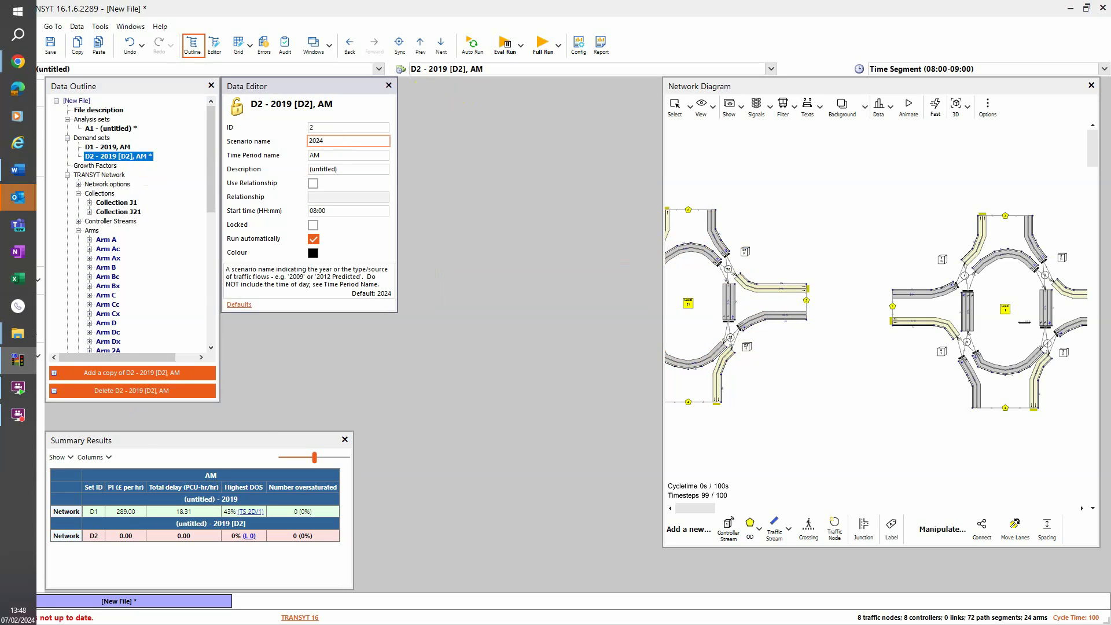
click(325, 155)
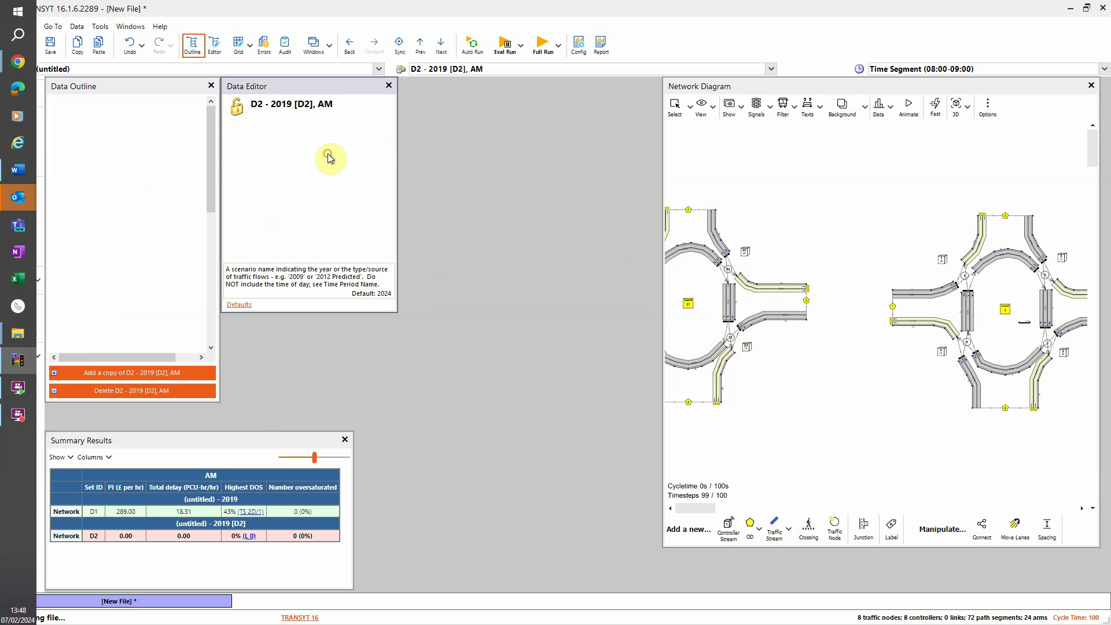
Add a new growth factor and set its value to 4
click(91, 167)
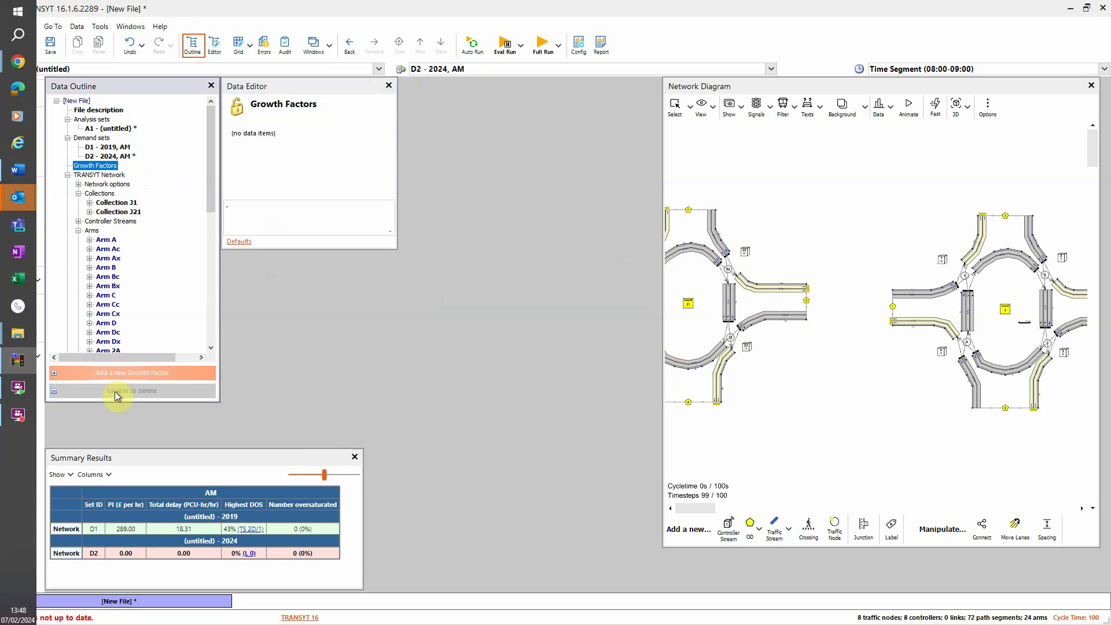
click(118, 374)
click(311, 180)
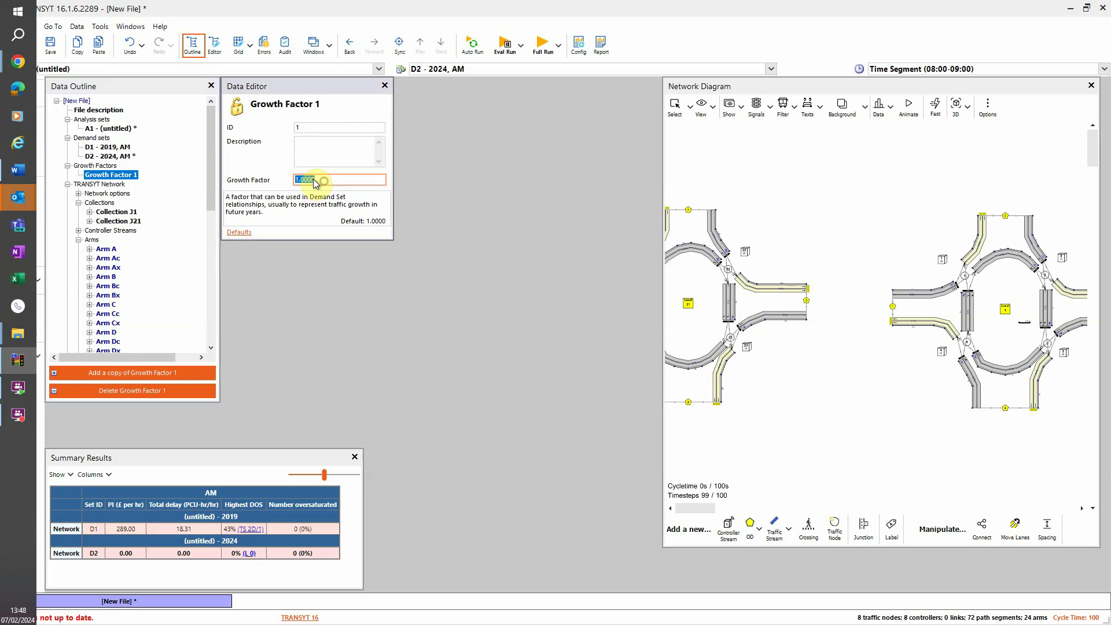
text(4)
click(316, 152)
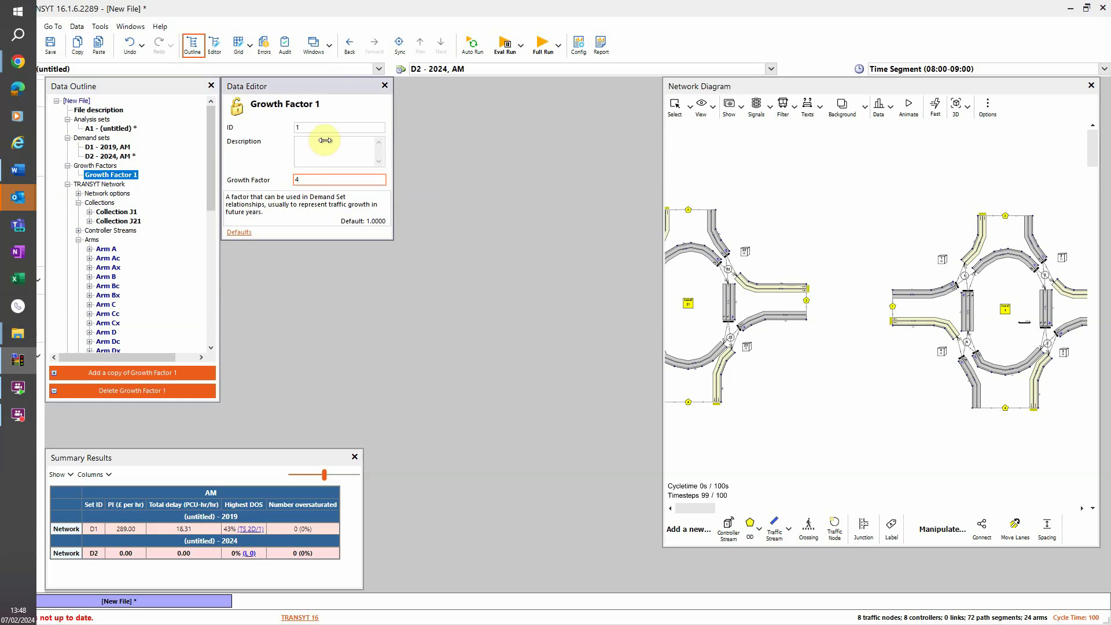
Enable the use of a relationship for demand set D2 - 2024, AM and define it as D1*G1
click(104, 158)
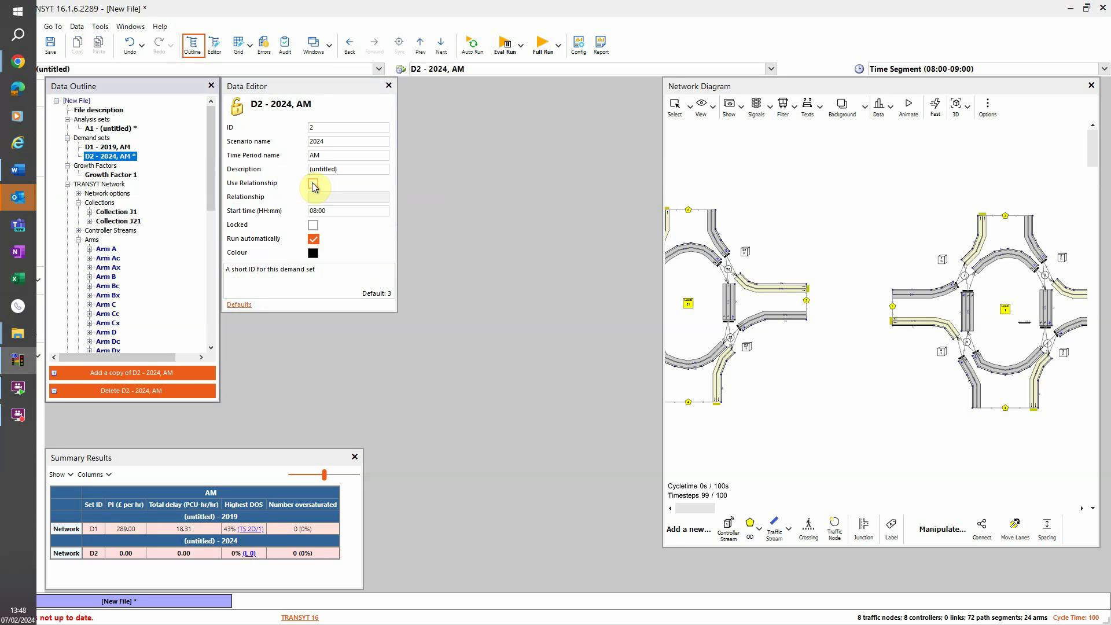
click(313, 184)
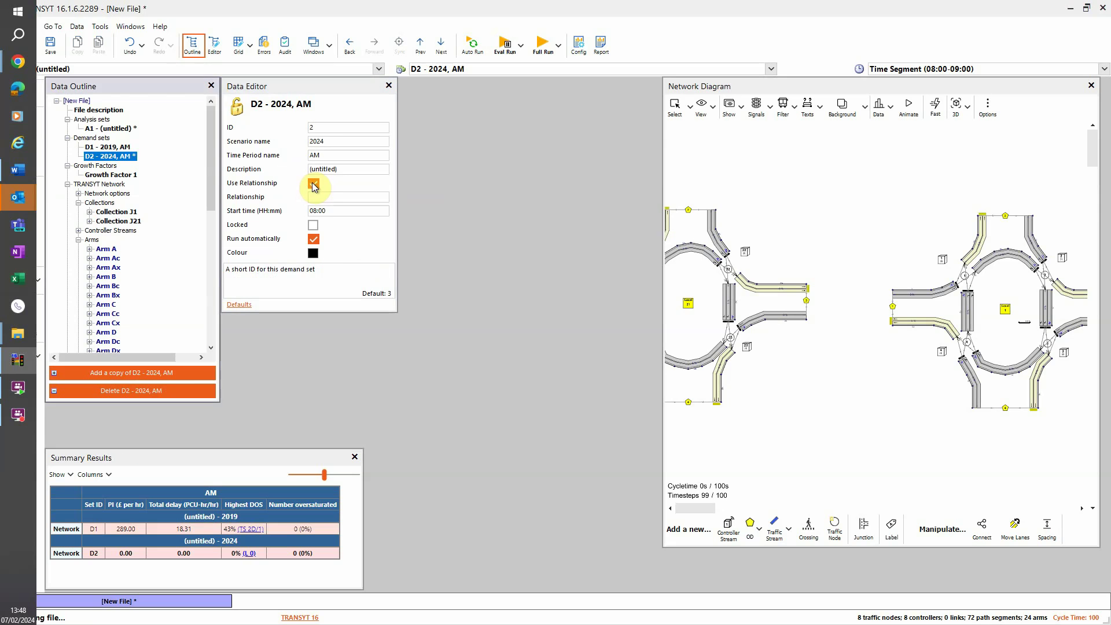
click(321, 197)
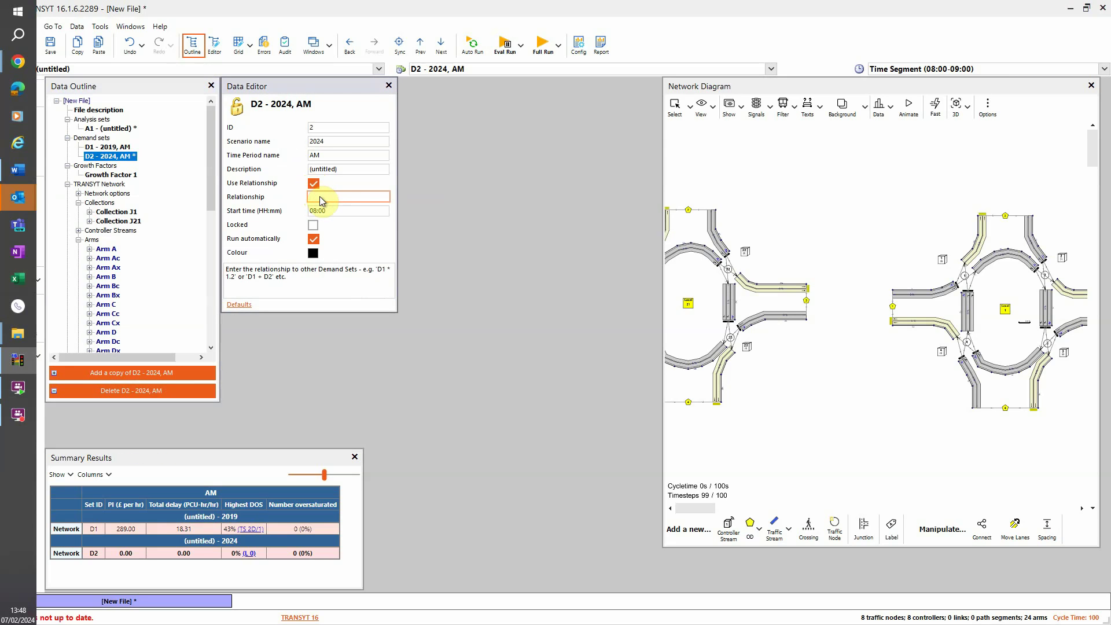
text(D1*G1)
key(Return)
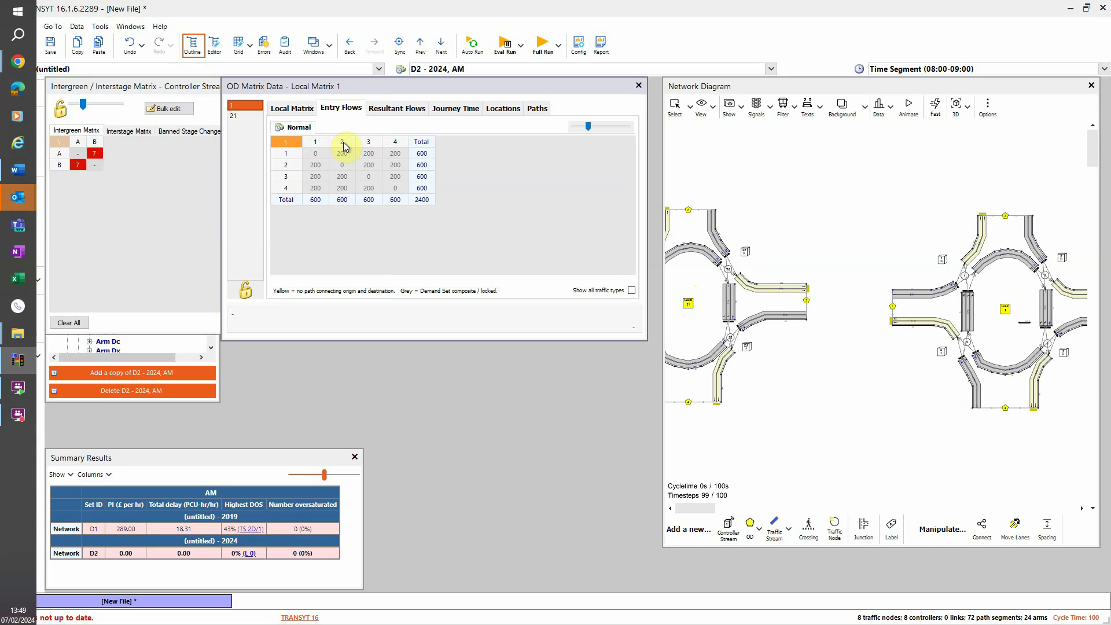
Examine individual origin-destination entry flows of Local Matrix 1 for demand set D2, closing the intergreen and OD matrix windows
drag(356, 86, 635, 302)
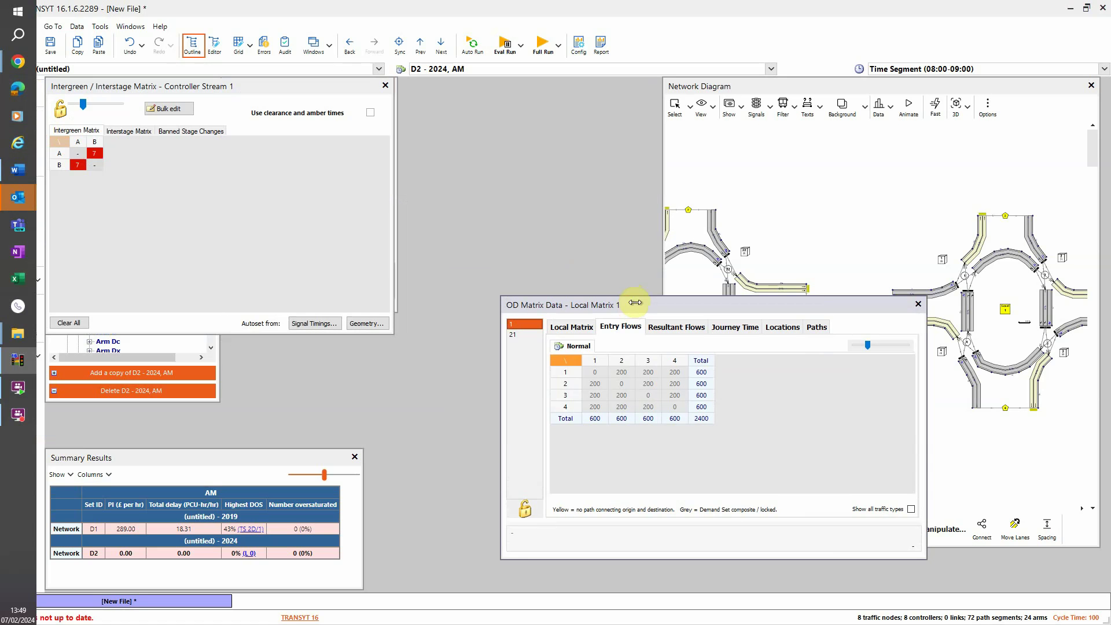
click(622, 372)
click(649, 373)
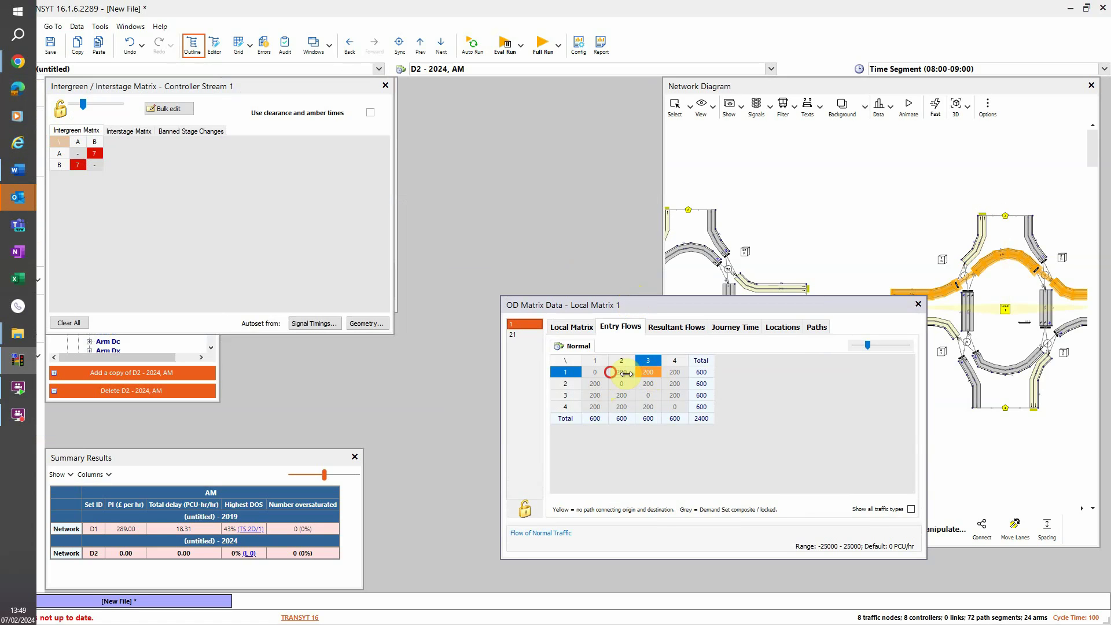
click(622, 372)
click(648, 372)
click(647, 384)
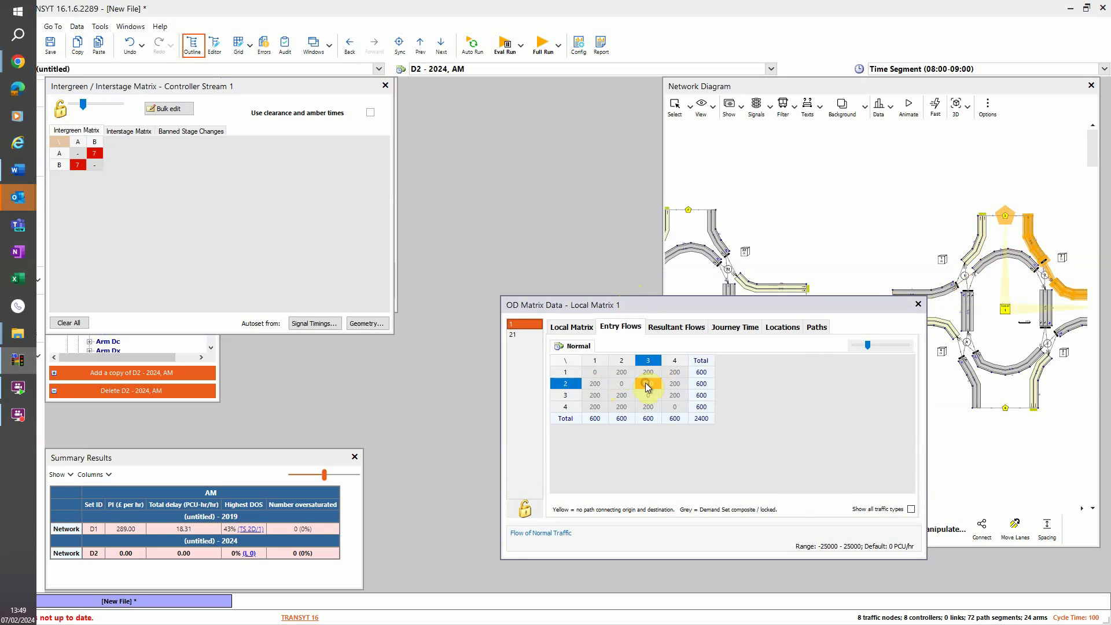
click(647, 374)
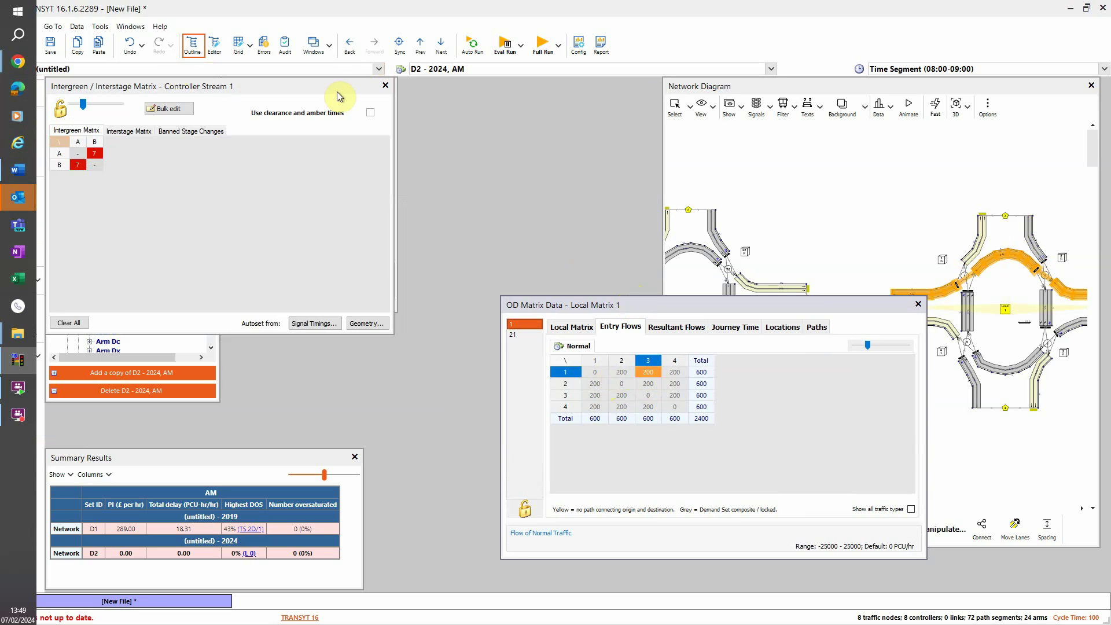
click(385, 85)
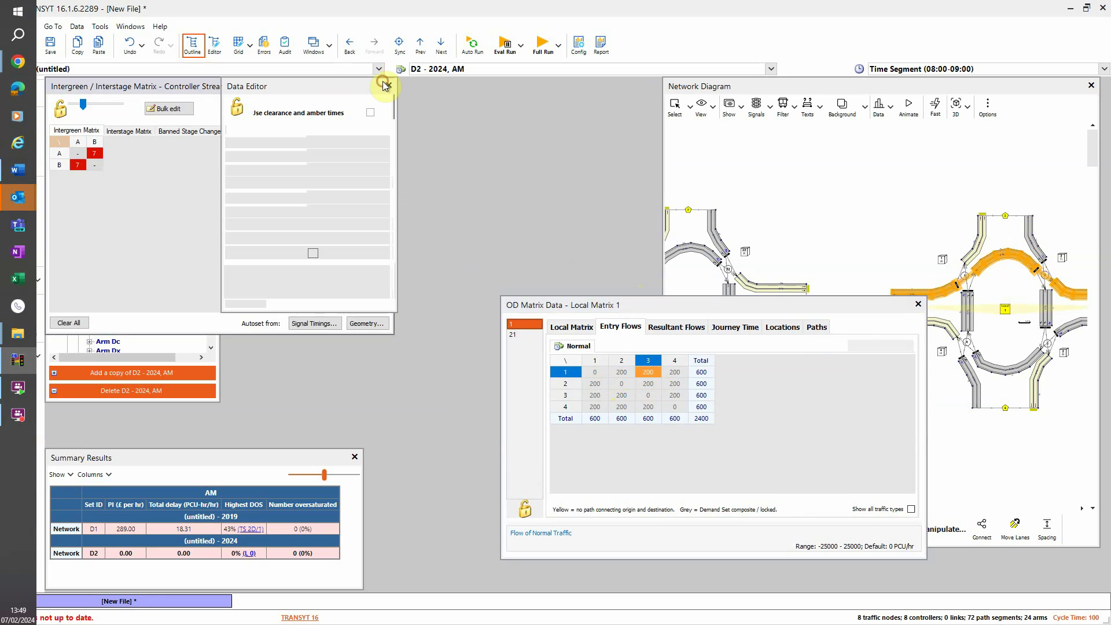
click(648, 384)
click(619, 373)
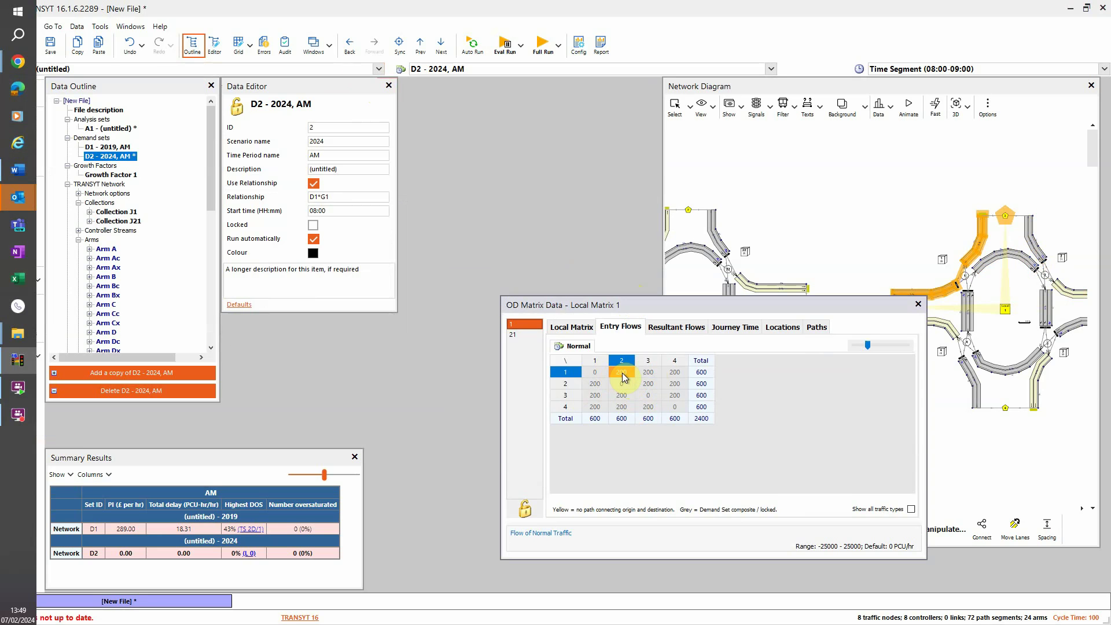
click(918, 304)
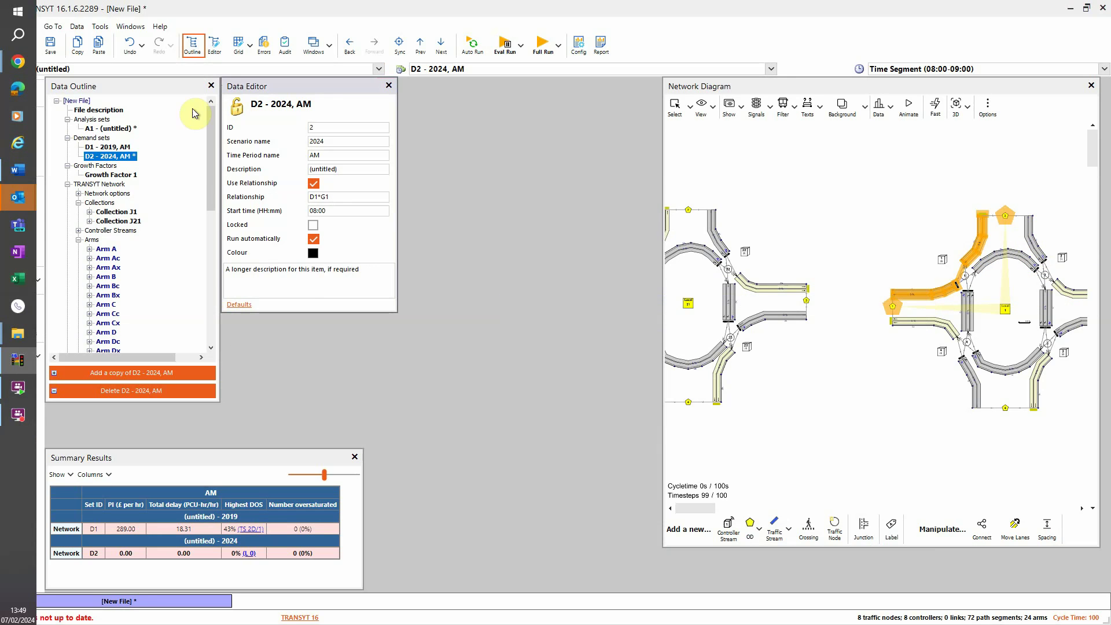
click(100, 26)
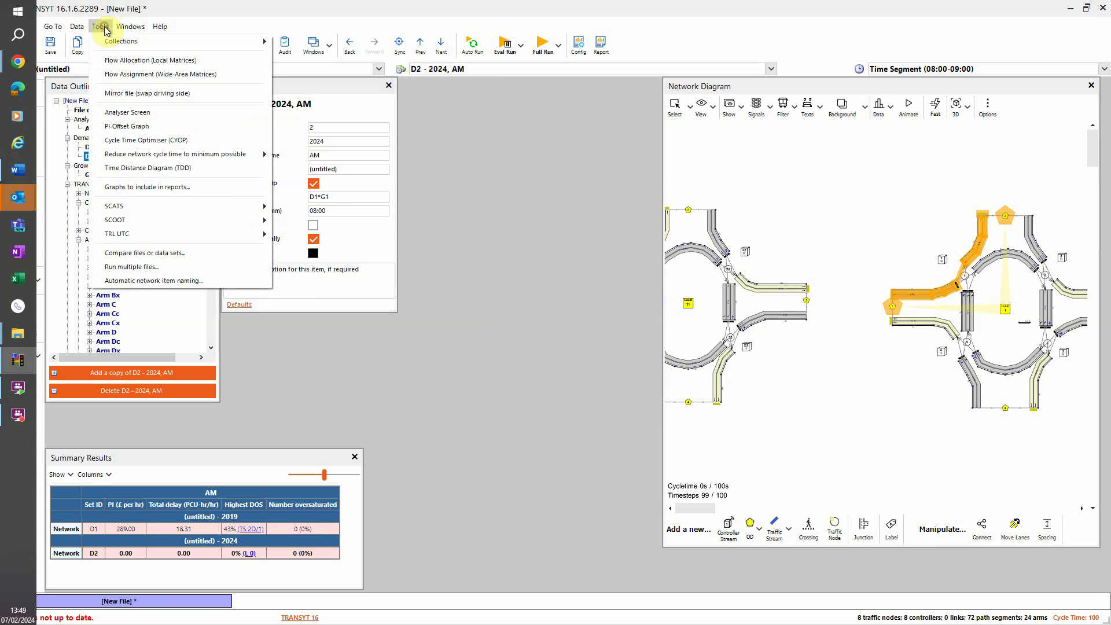
click(143, 259)
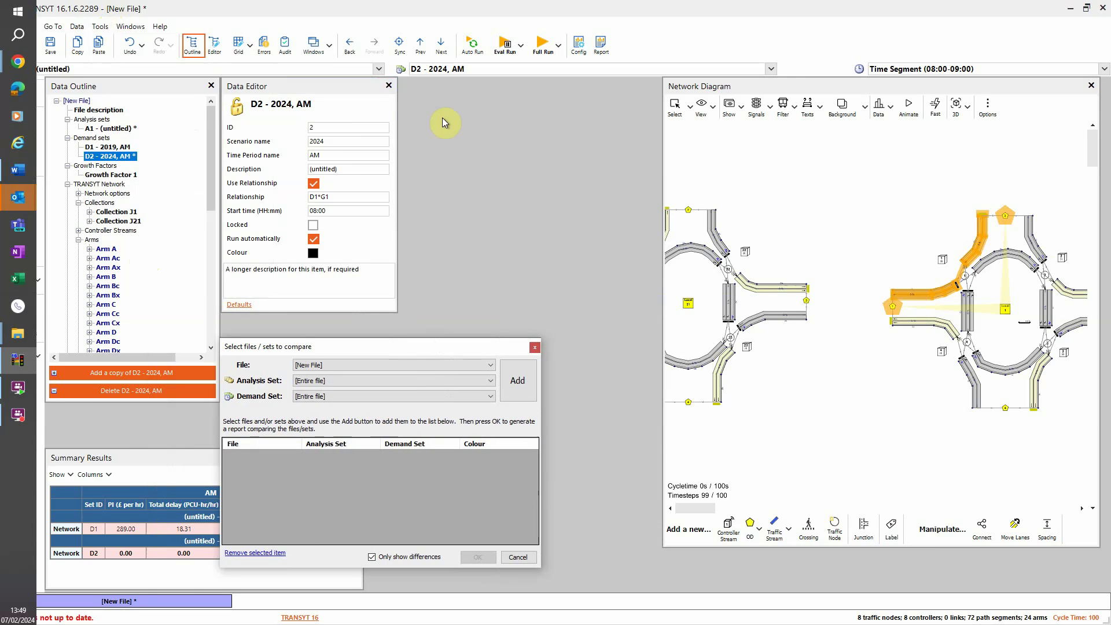
click(513, 559)
Perform an evaluation run for all data sets
click(520, 45)
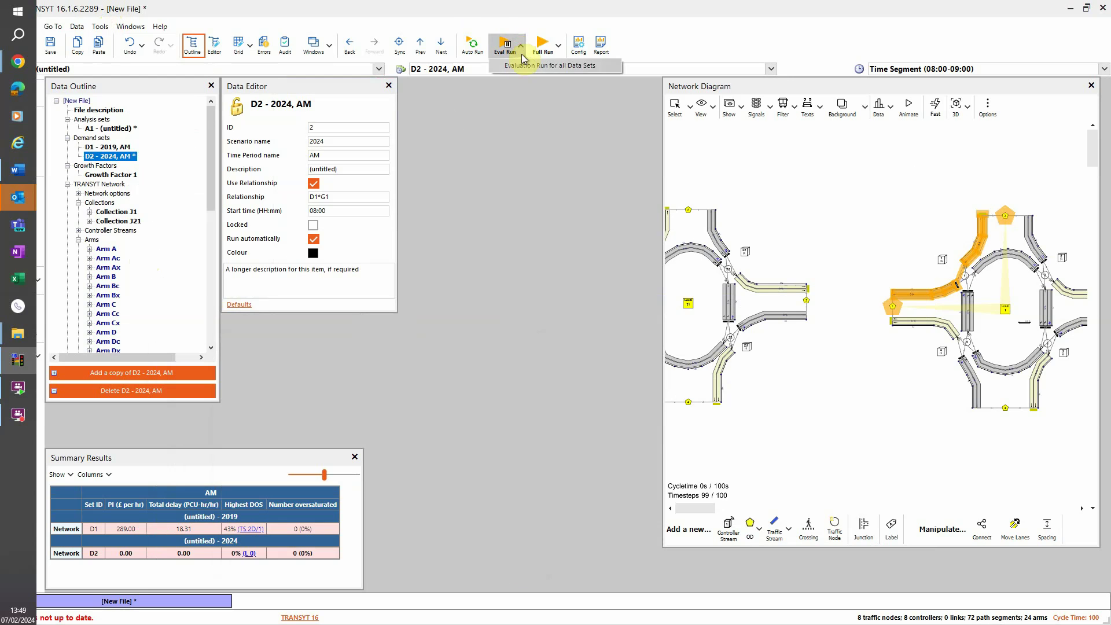
click(522, 68)
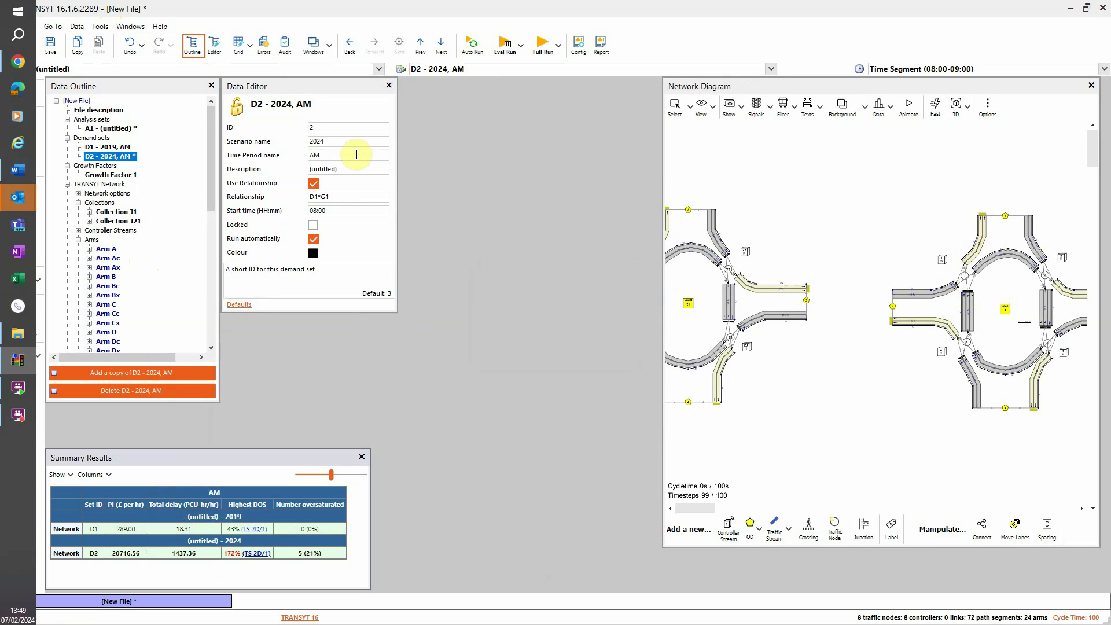
Generate a report with all sections comparing demand sets D1 - 2019, AM and D2 - 2024, AM, showing only differences
click(100, 27)
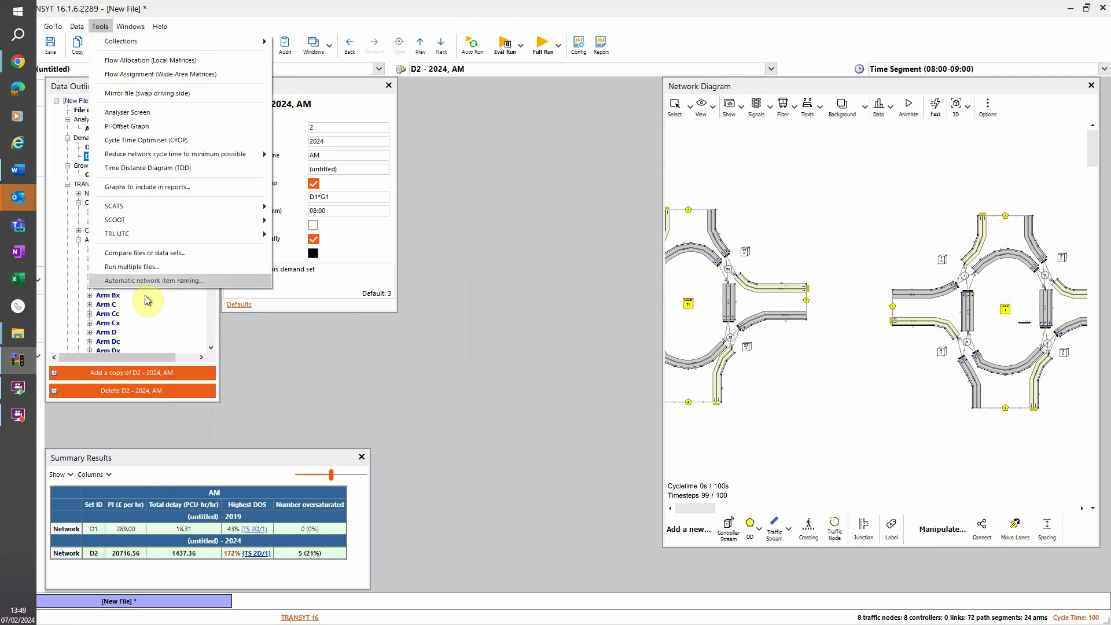
click(137, 254)
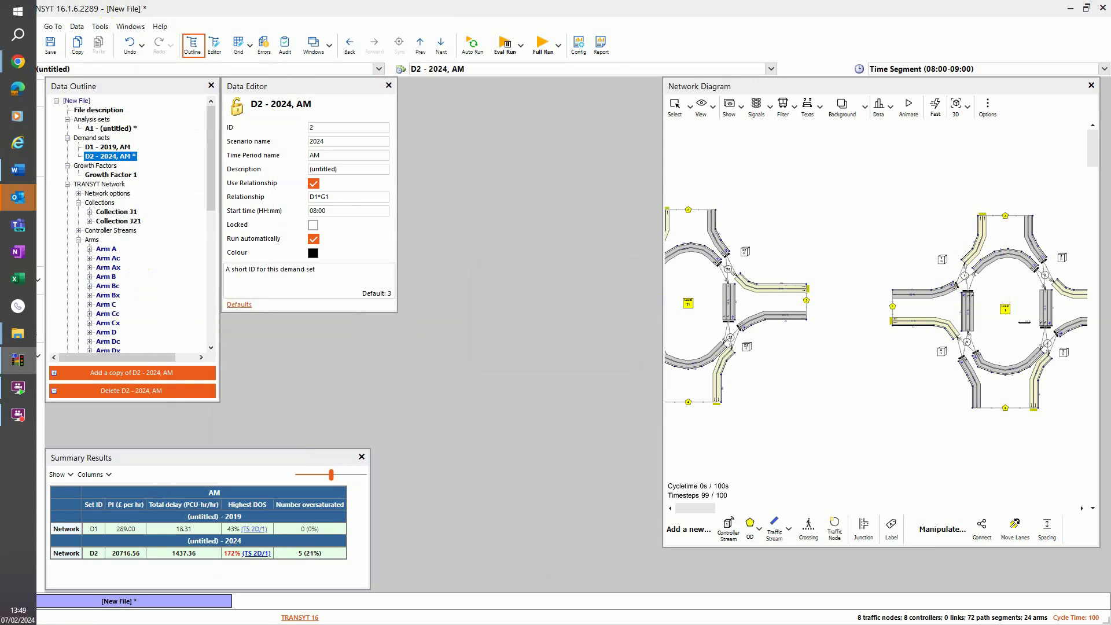
drag(460, 222, 442, 194)
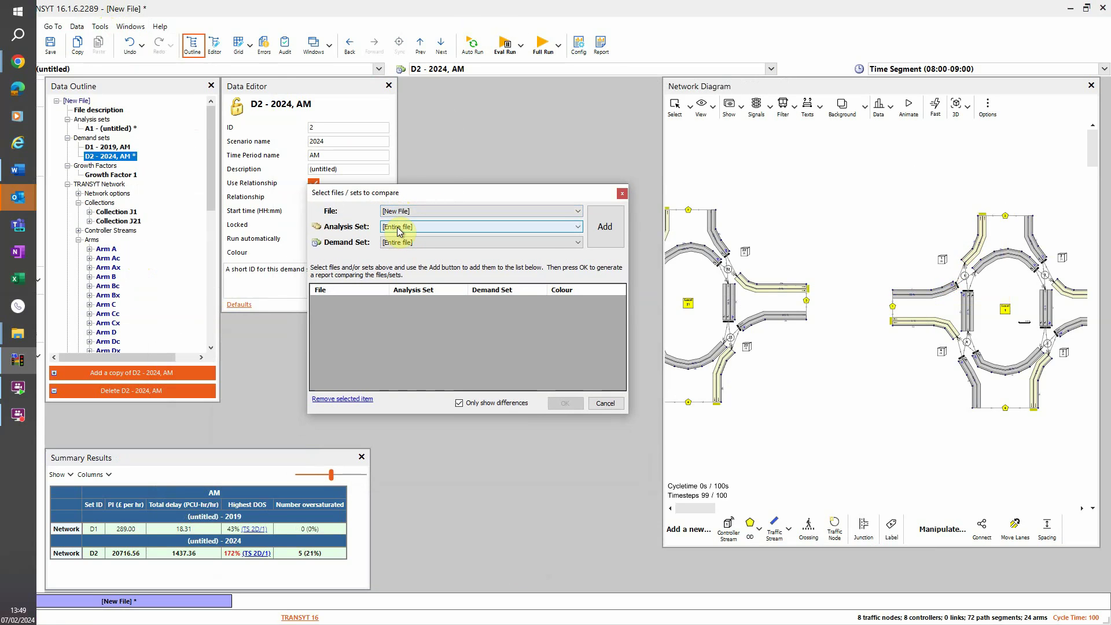
click(398, 244)
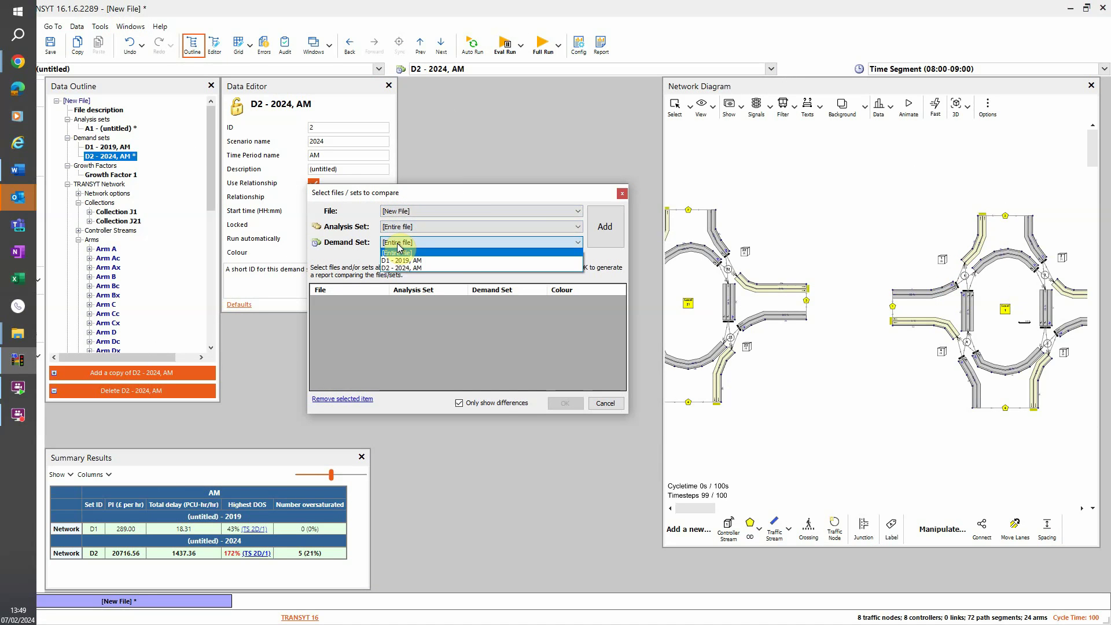
click(399, 262)
click(602, 226)
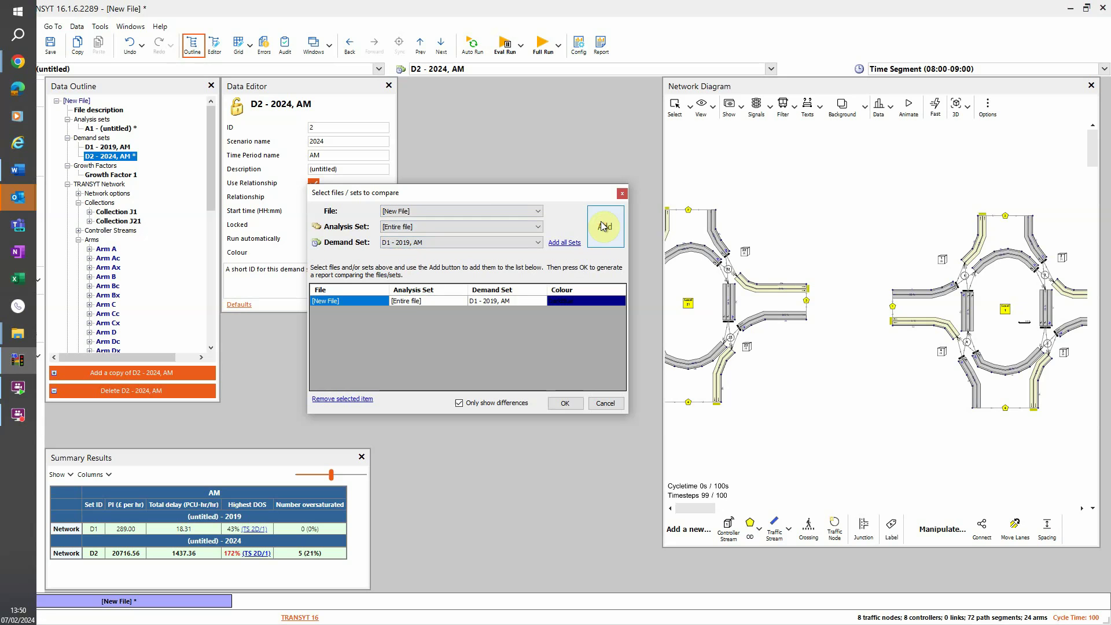
click(405, 243)
click(396, 262)
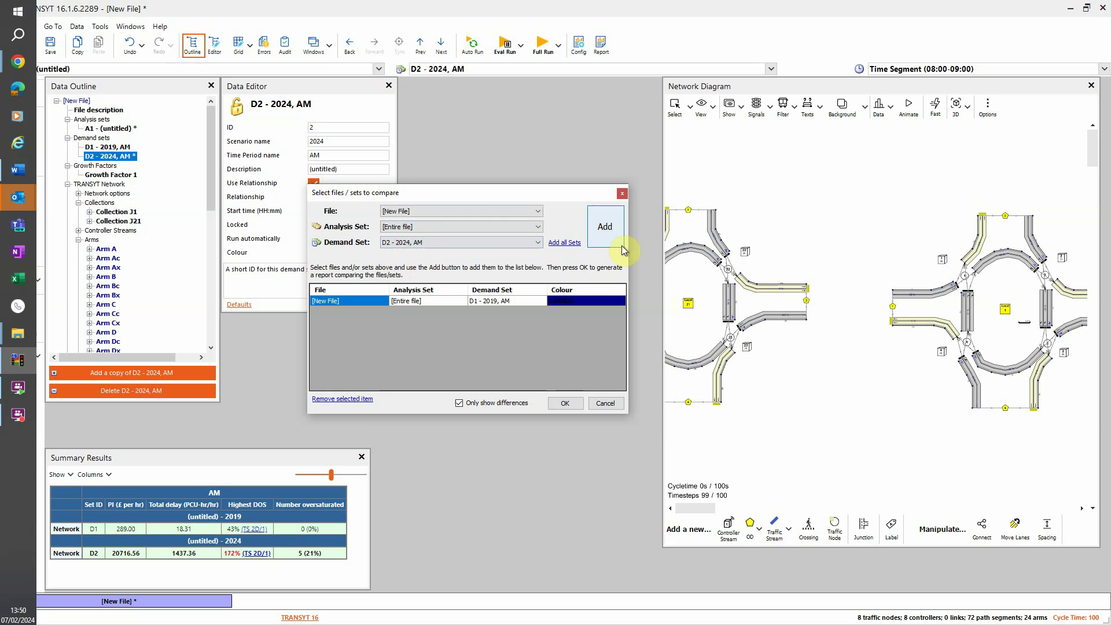
click(603, 231)
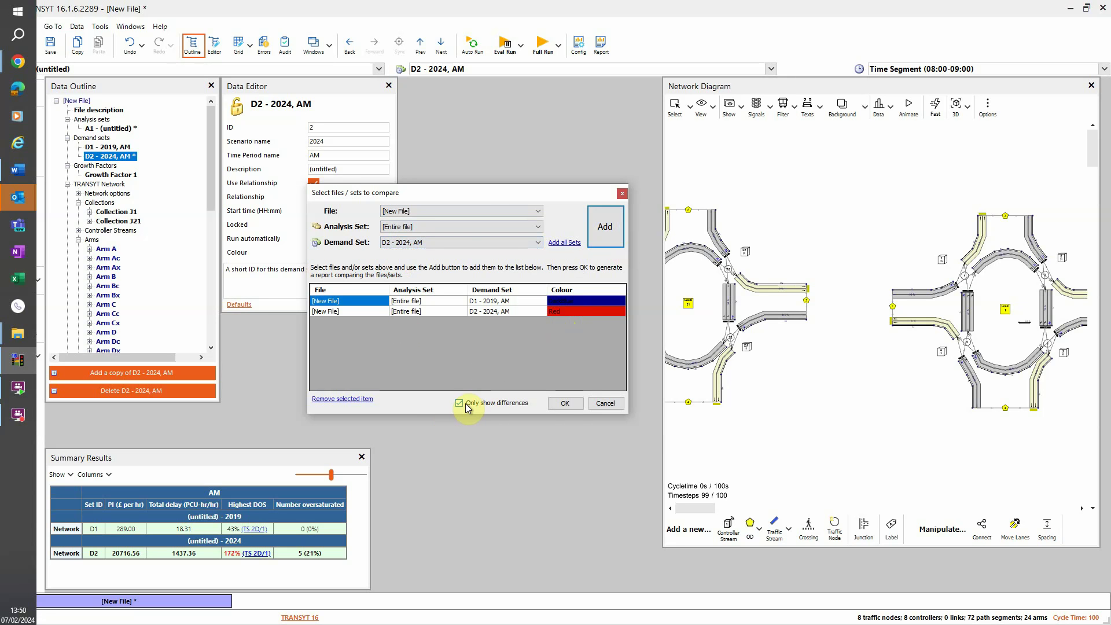
click(567, 404)
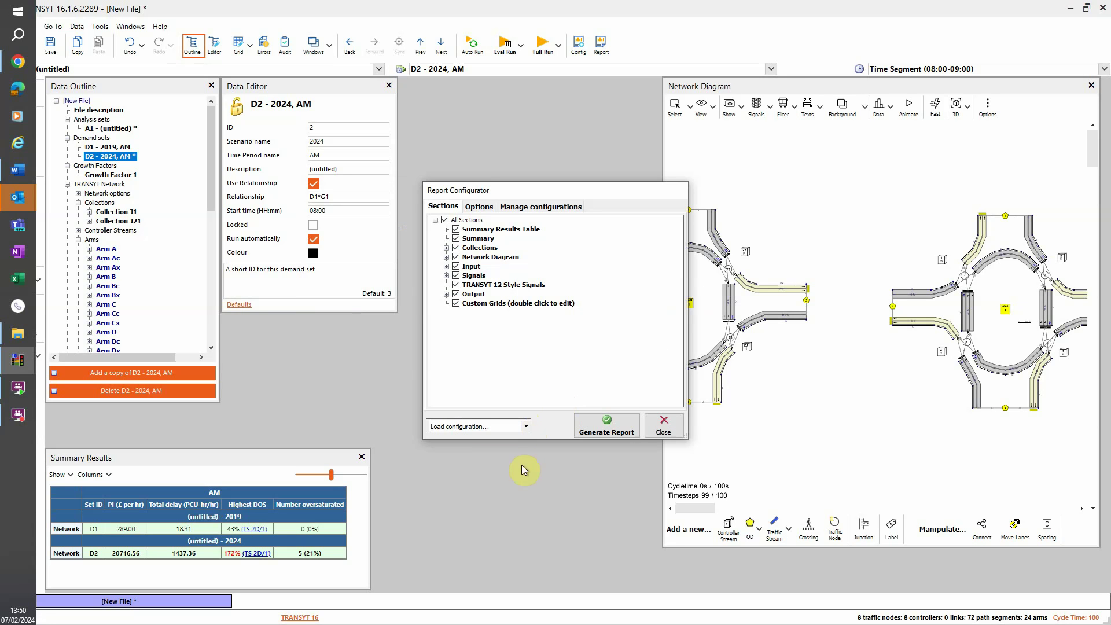
click(608, 431)
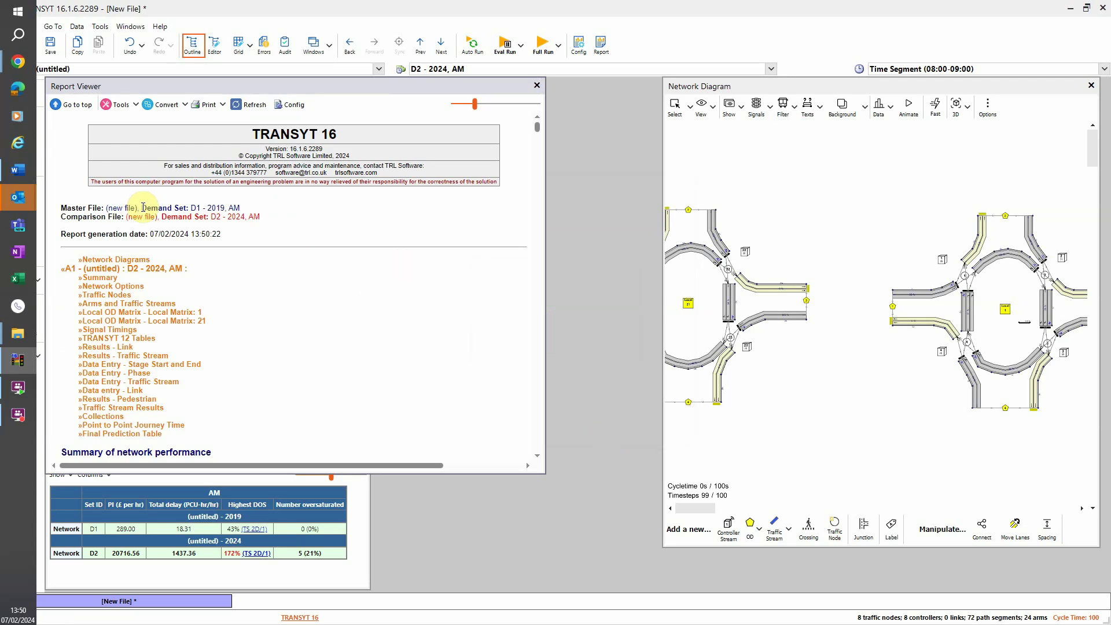
Examine the D1 versus D2 comparison report, from the demand set headings through the run summary and flows to the traffic stream vehicle summary
drag(142, 207, 241, 208)
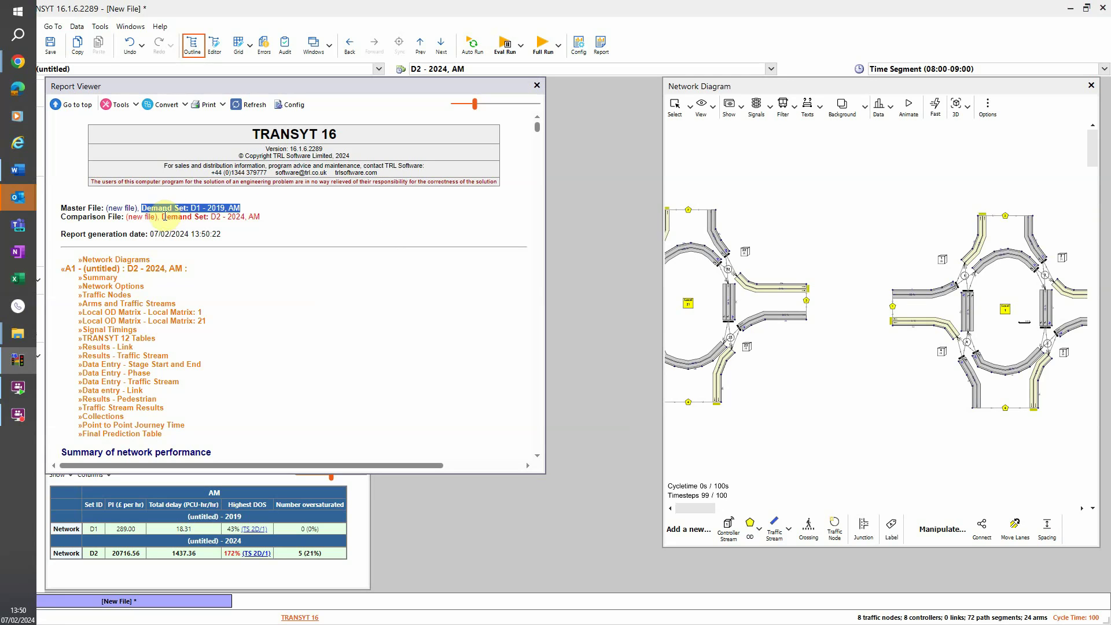
drag(163, 216, 288, 217)
click(288, 217)
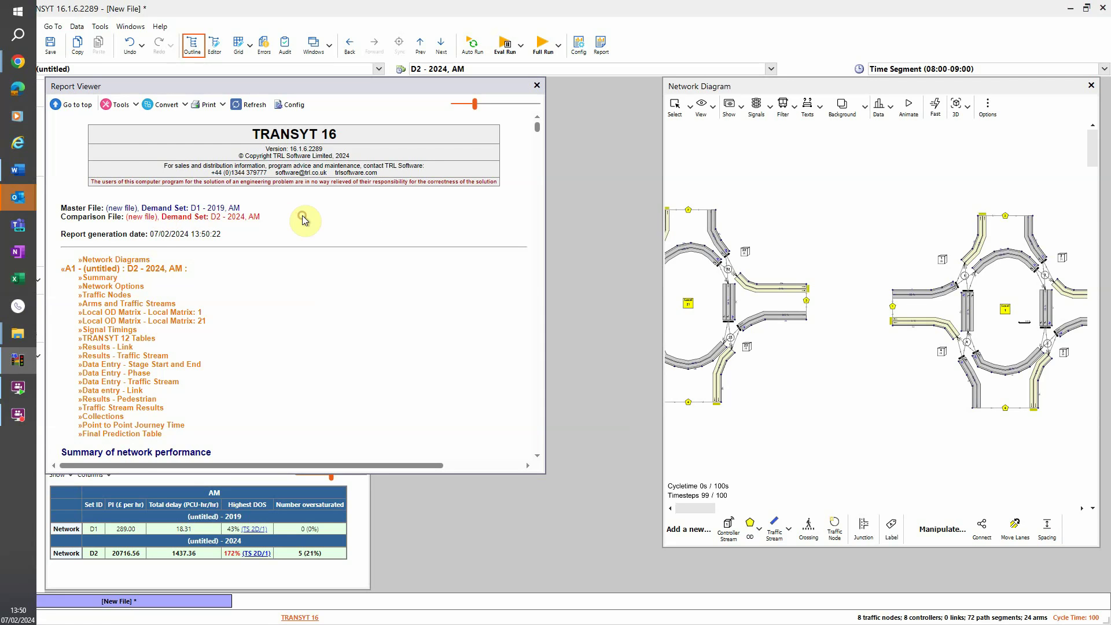
click(538, 128)
drag(538, 127, 539, 152)
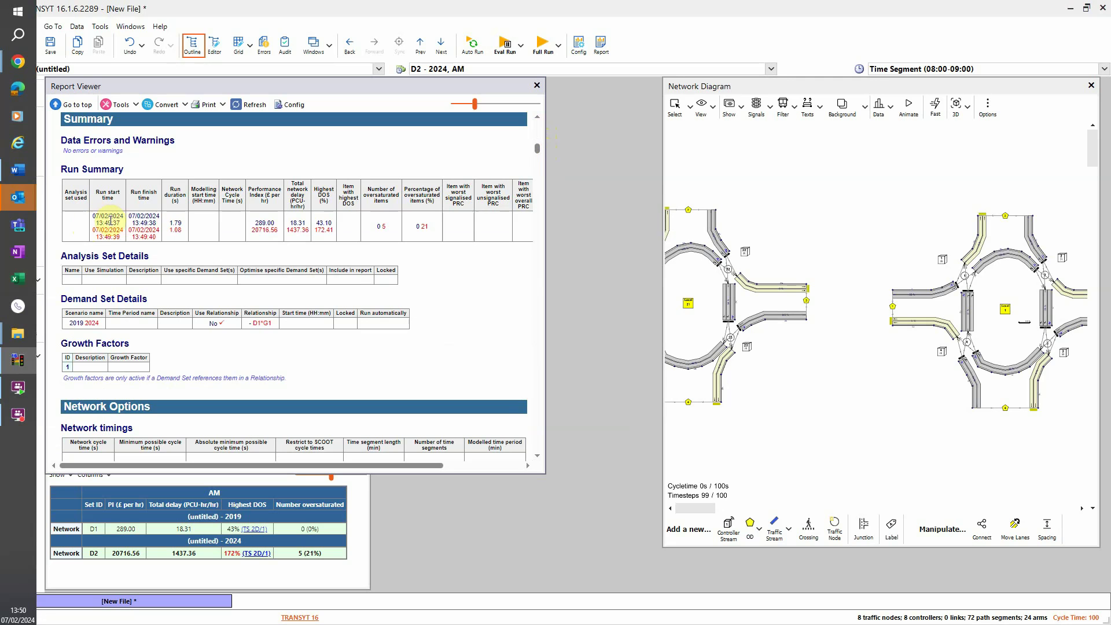
drag(540, 149, 540, 176)
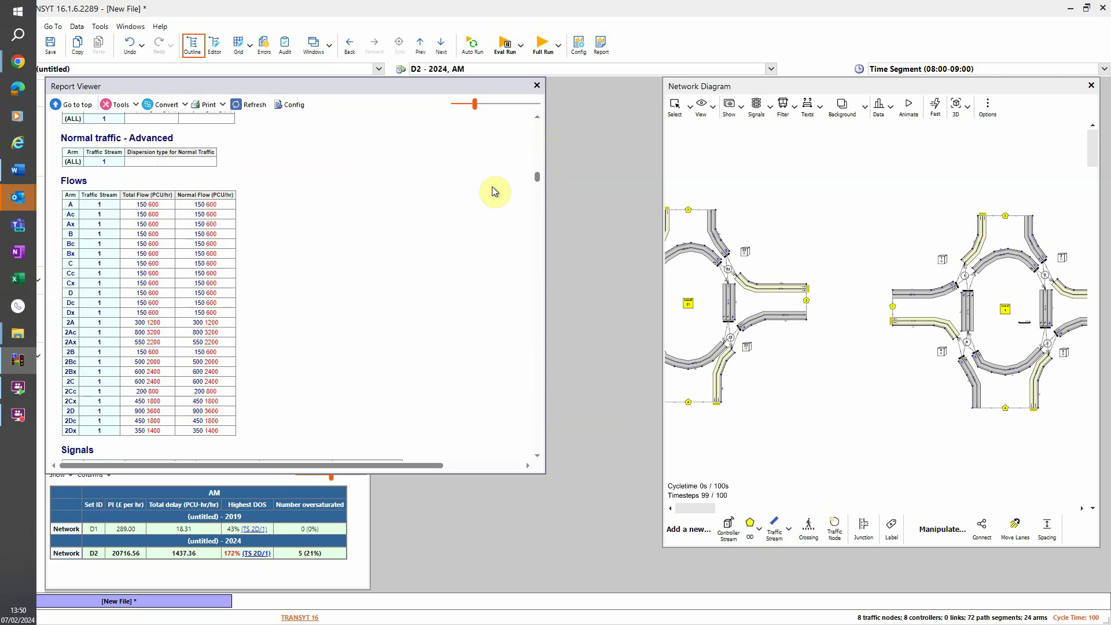
drag(536, 179, 550, 355)
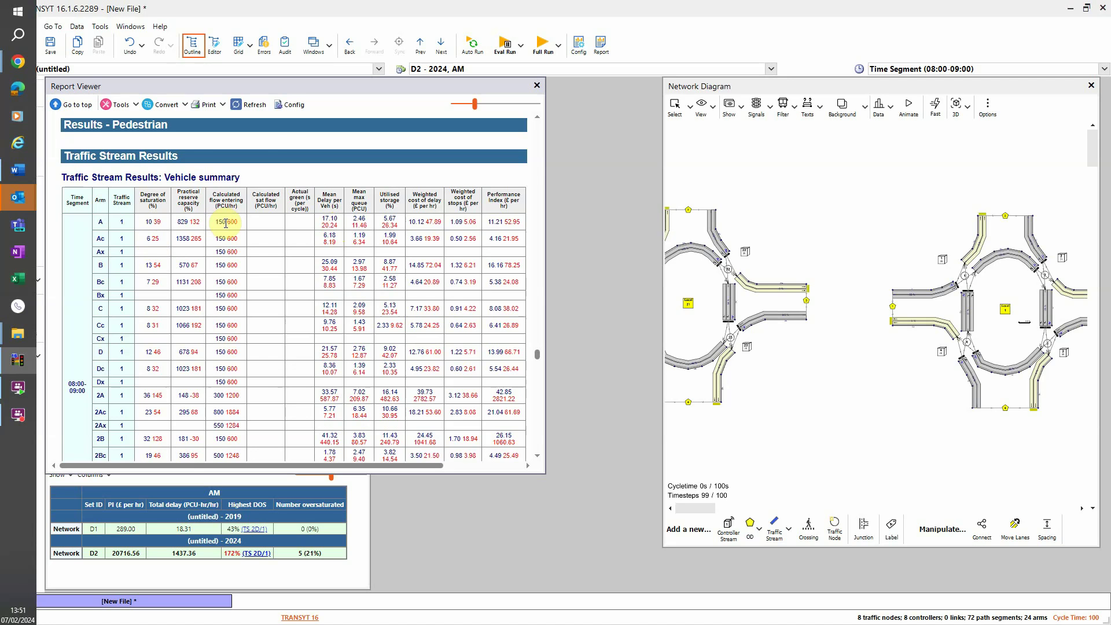
drag(241, 83, 414, 124)
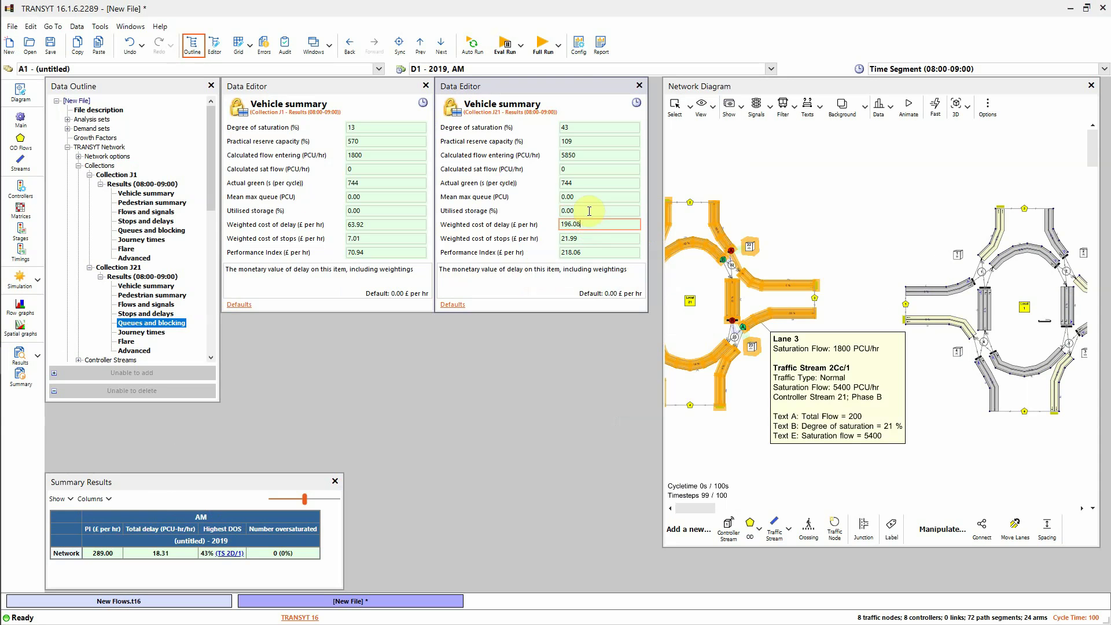
Check the utilised storage and weighted cost of delay in the vehicle summary of Collection J21
click(589, 225)
click(590, 211)
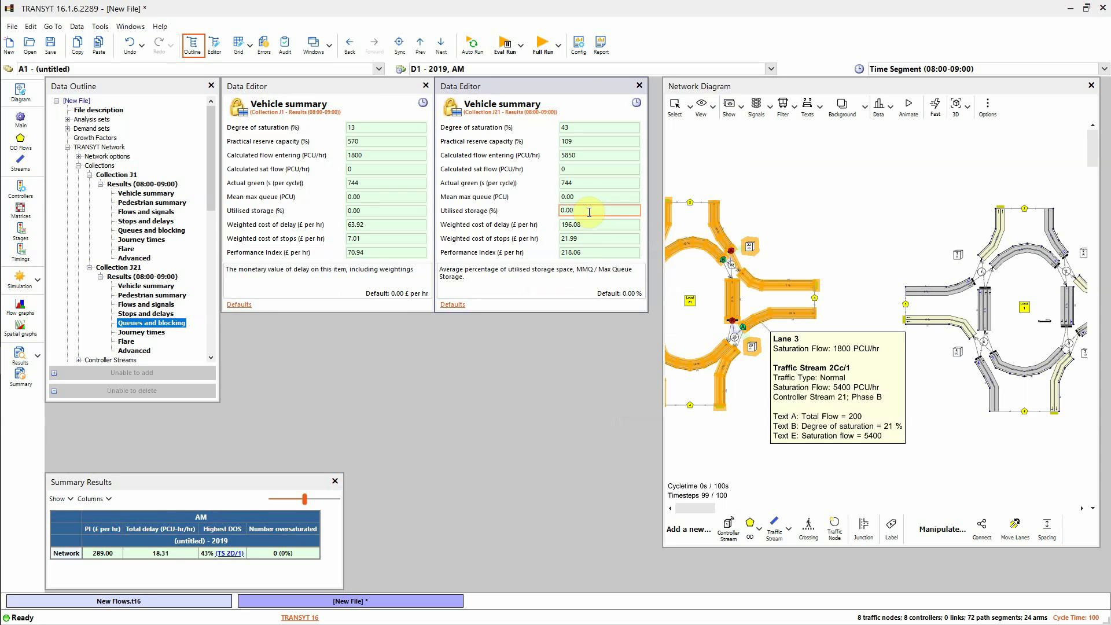
click(590, 226)
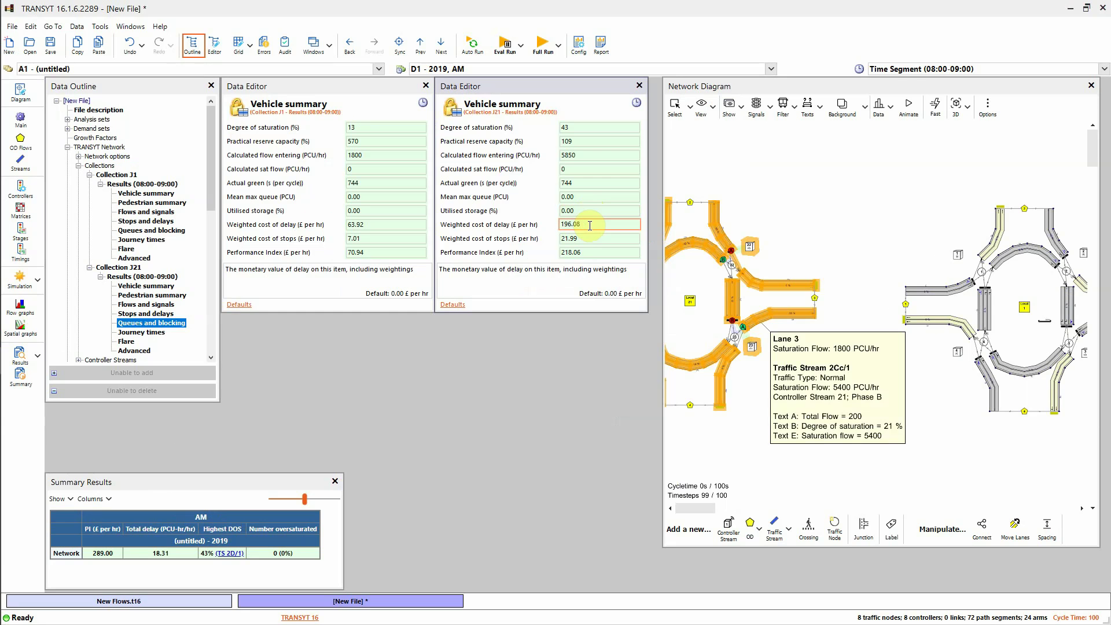